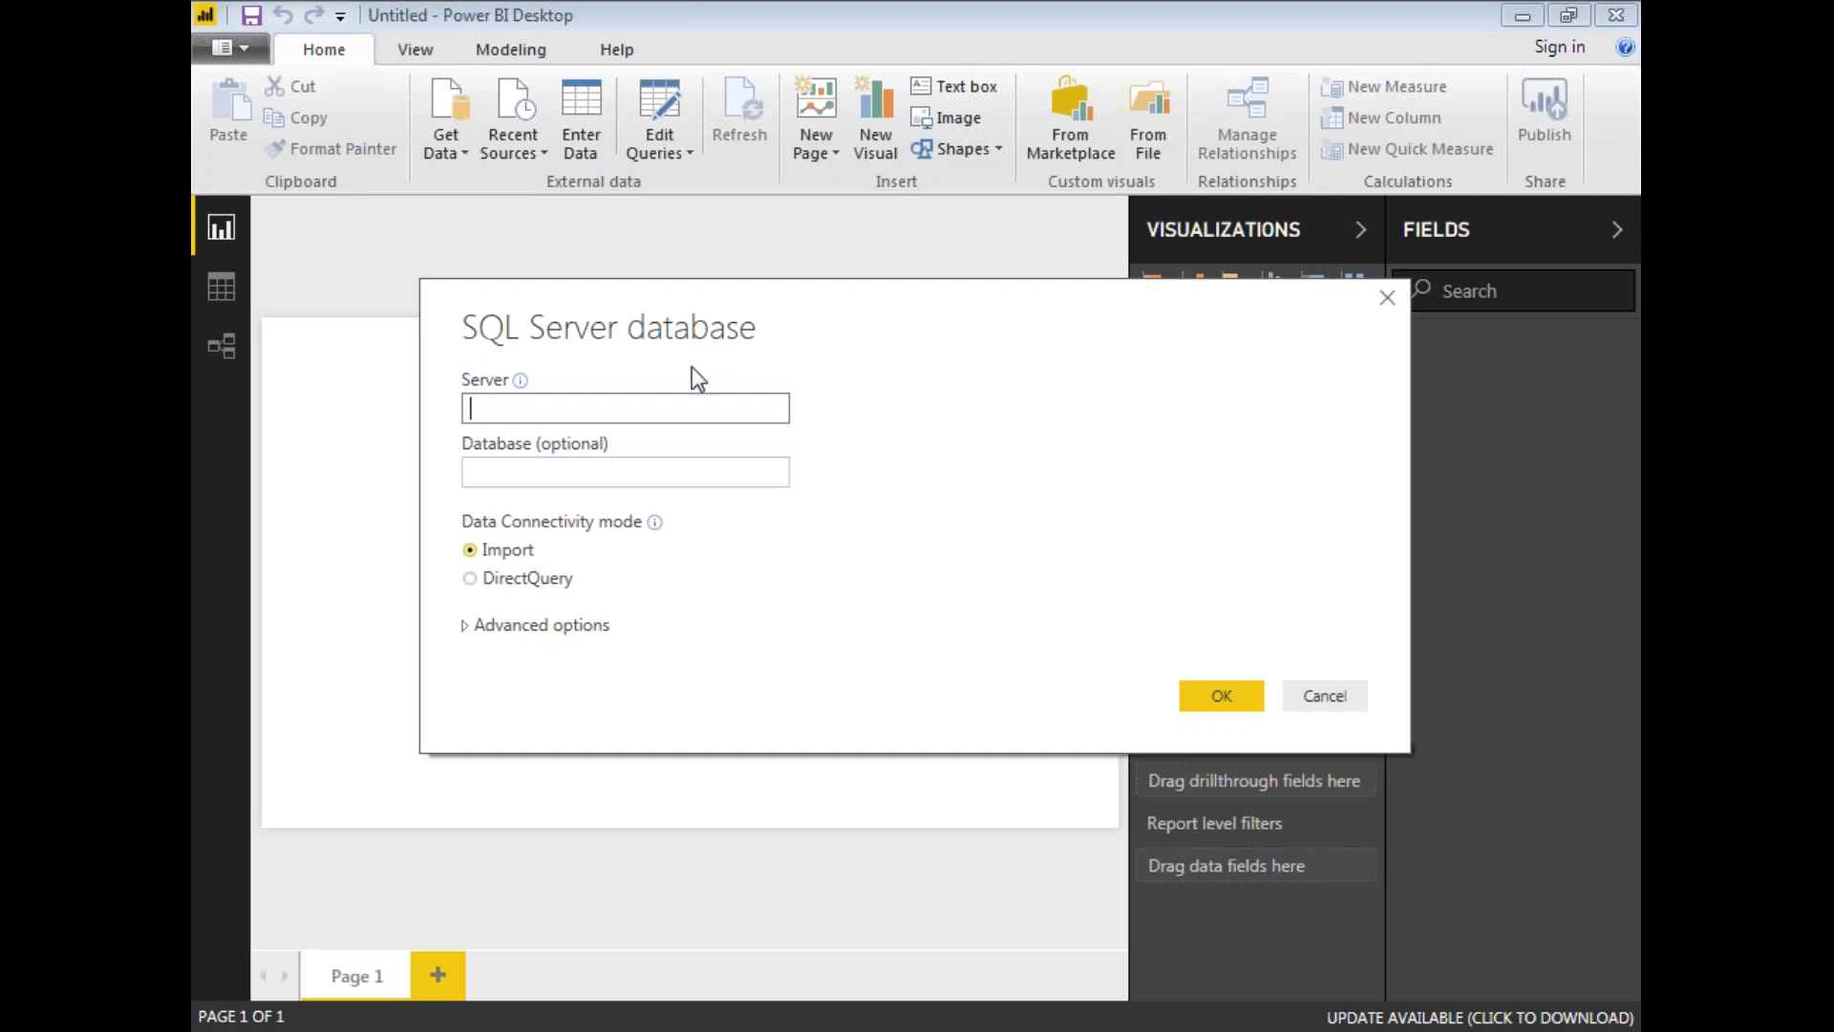
# Connect to the .\sql2012 SQL Server to list its 12 databases
pyautogui.write('.\\sql2012')
pyautogui.click(1185, 682)
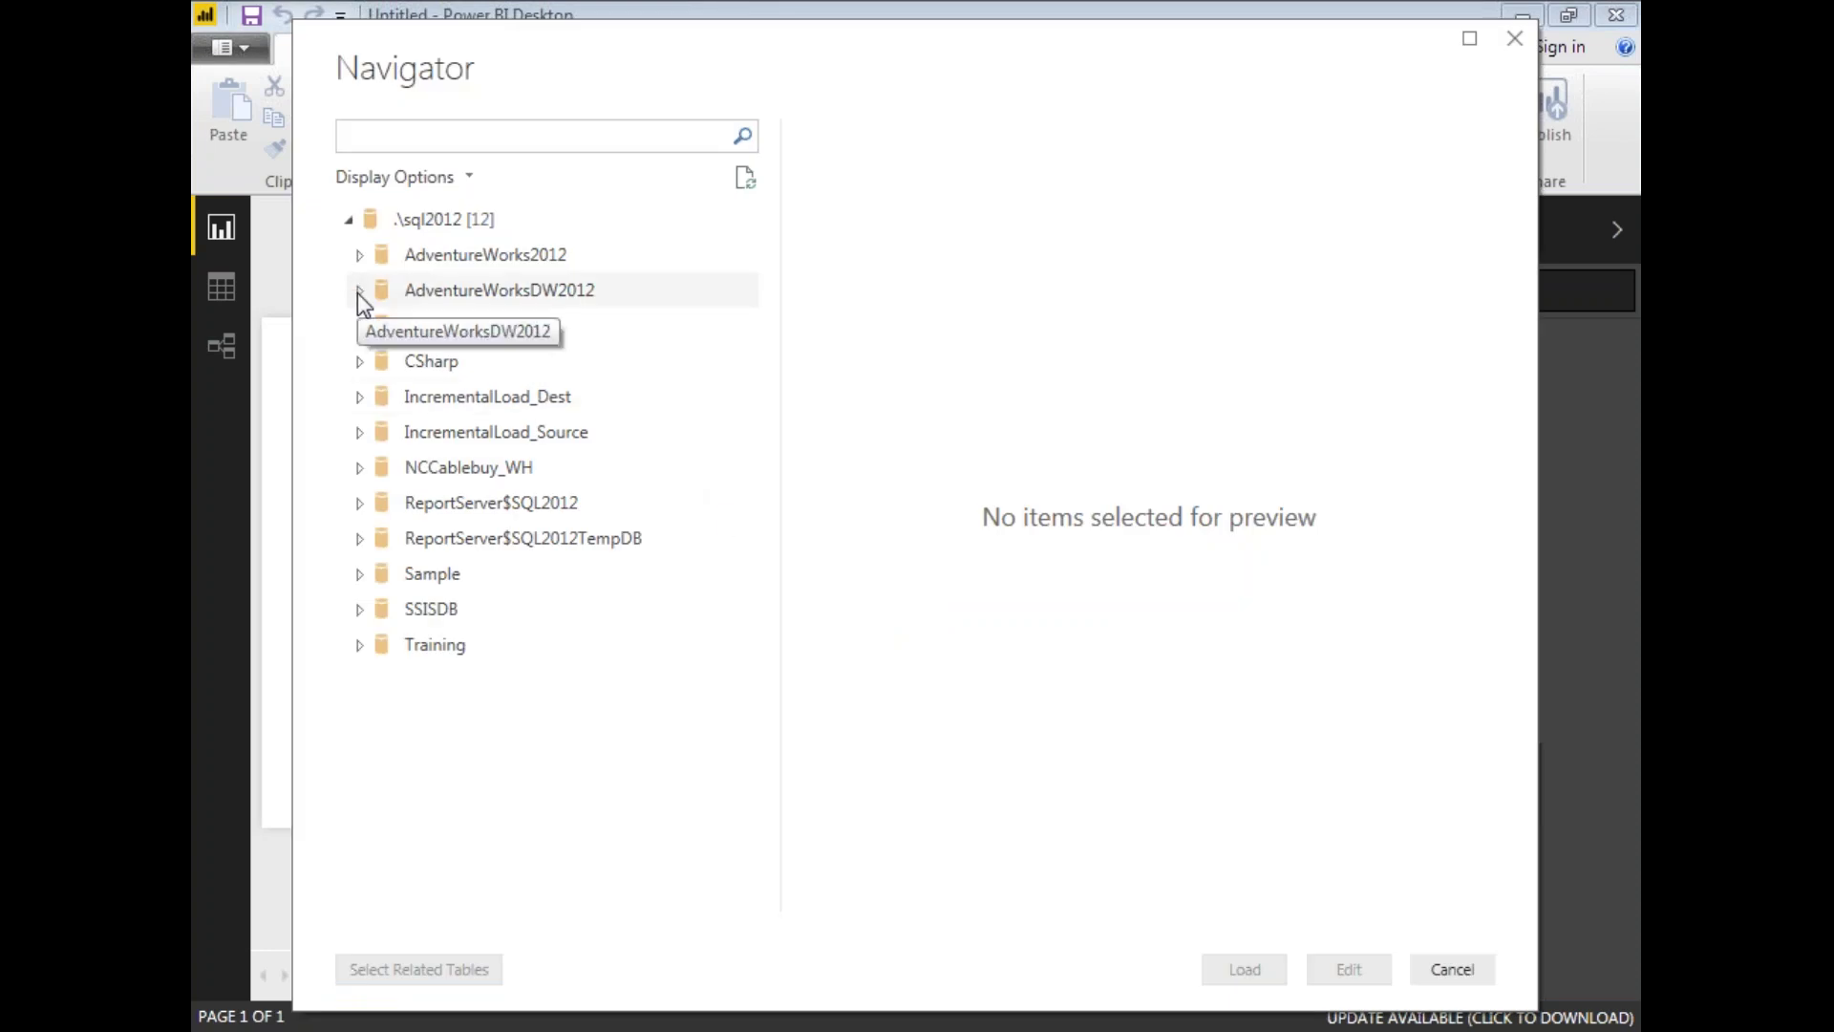
# Under AdventureWorksDW2012 tick DimCustomer, DimGeography, DimProductCategory, DimProductSubcategory and FactInternetSales
pyautogui.click(358, 291)
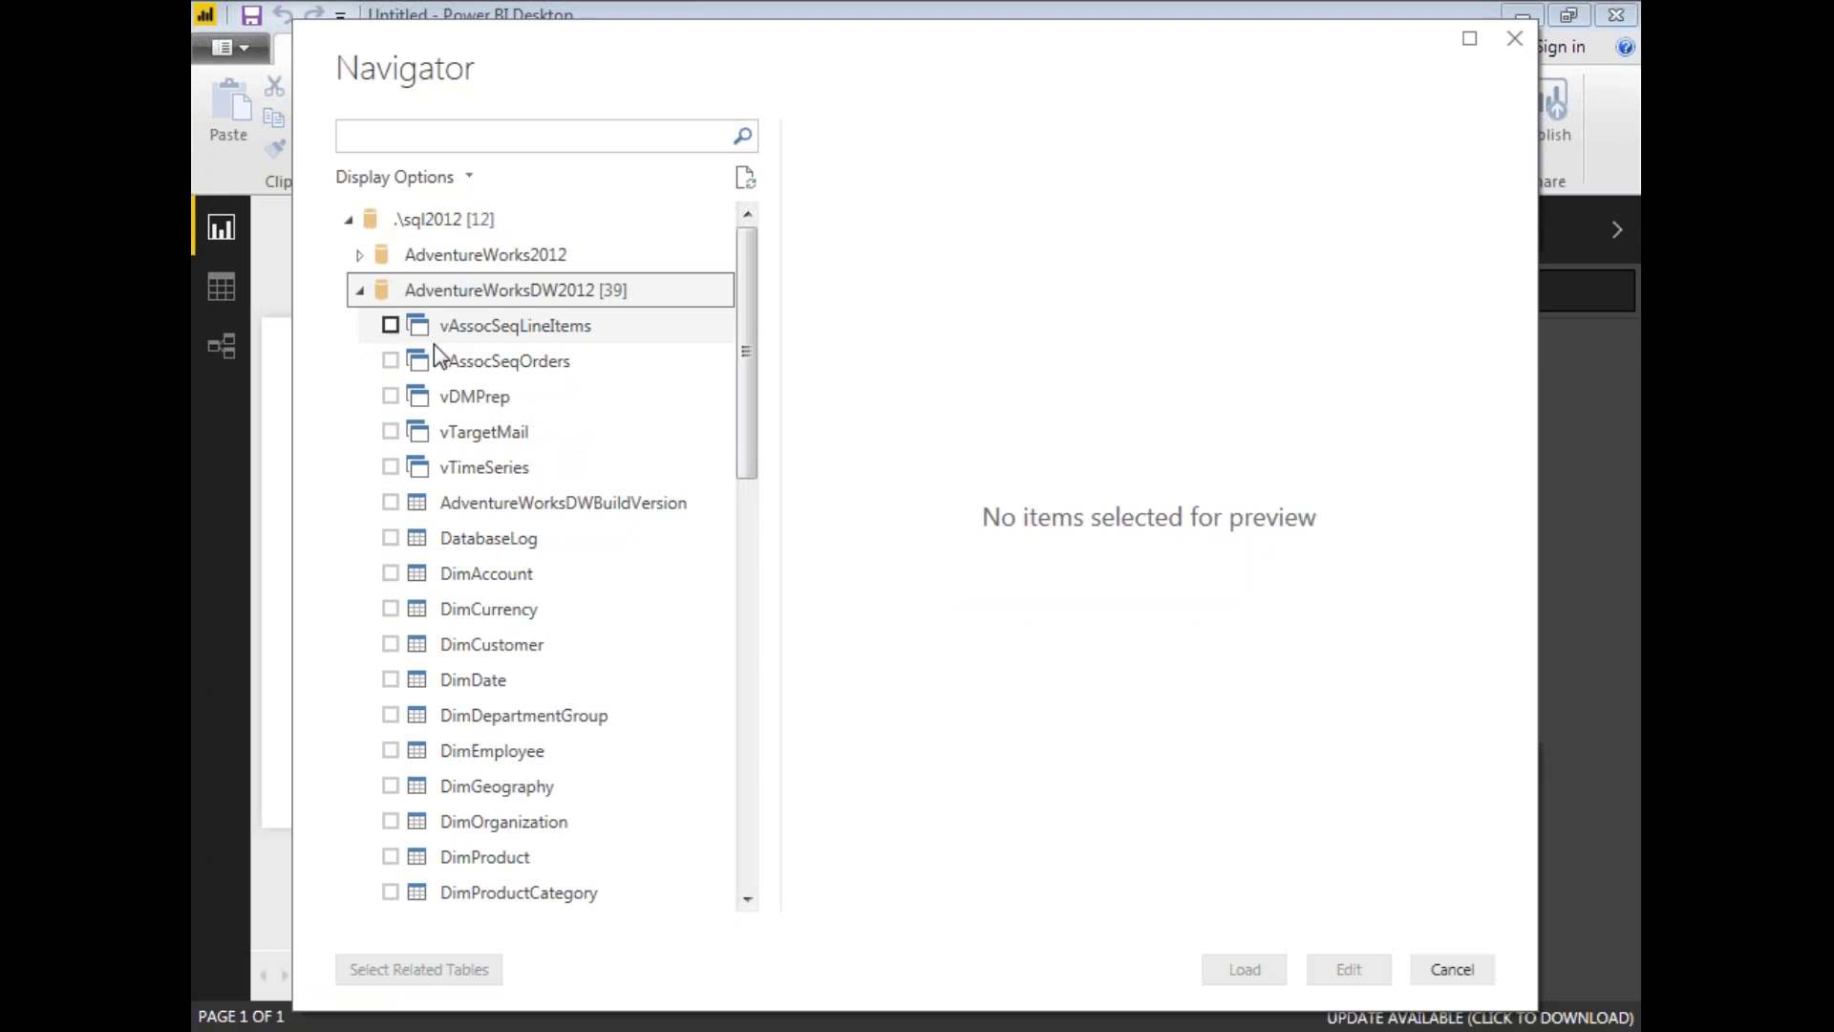
pyautogui.moveTo(748, 388); pyautogui.dragTo(743, 449)
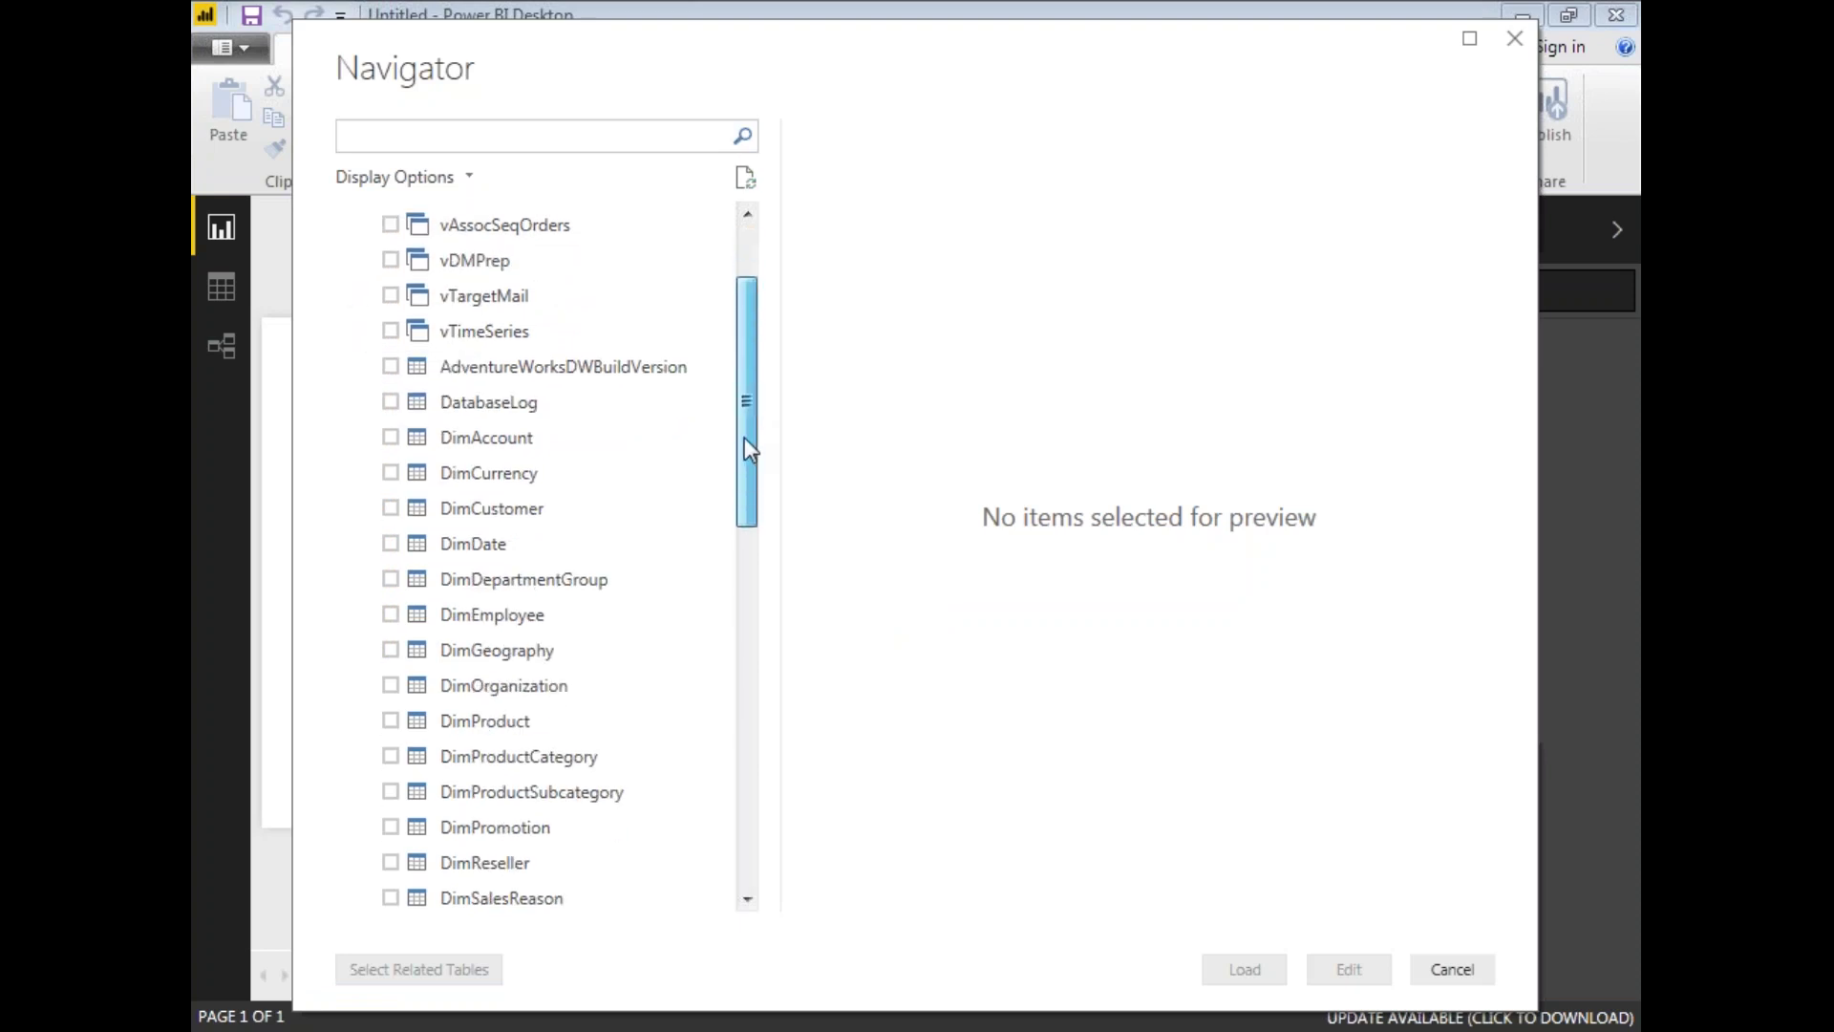
pyautogui.moveTo(744, 439); pyautogui.dragTo(744, 440)
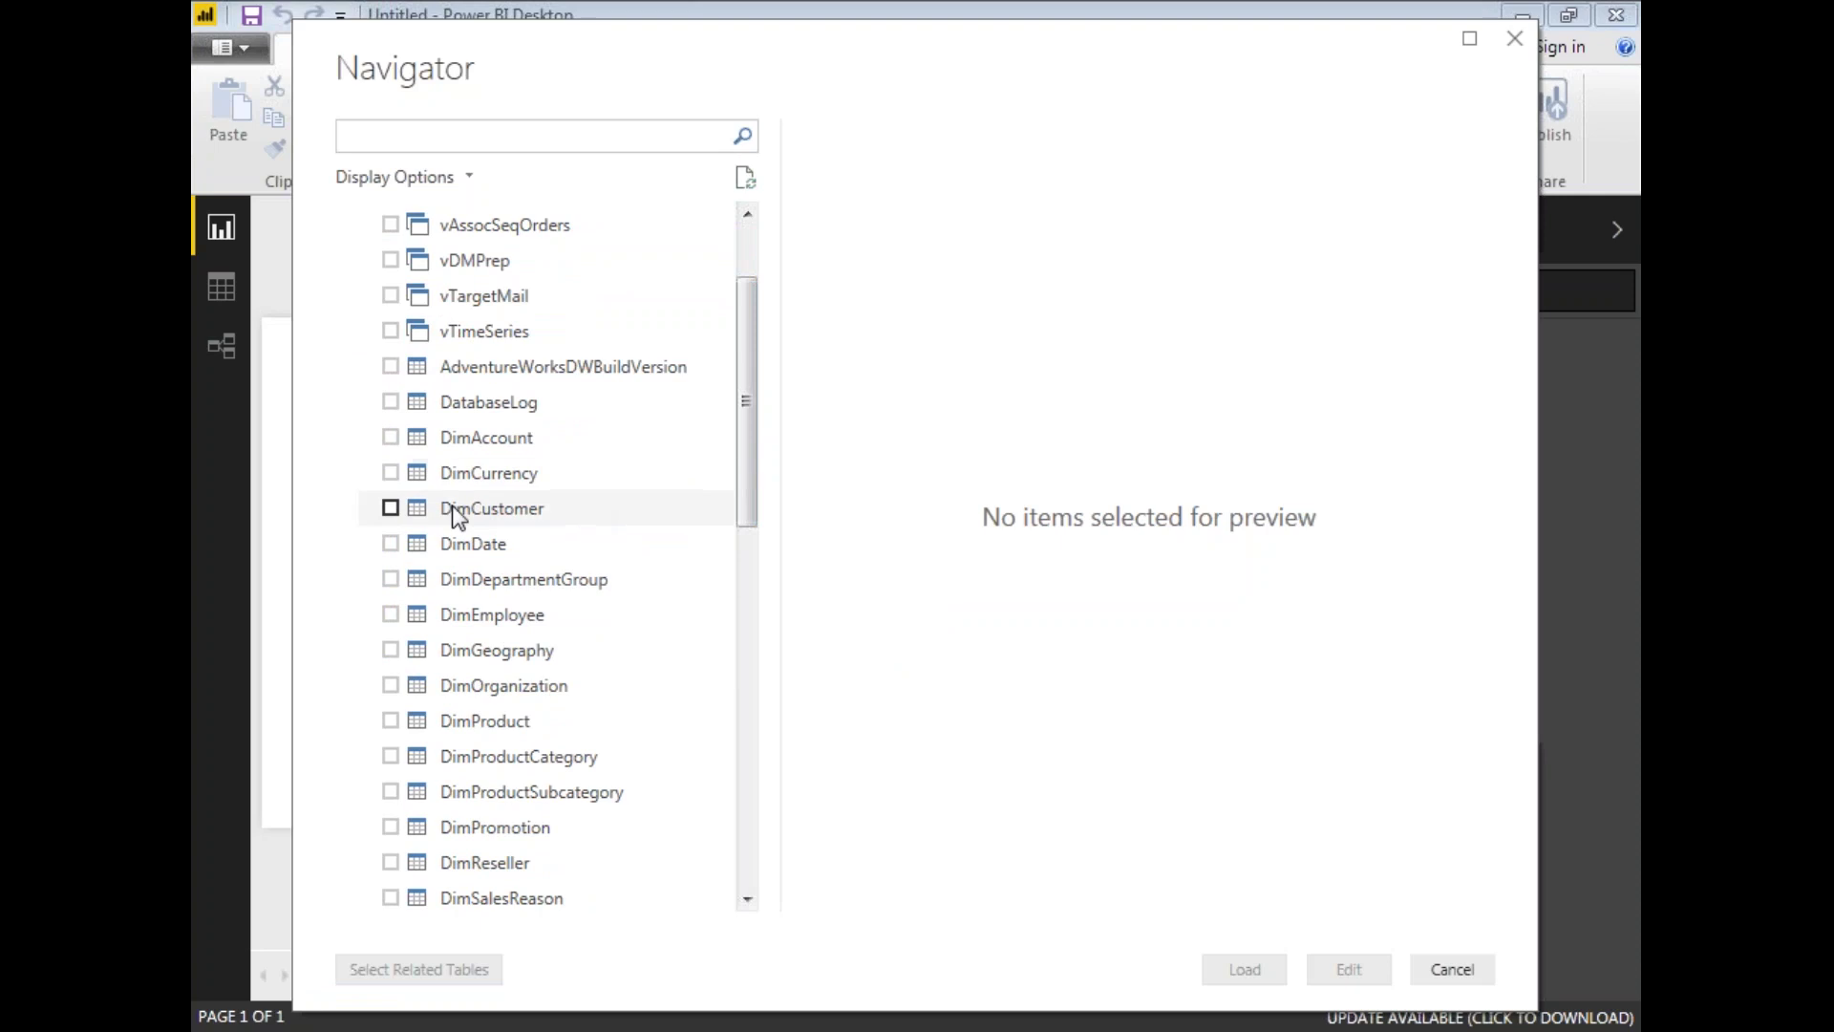
pyautogui.click(390, 508)
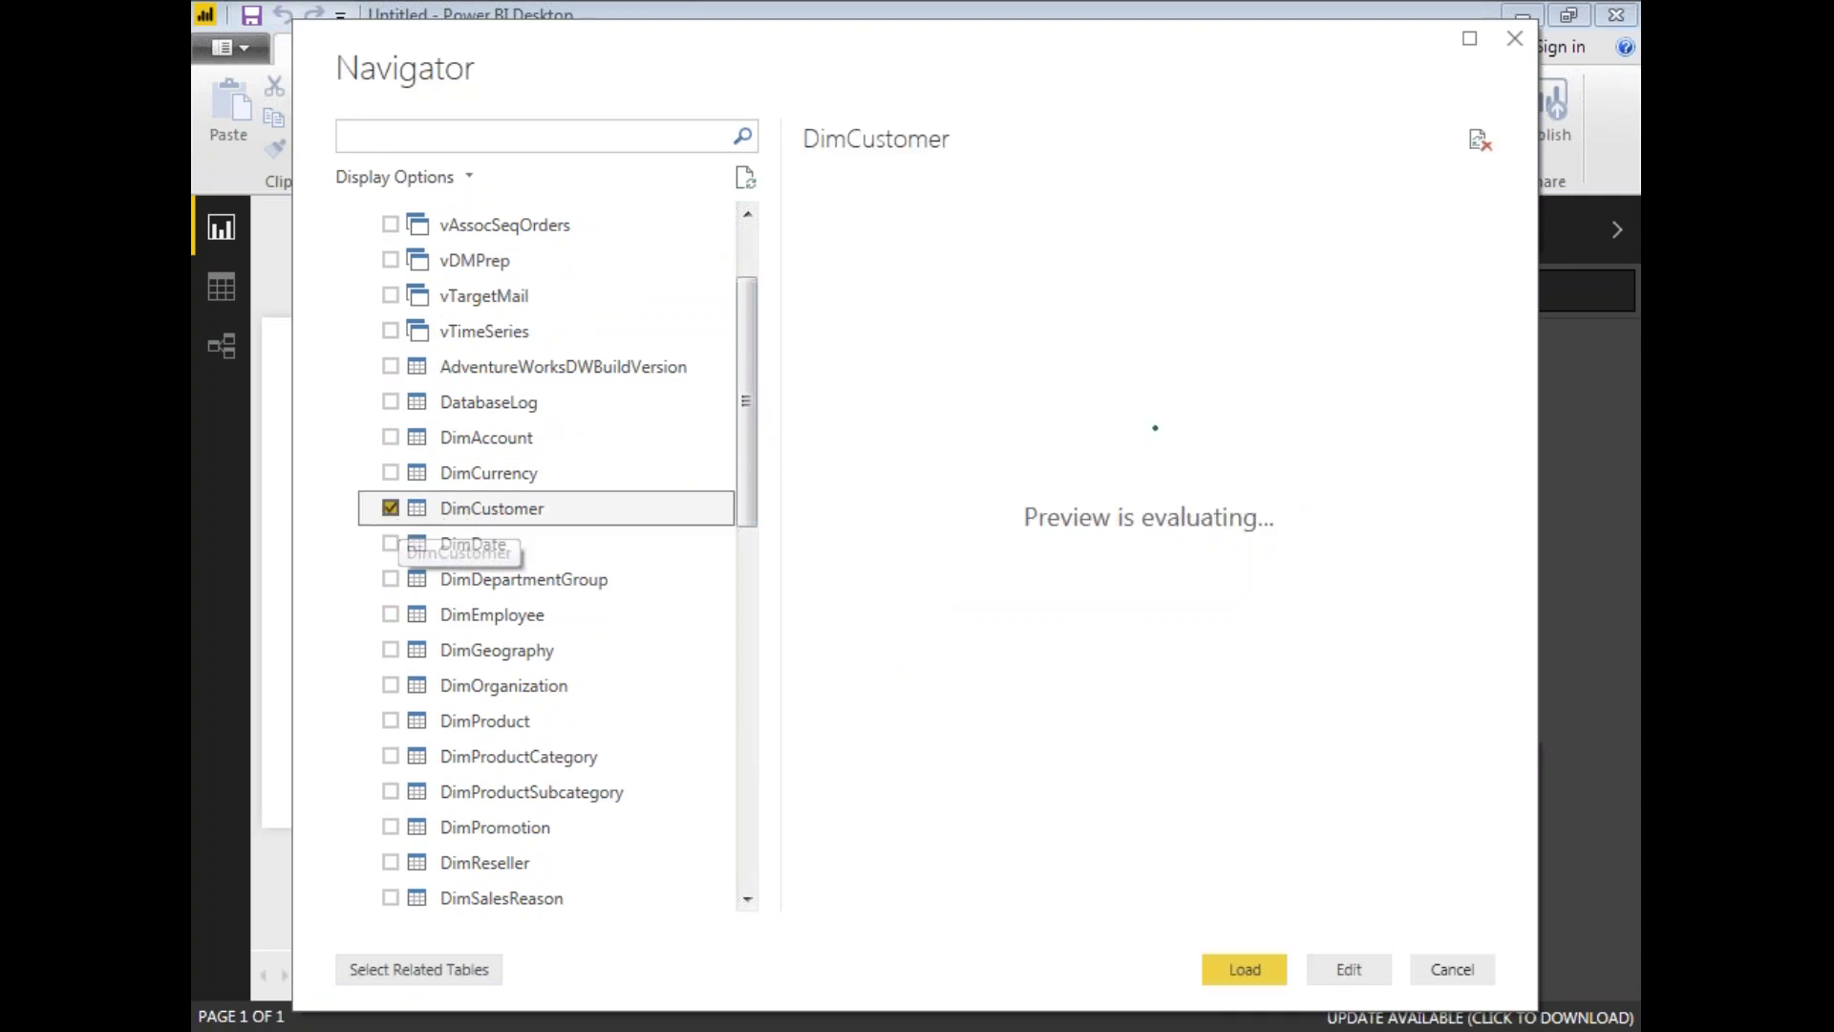
pyautogui.click(390, 650)
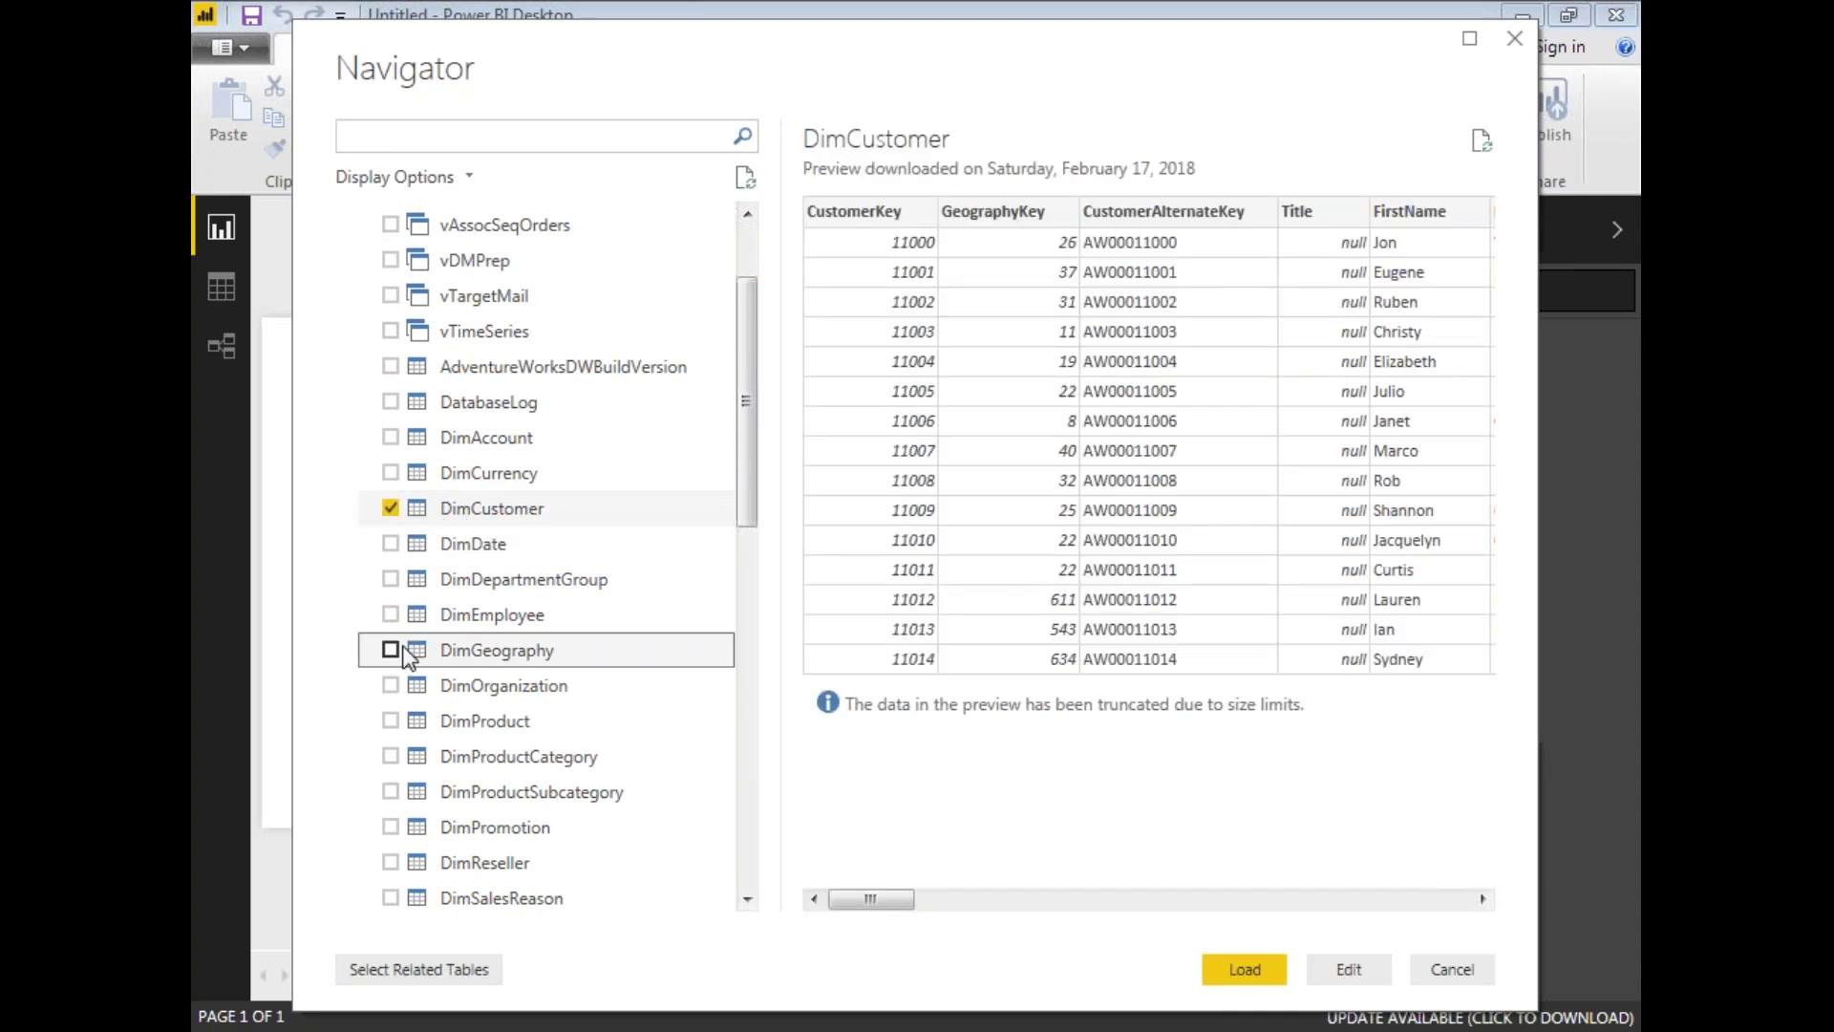
pyautogui.moveTo(739, 472); pyautogui.dragTo(736, 564)
pyautogui.click(391, 514)
pyautogui.click(391, 549)
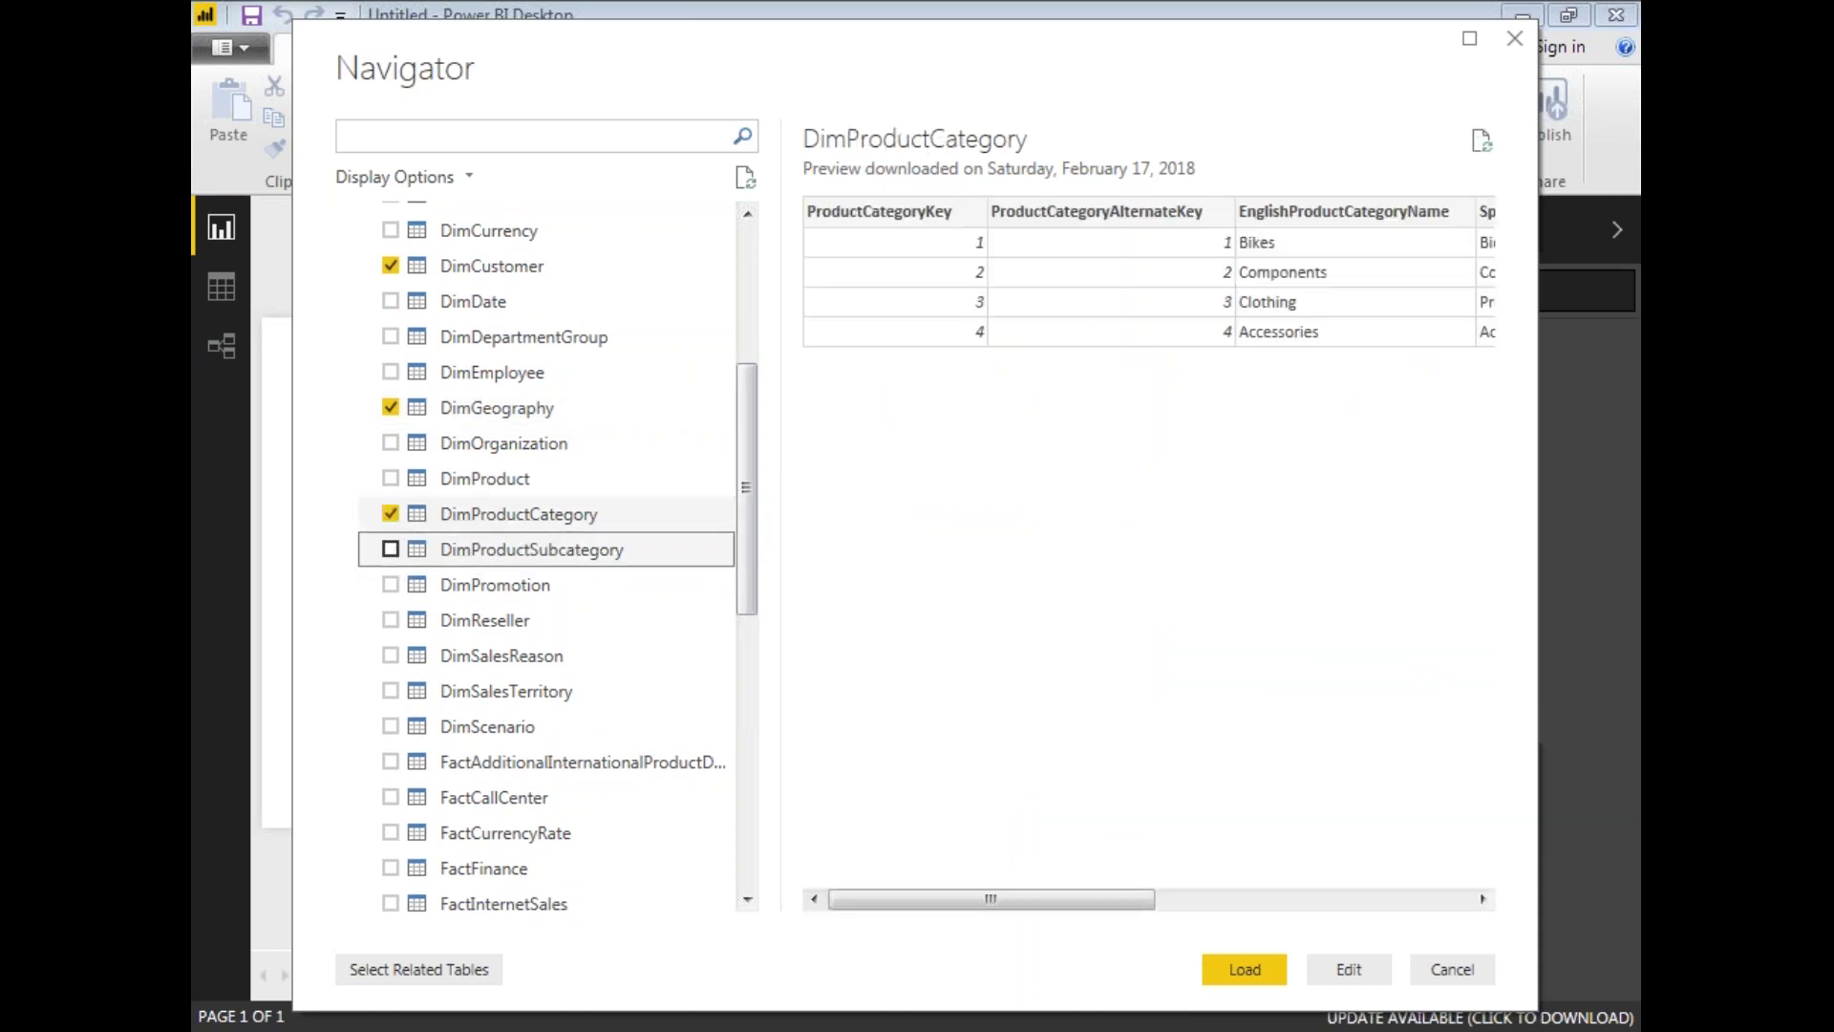
pyautogui.moveTo(743, 519); pyautogui.dragTo(741, 582)
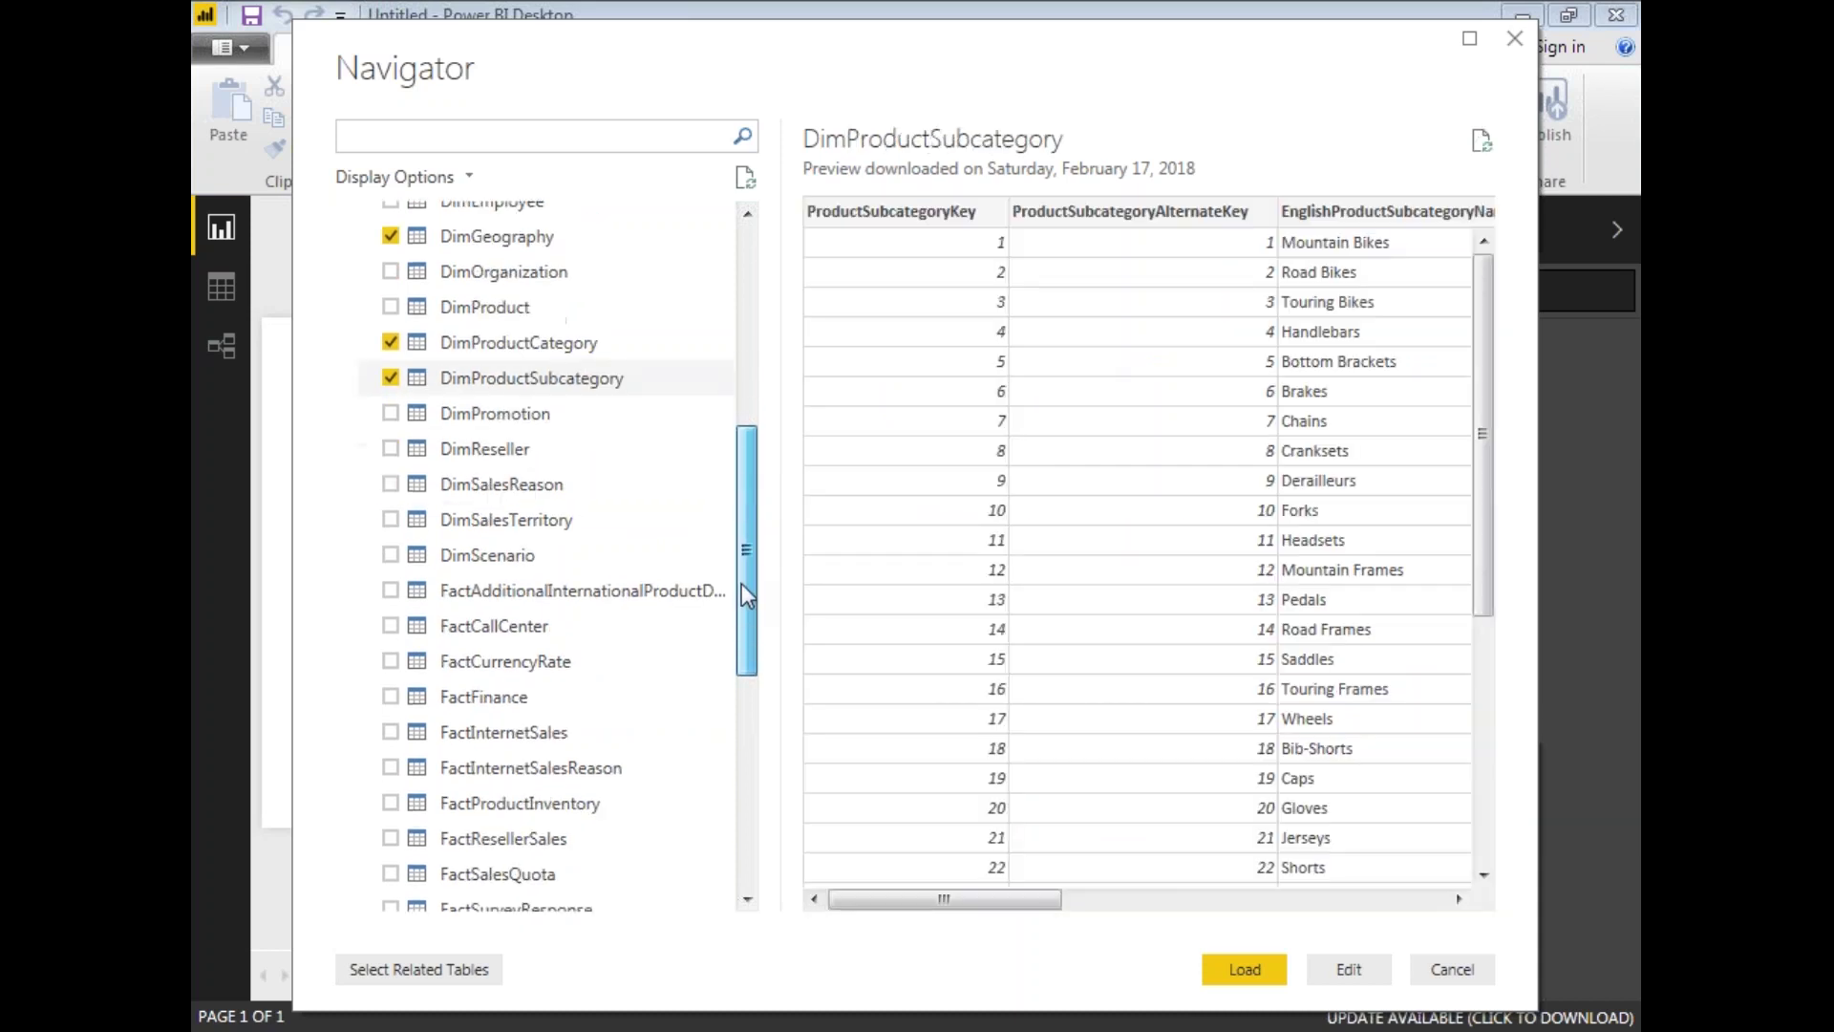
pyautogui.click(391, 732)
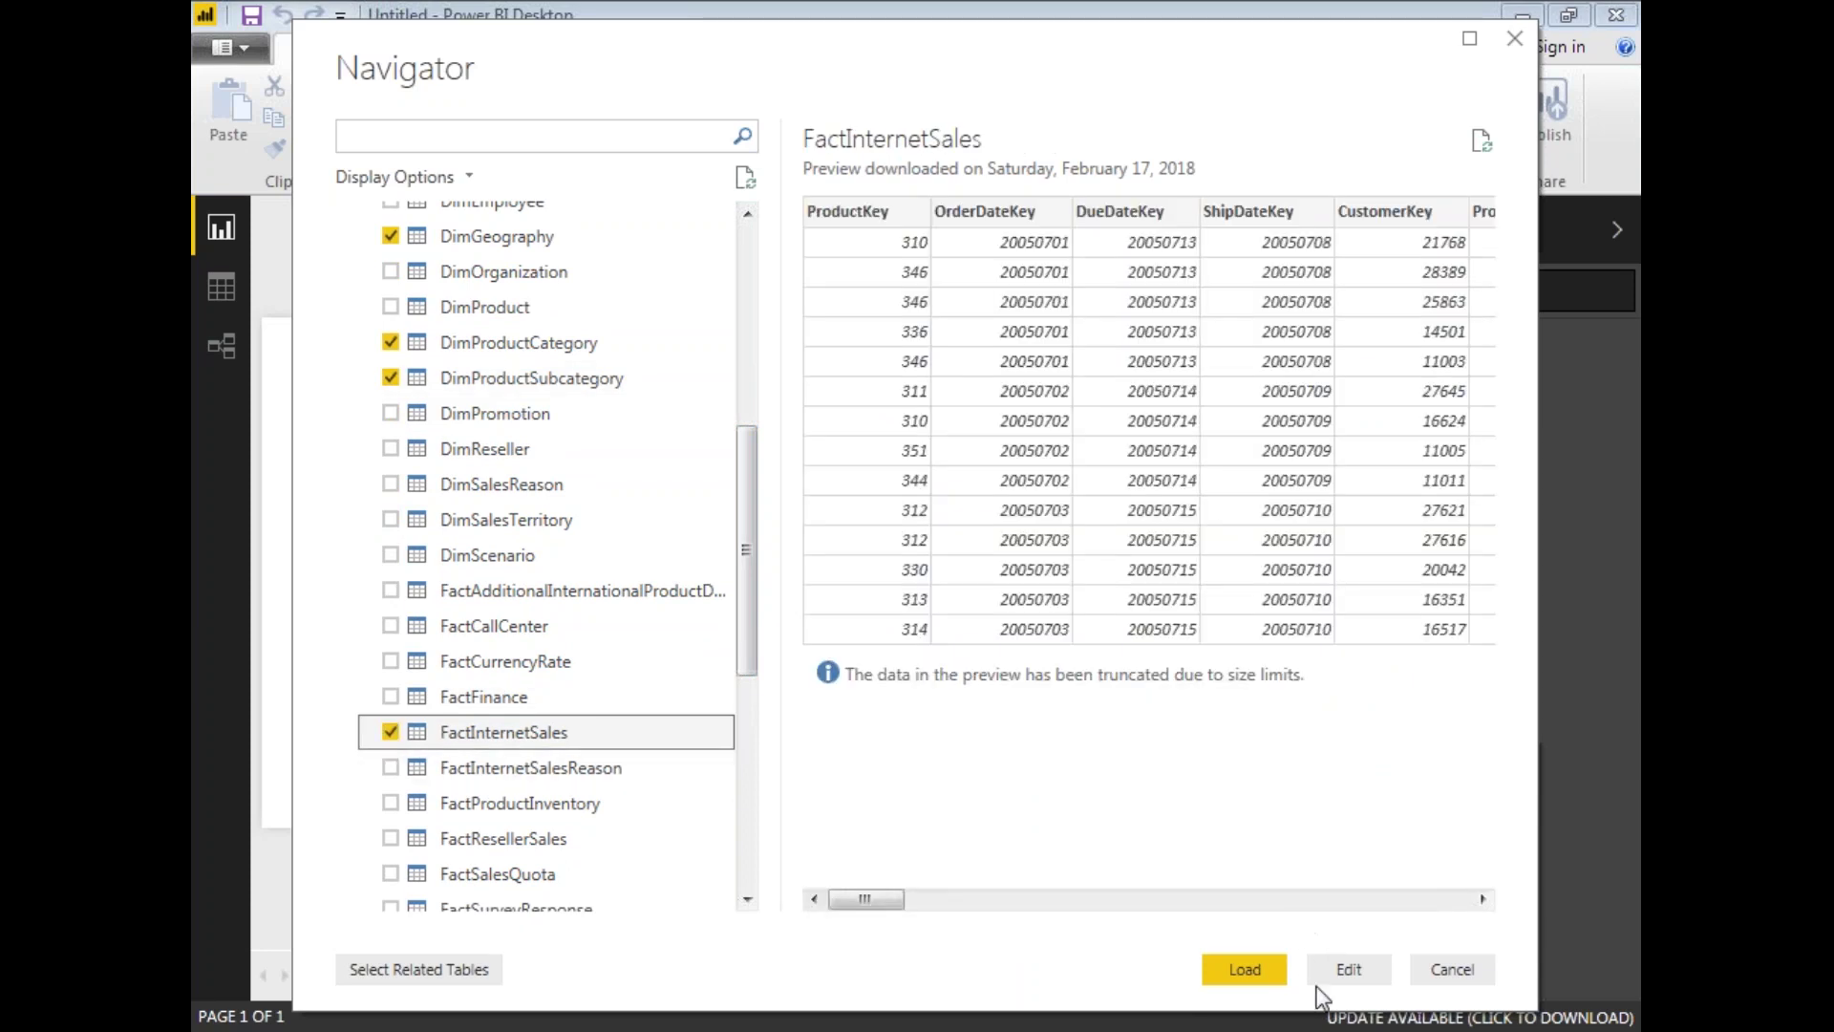
# Load the five selected tables into the model, including FactInternetSales with 60,398 rows
pyautogui.click(1243, 971)
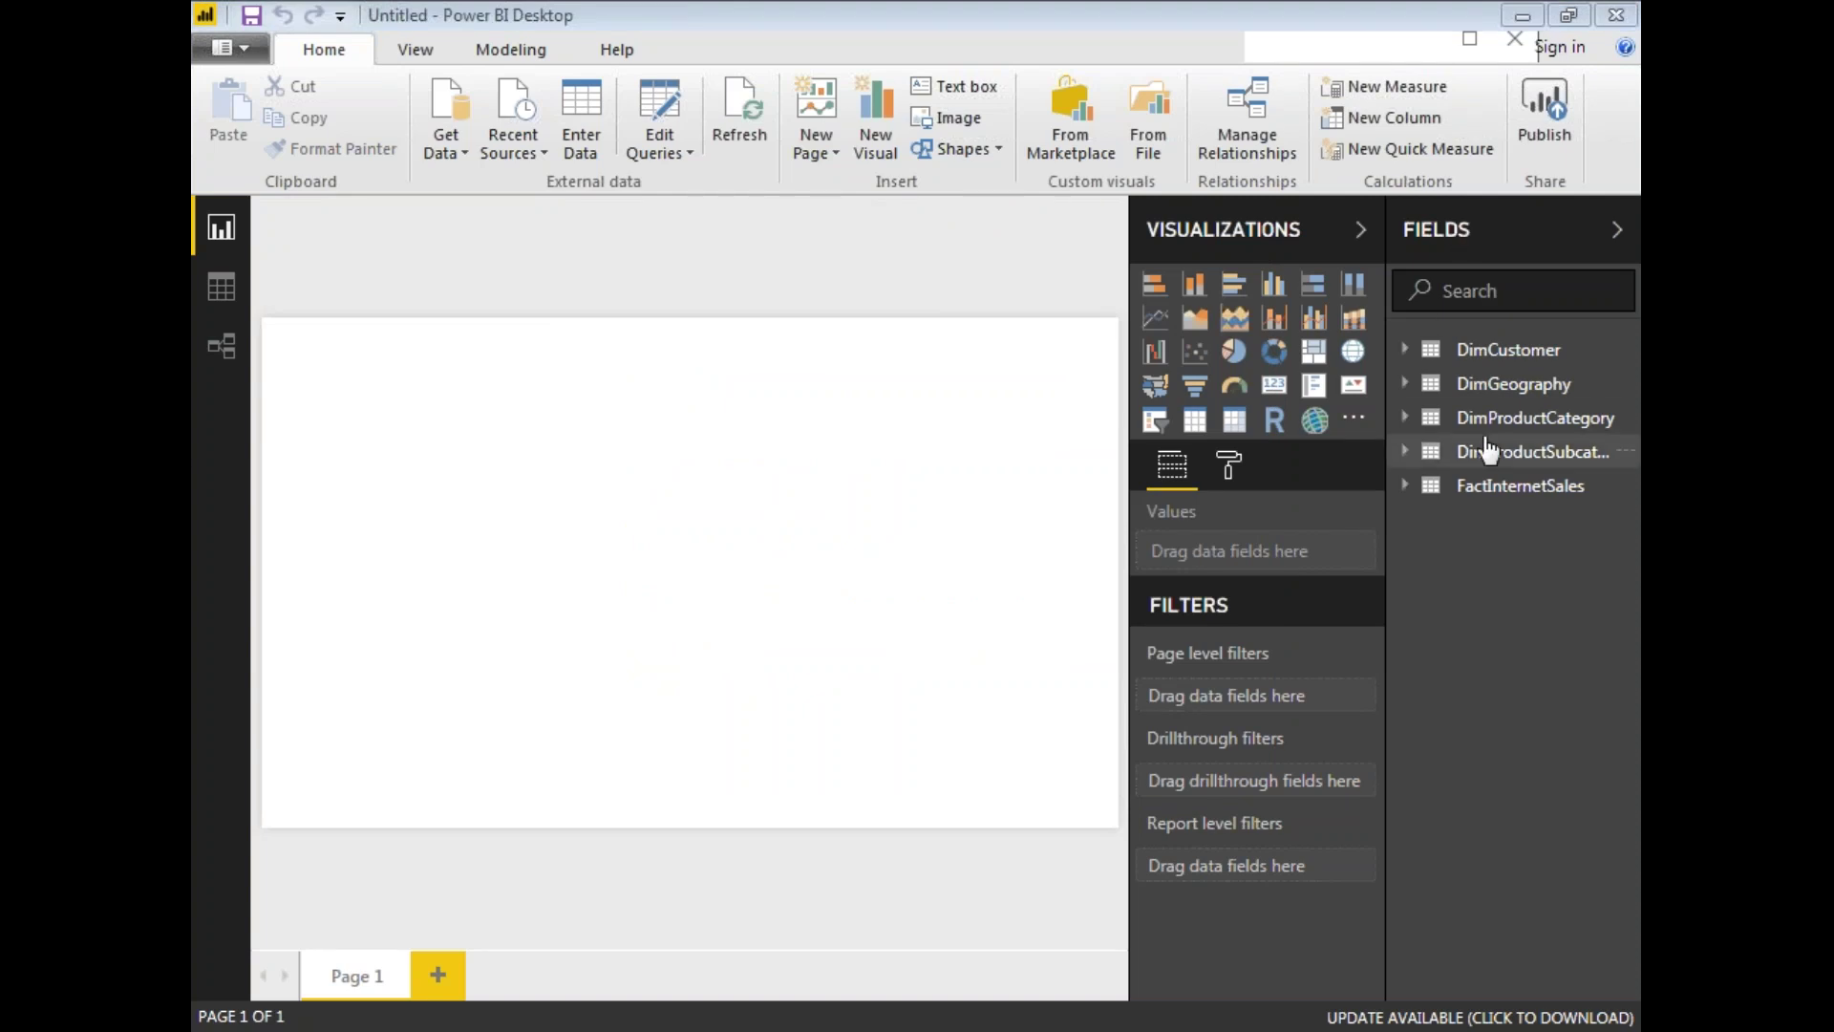
# Add a table visual and stretch it across most of the report page
pyautogui.click(1202, 421)
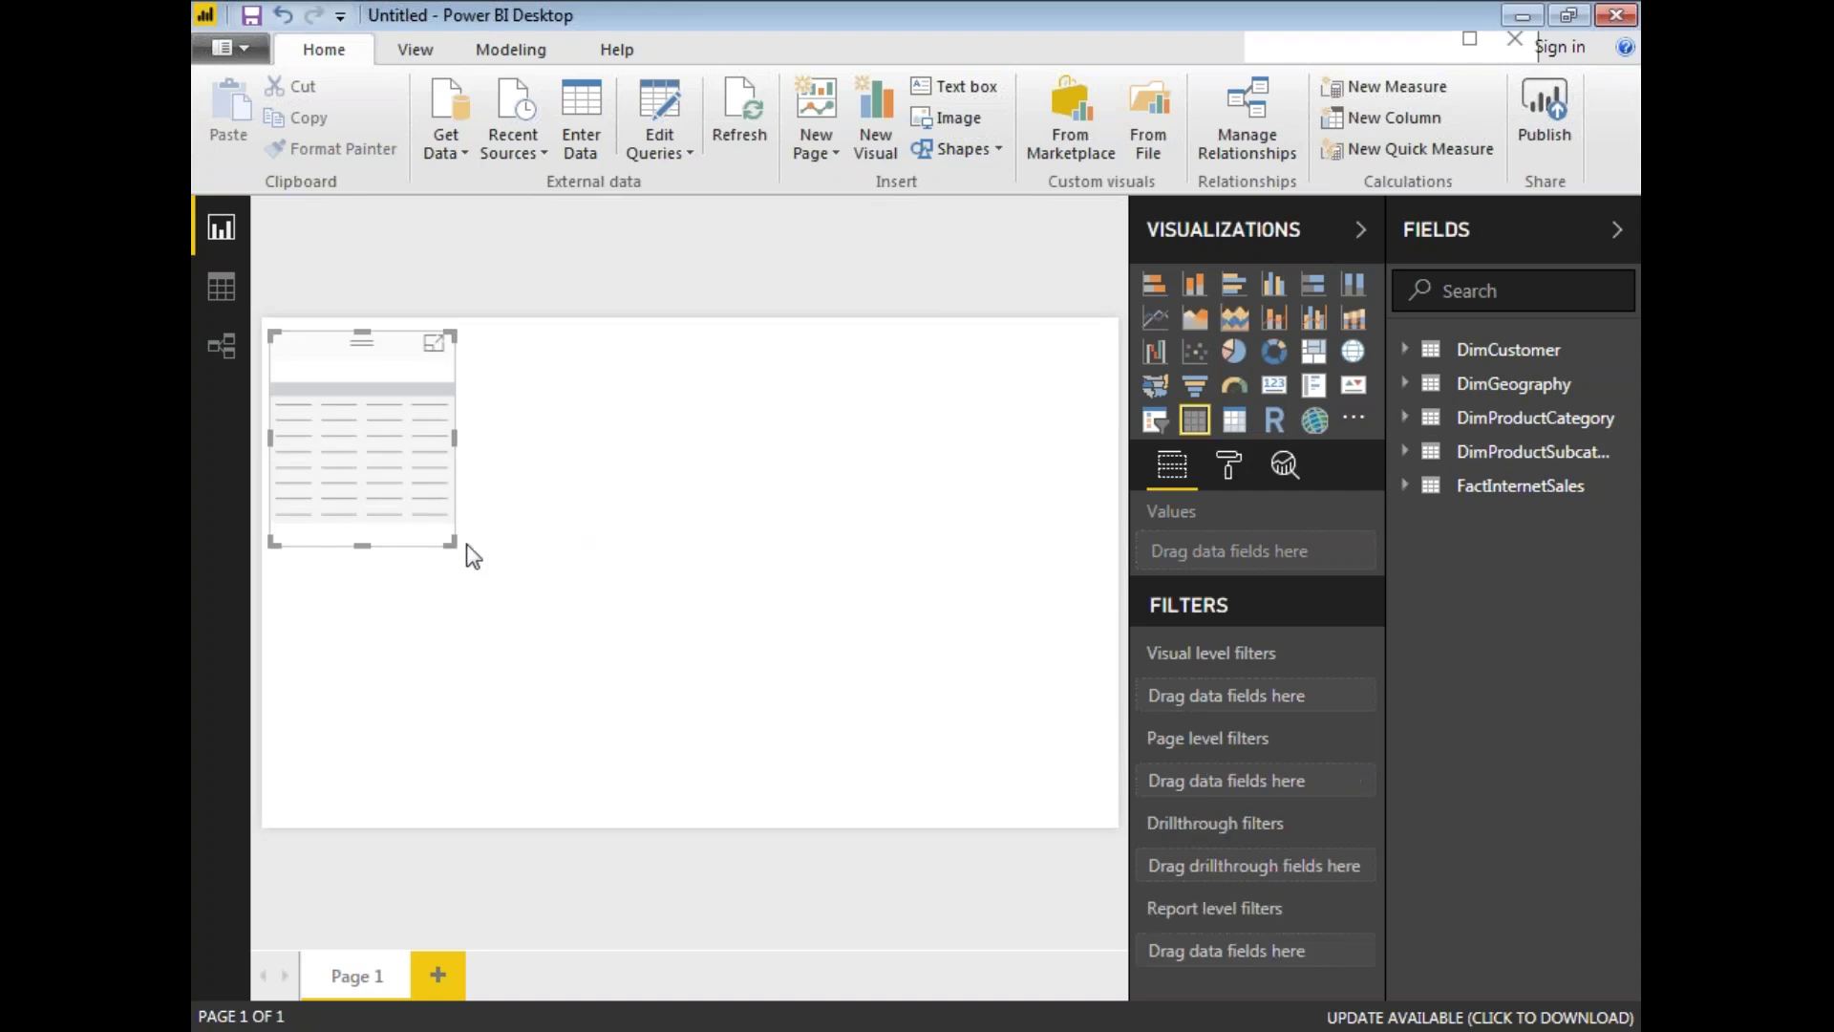
pyautogui.moveTo(462, 544); pyautogui.dragTo(910, 711)
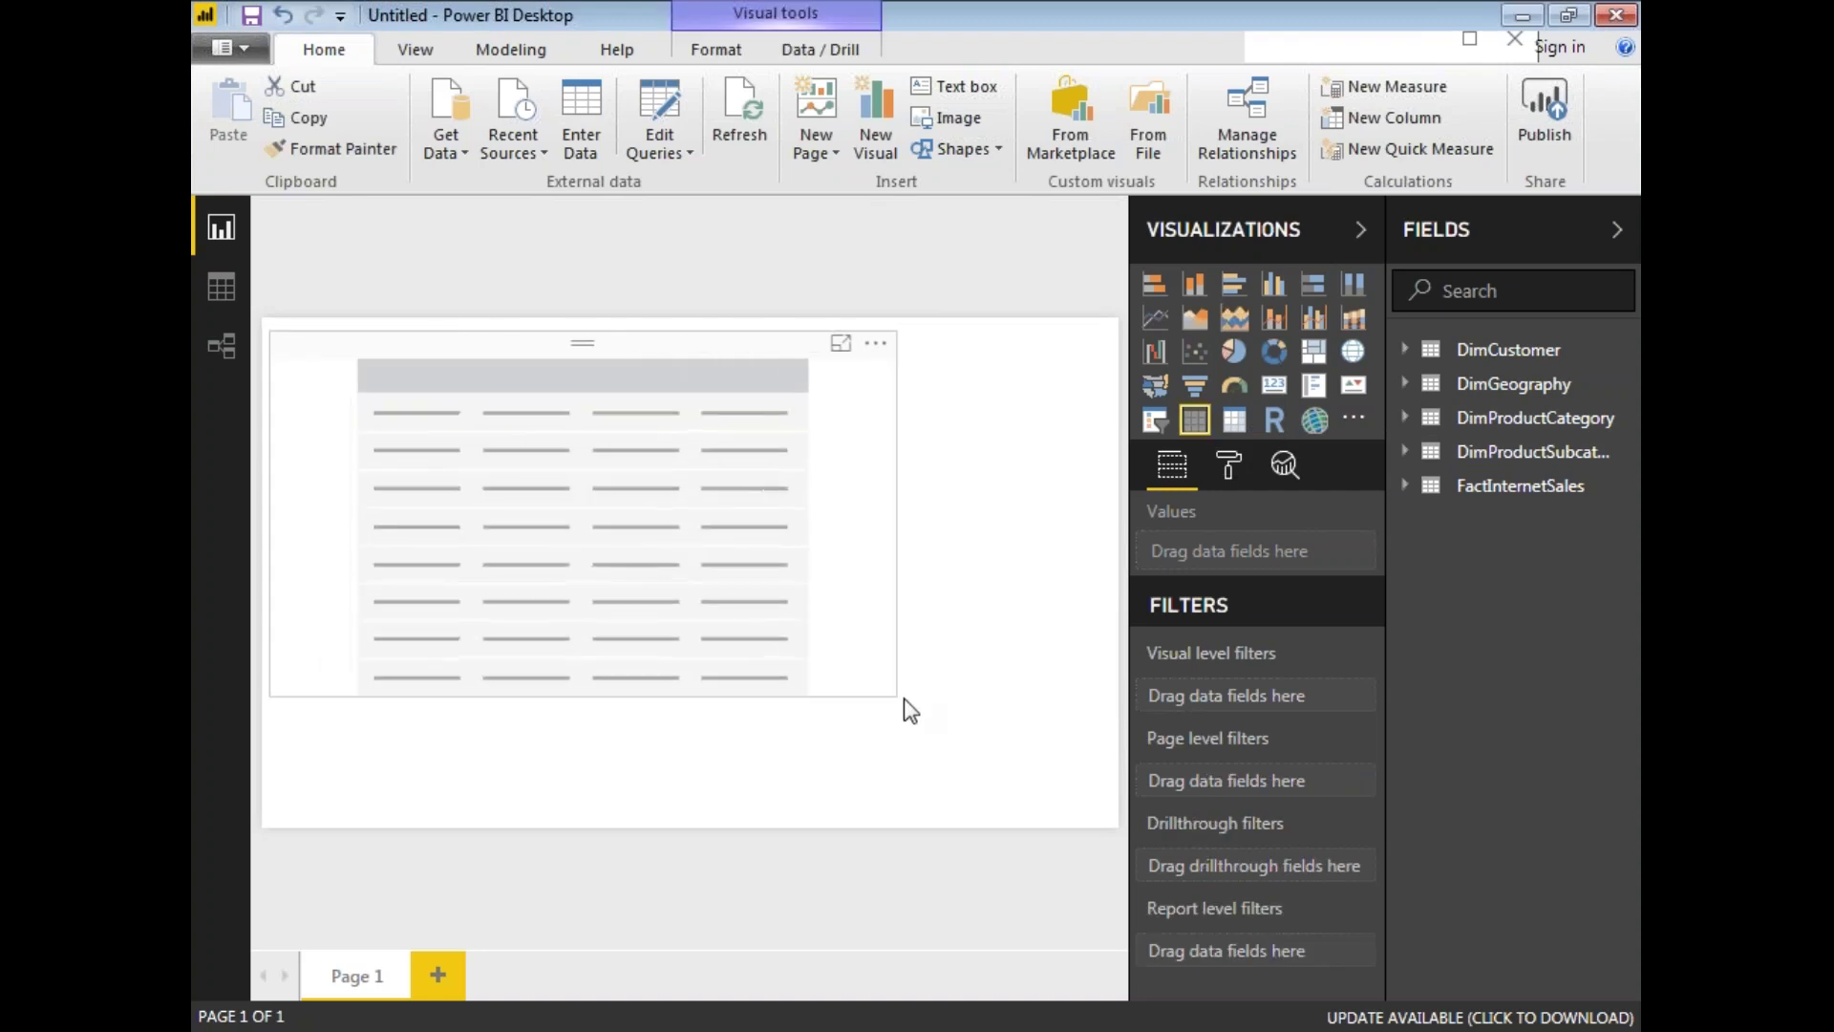
pyautogui.click(1020, 647)
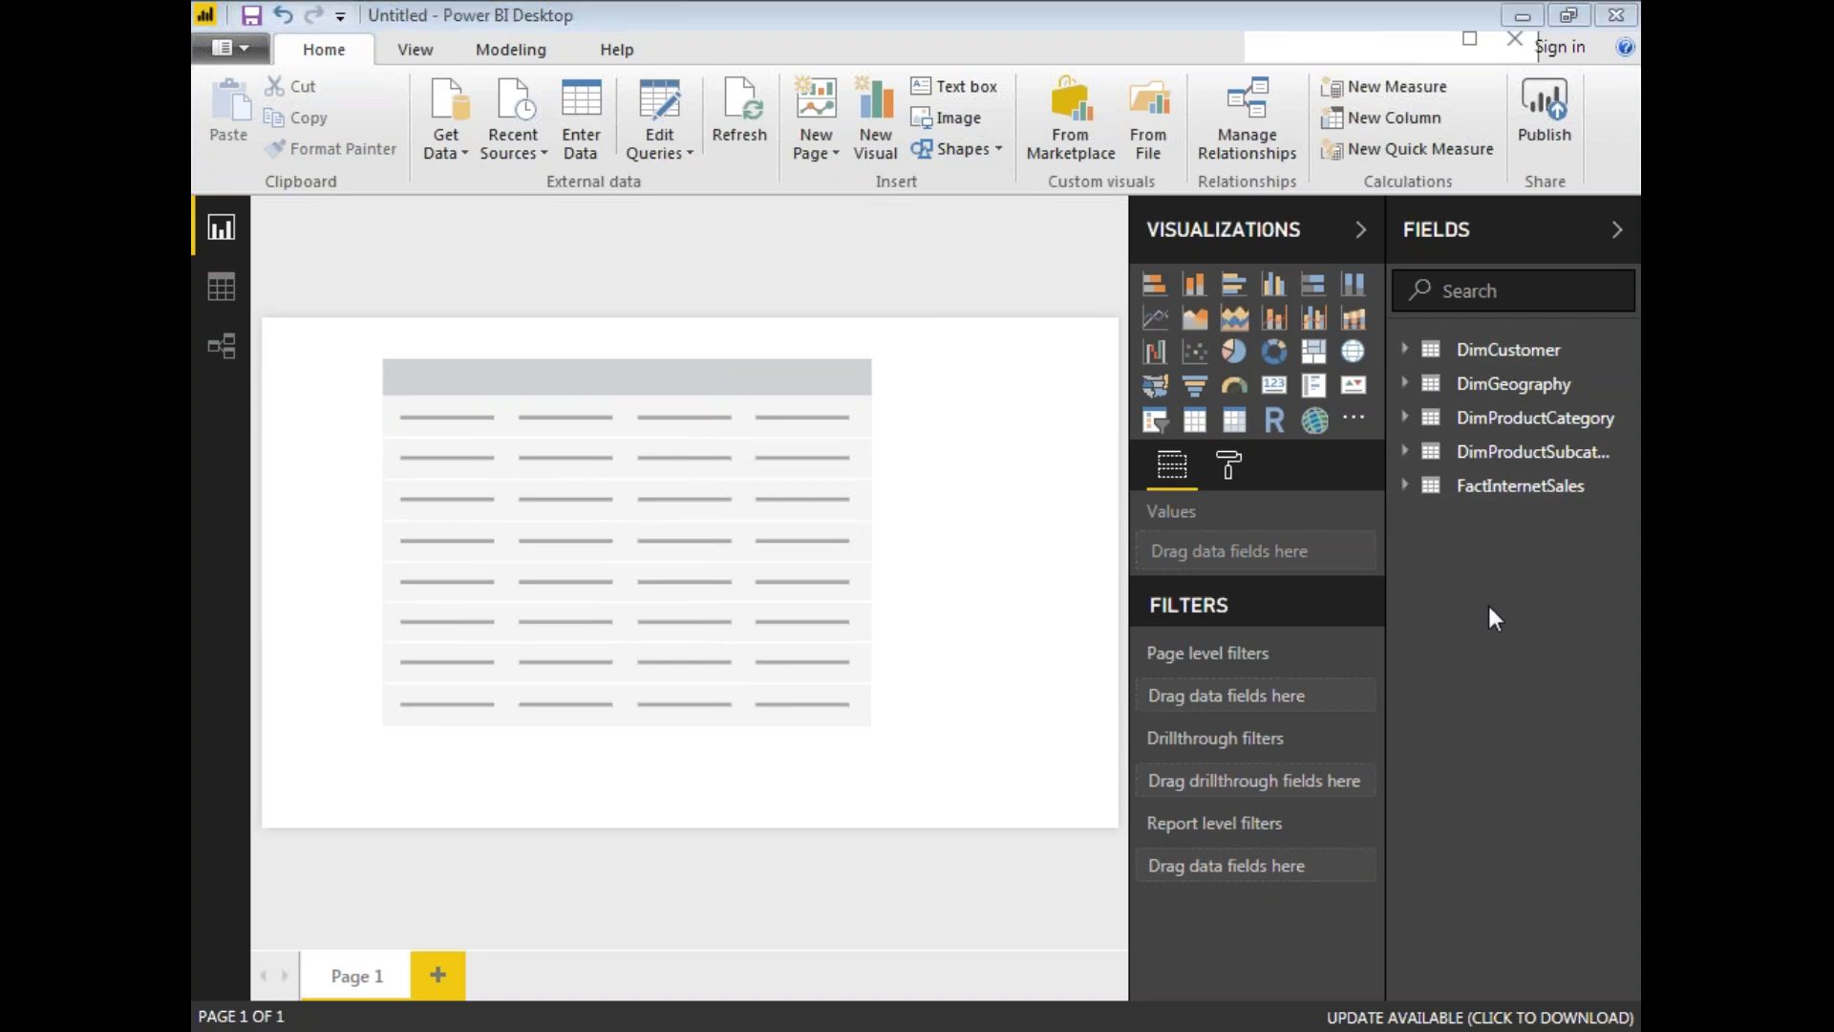
# Fill the large table with DimGeography's EnglishCountryRegionName, deleting the accidental map and extra table
pyautogui.click(1409, 393)
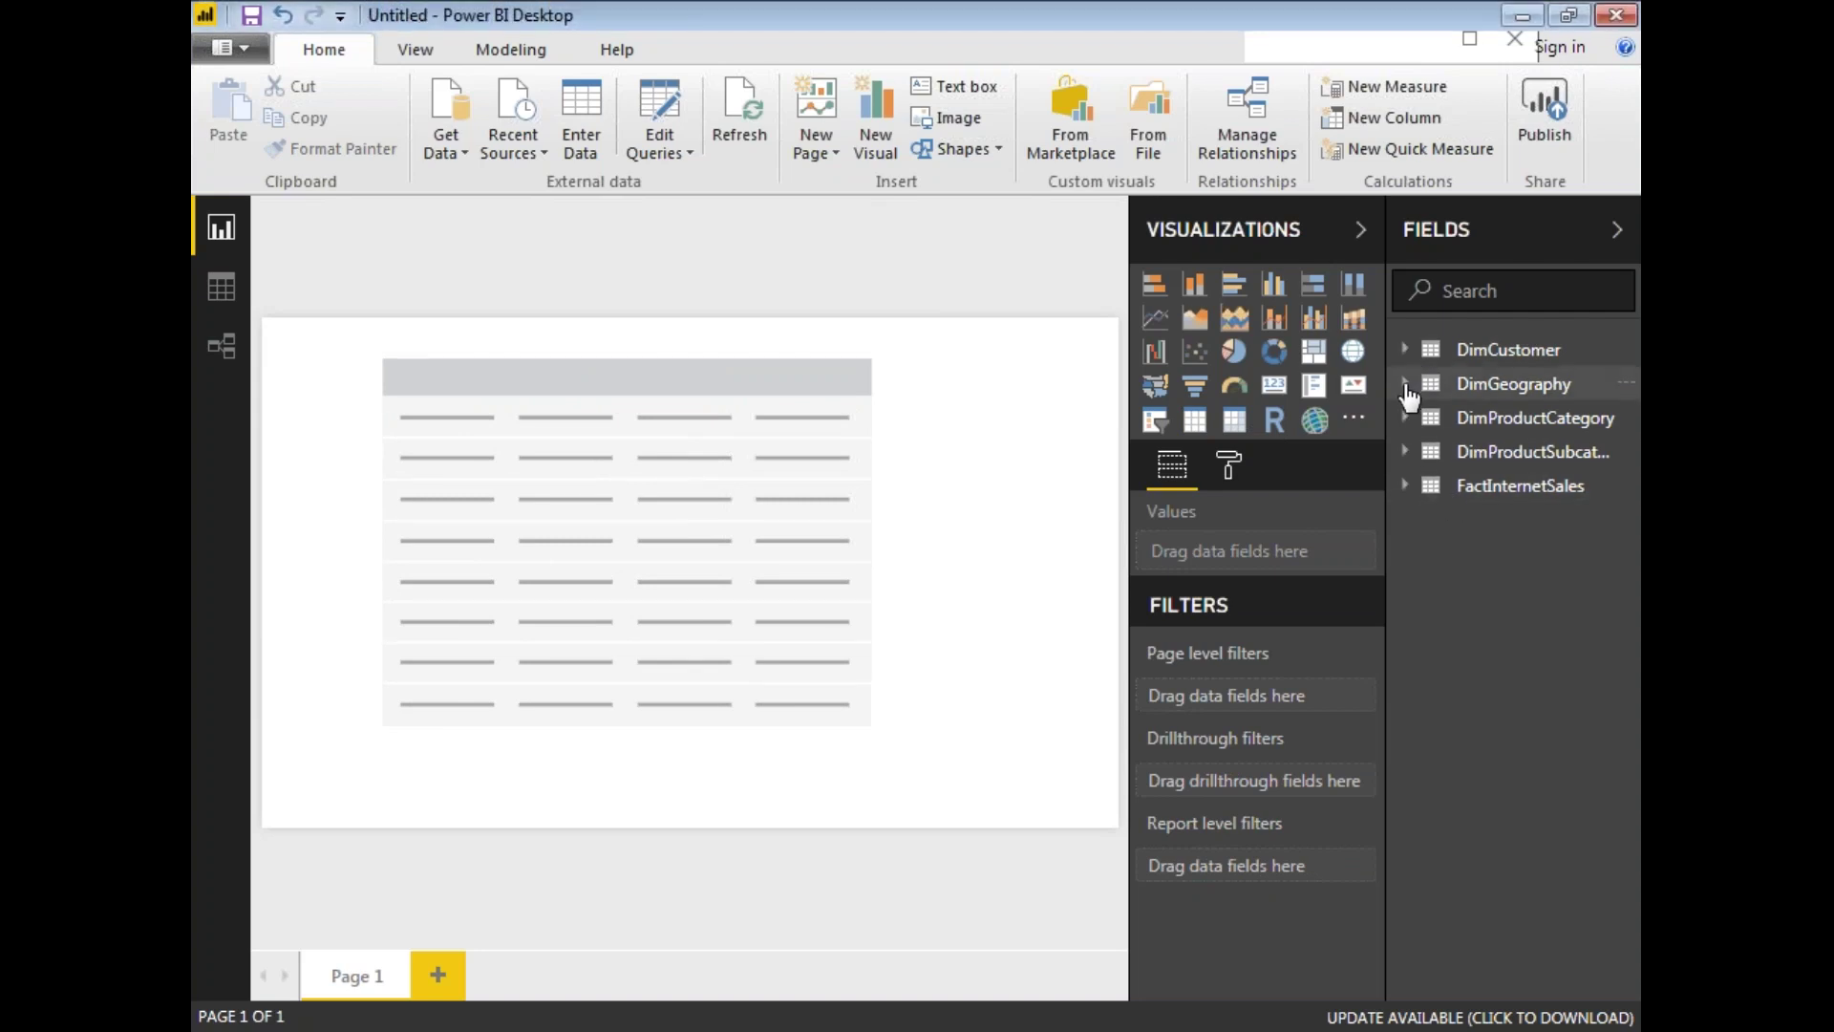
pyautogui.click(1408, 392)
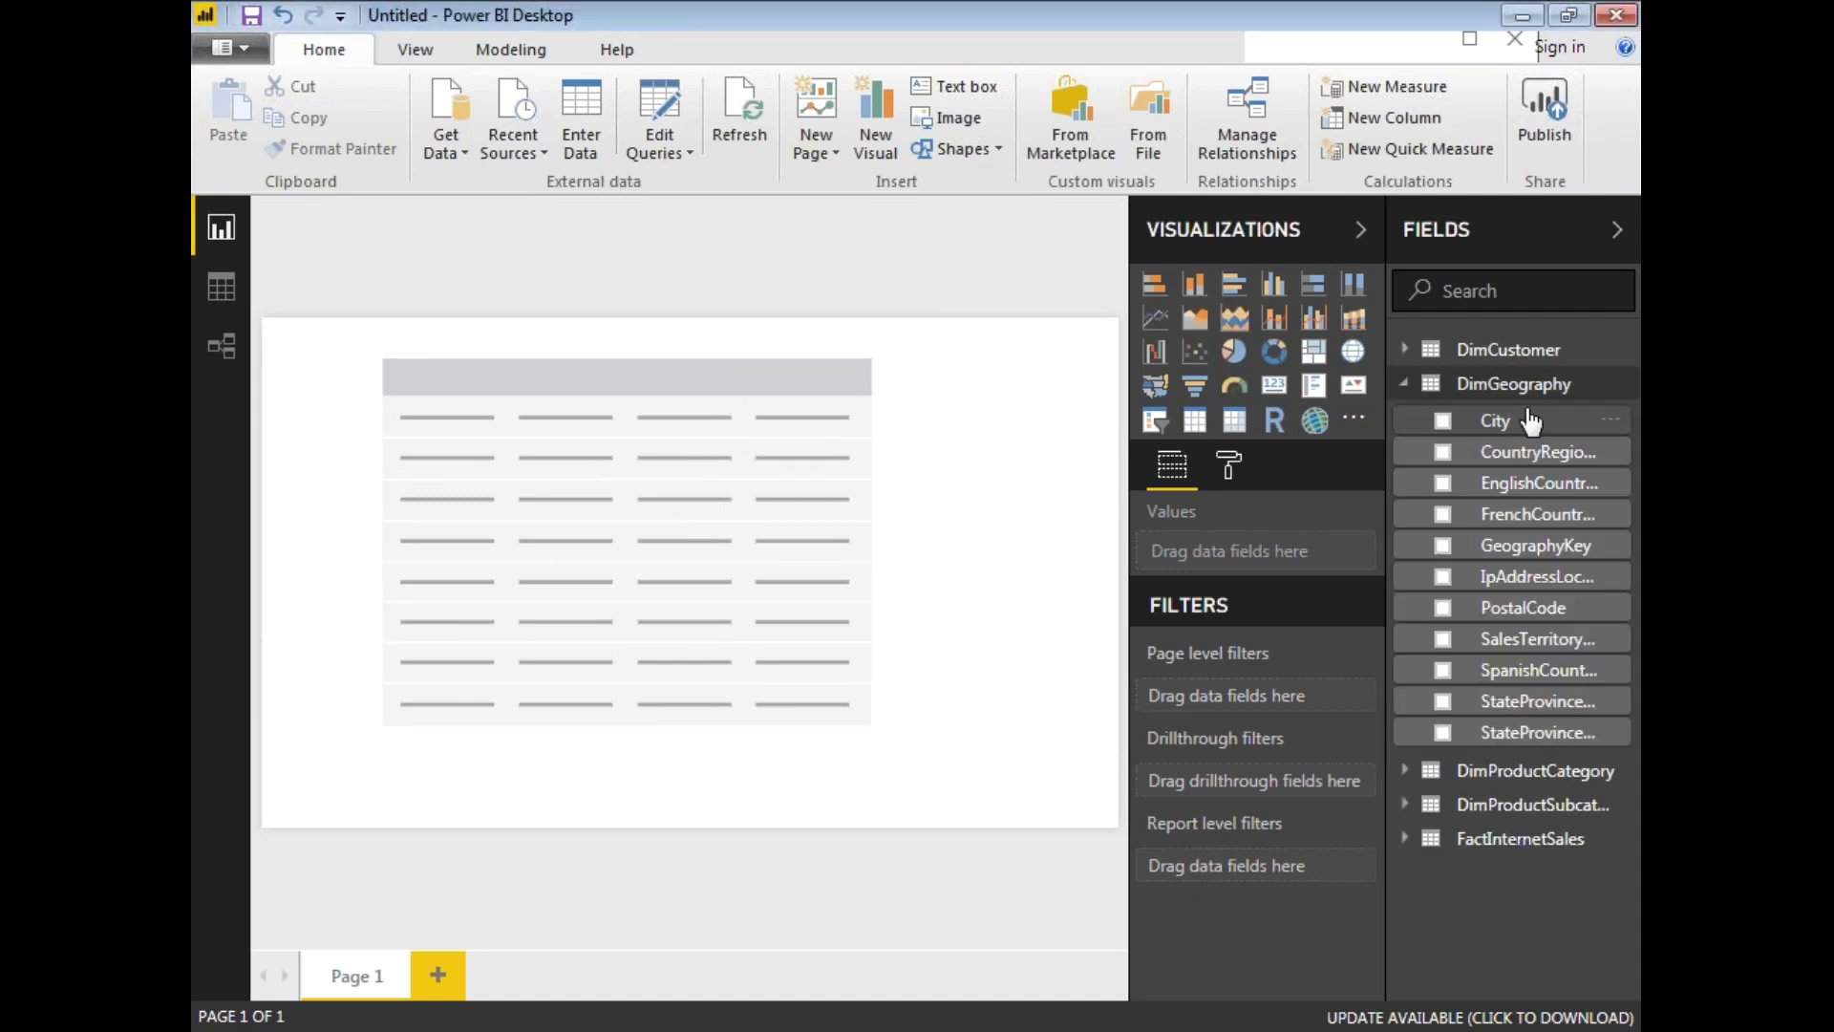
pyautogui.click(1444, 485)
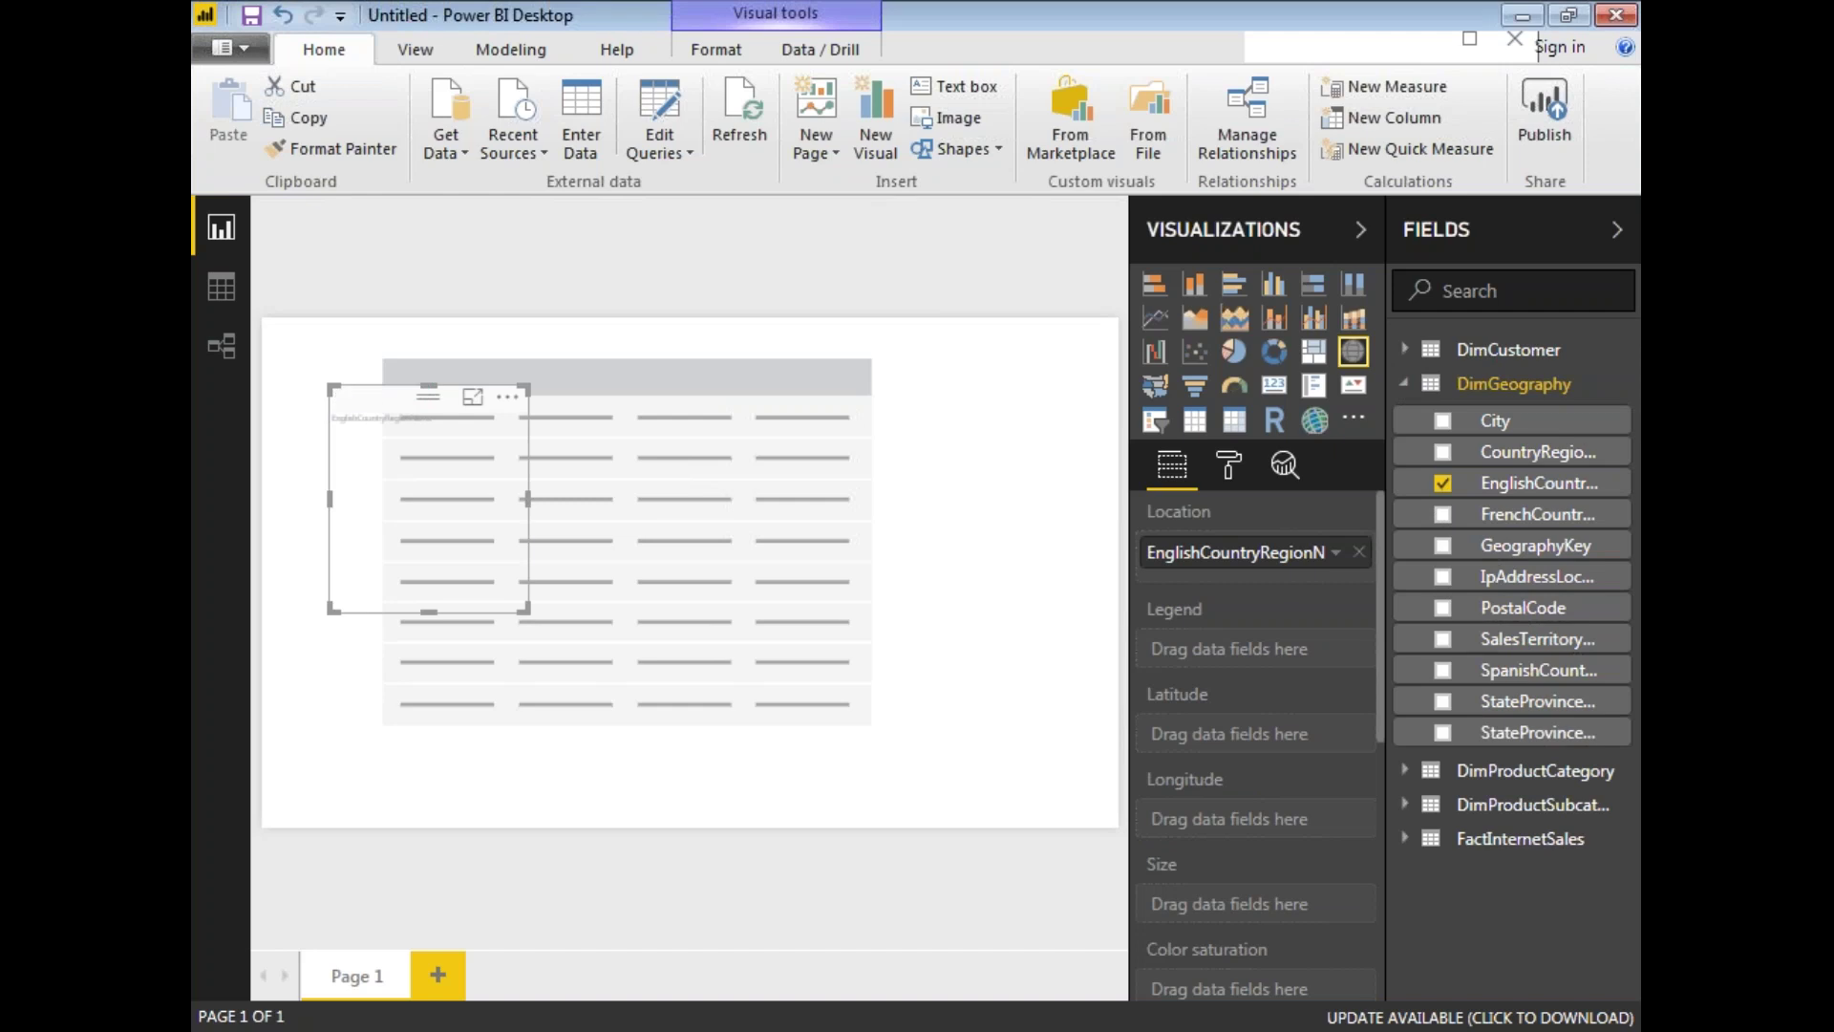
pyautogui.press('Delete')
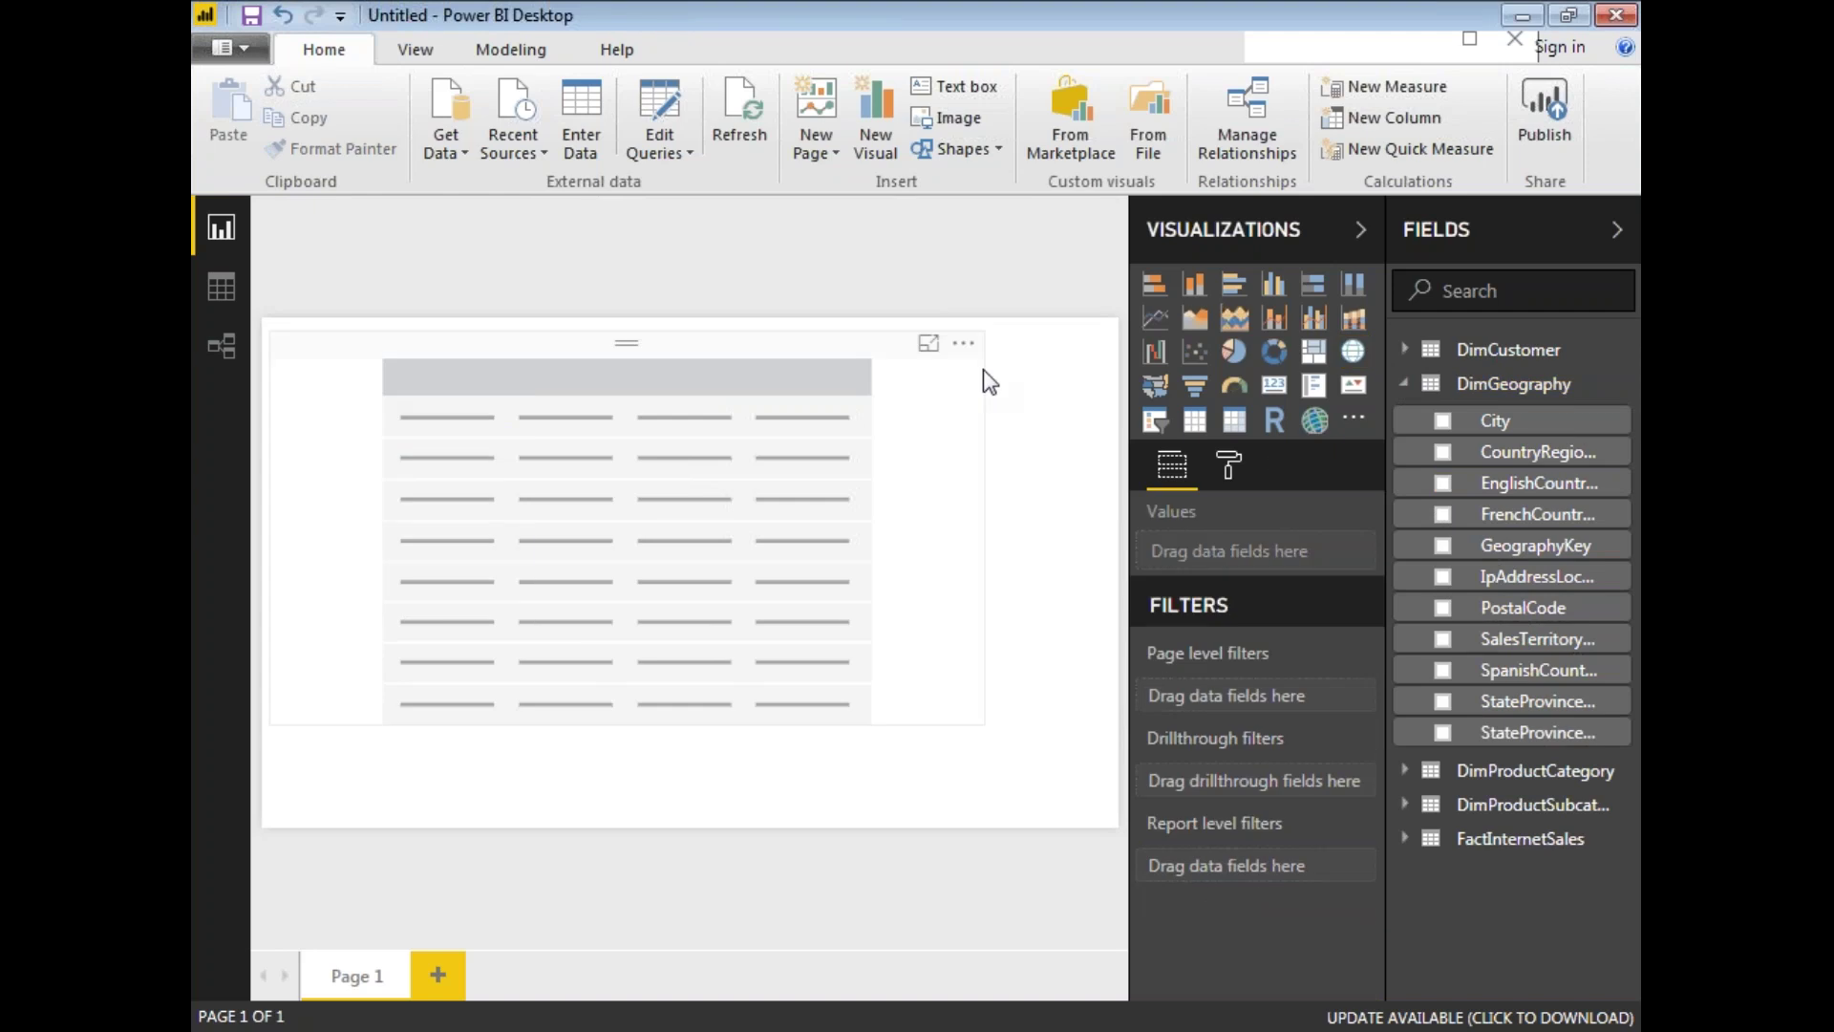
pyautogui.click(1194, 421)
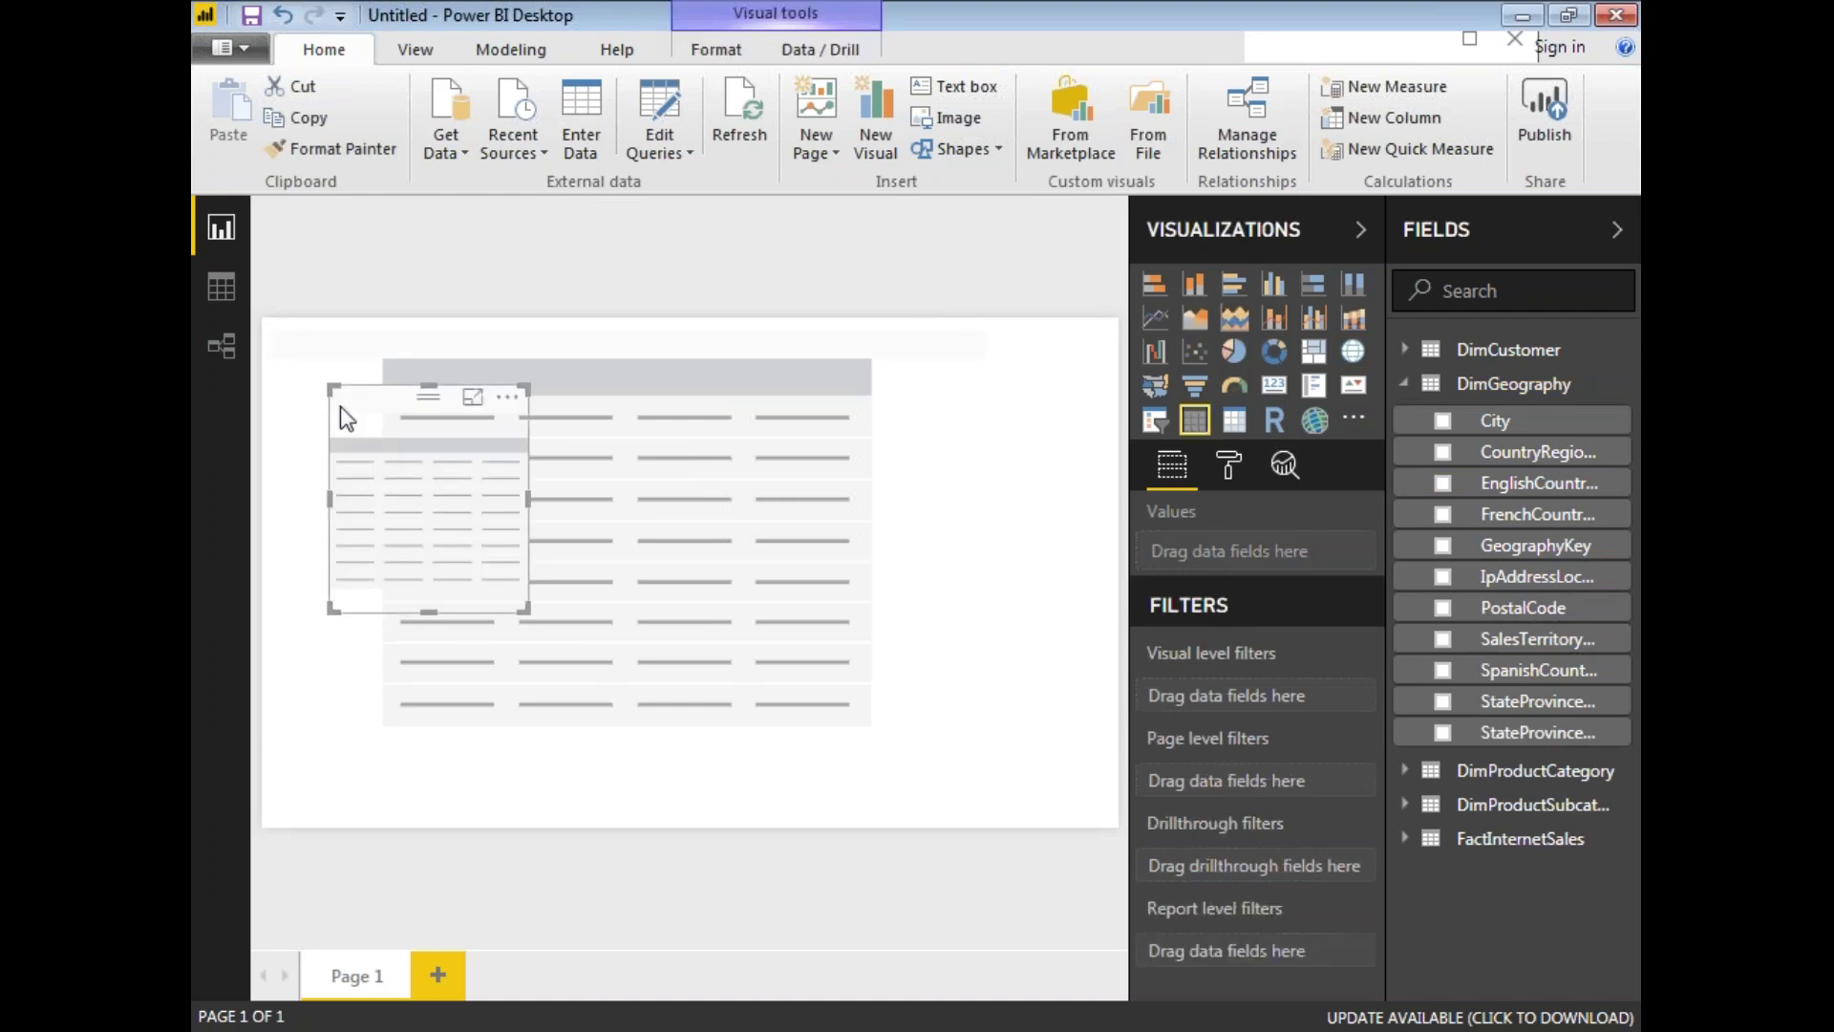
pyautogui.press('Delete')
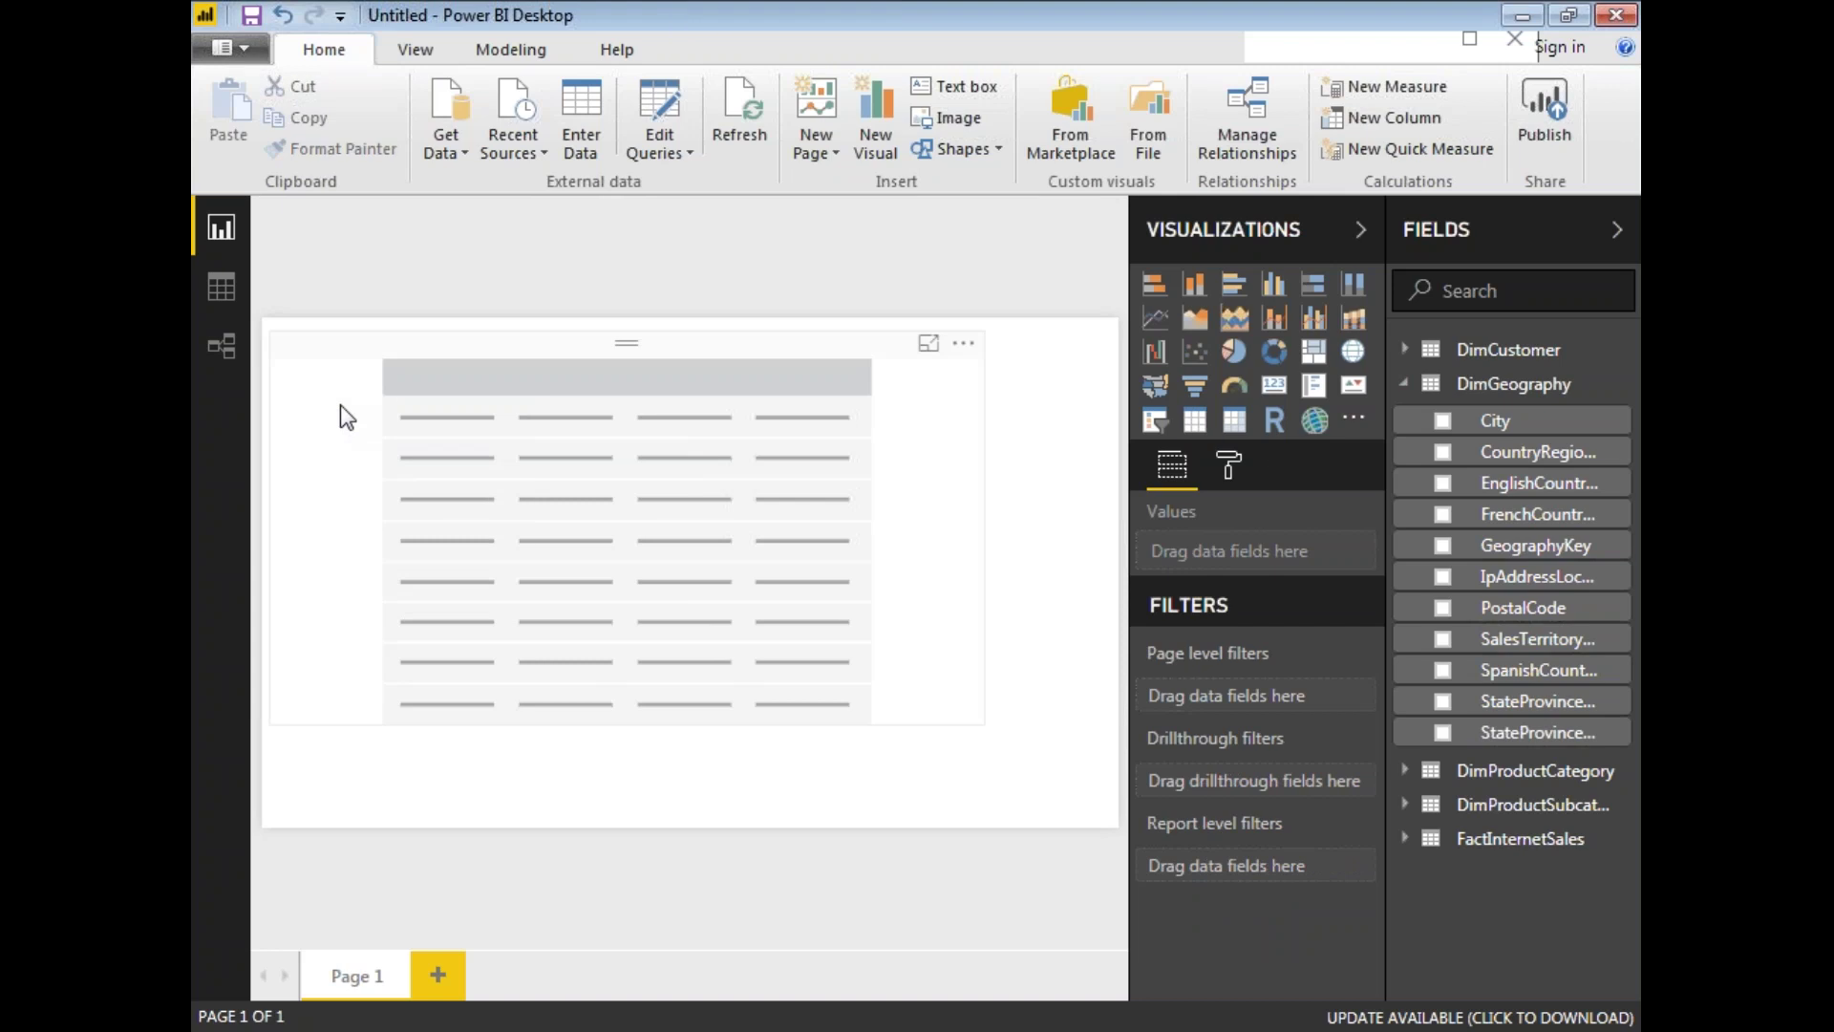
pyautogui.click(557, 413)
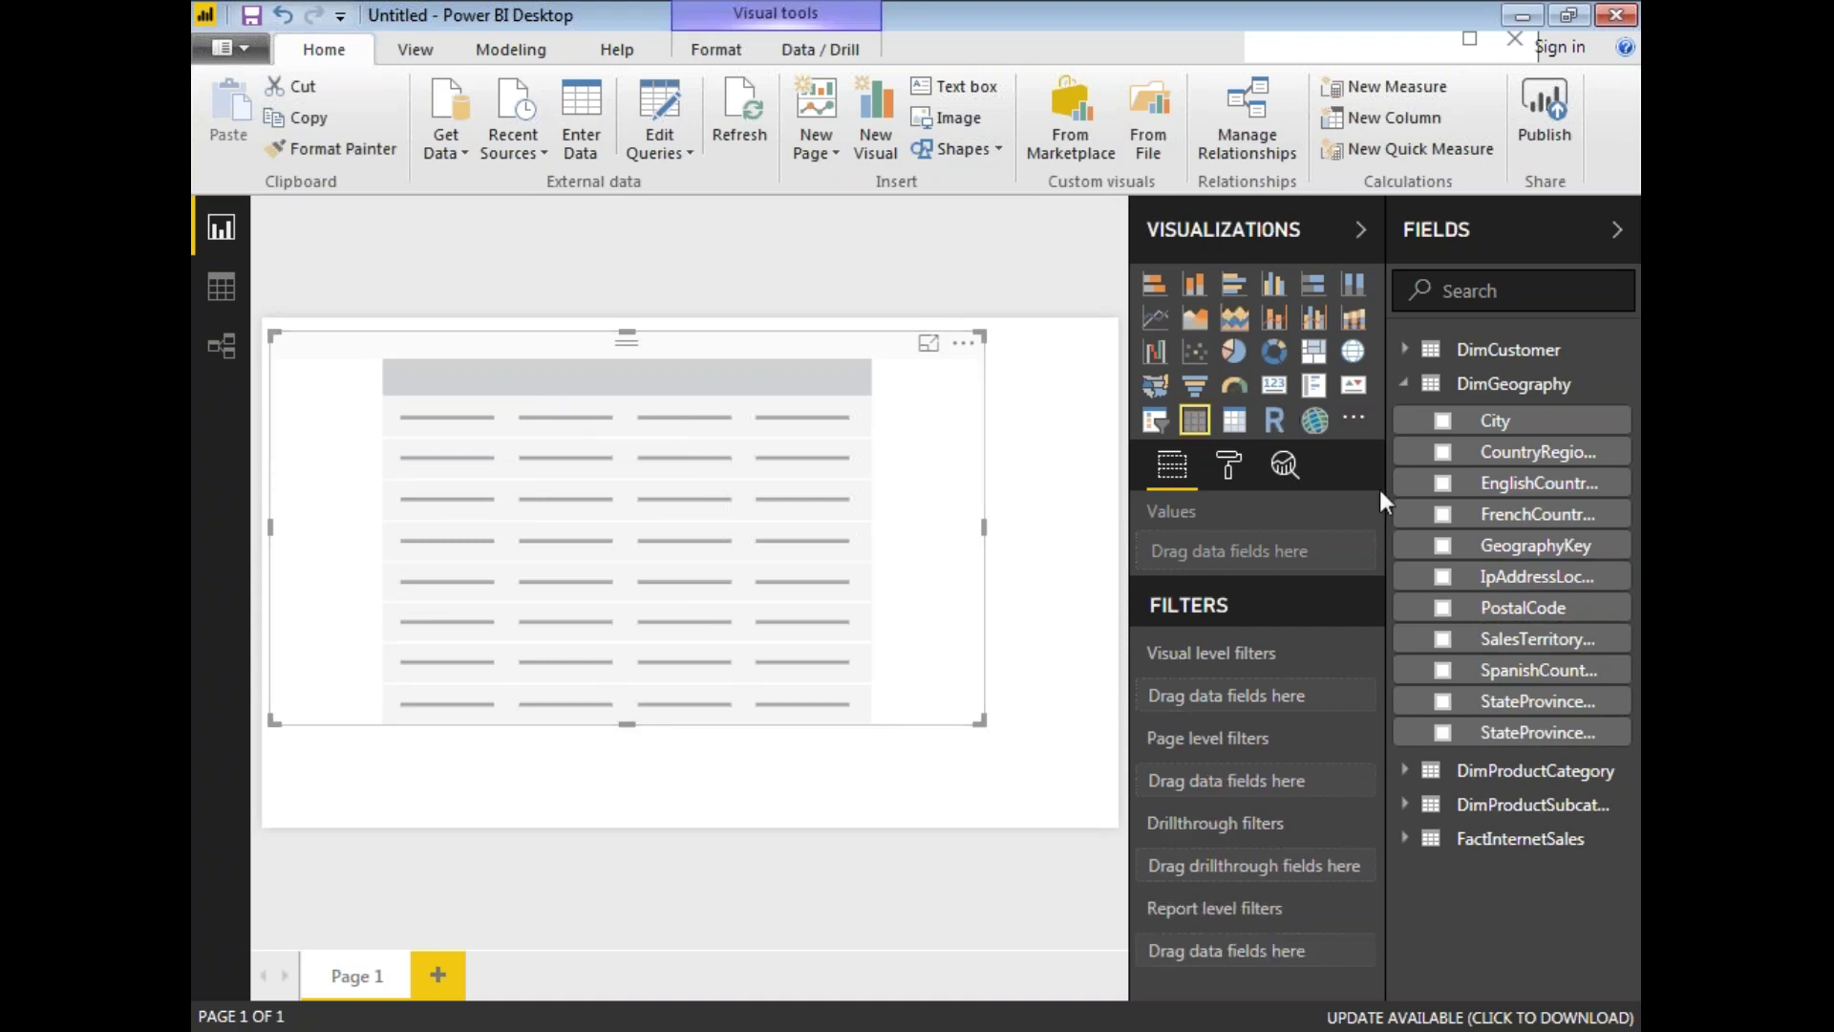
pyautogui.click(1442, 483)
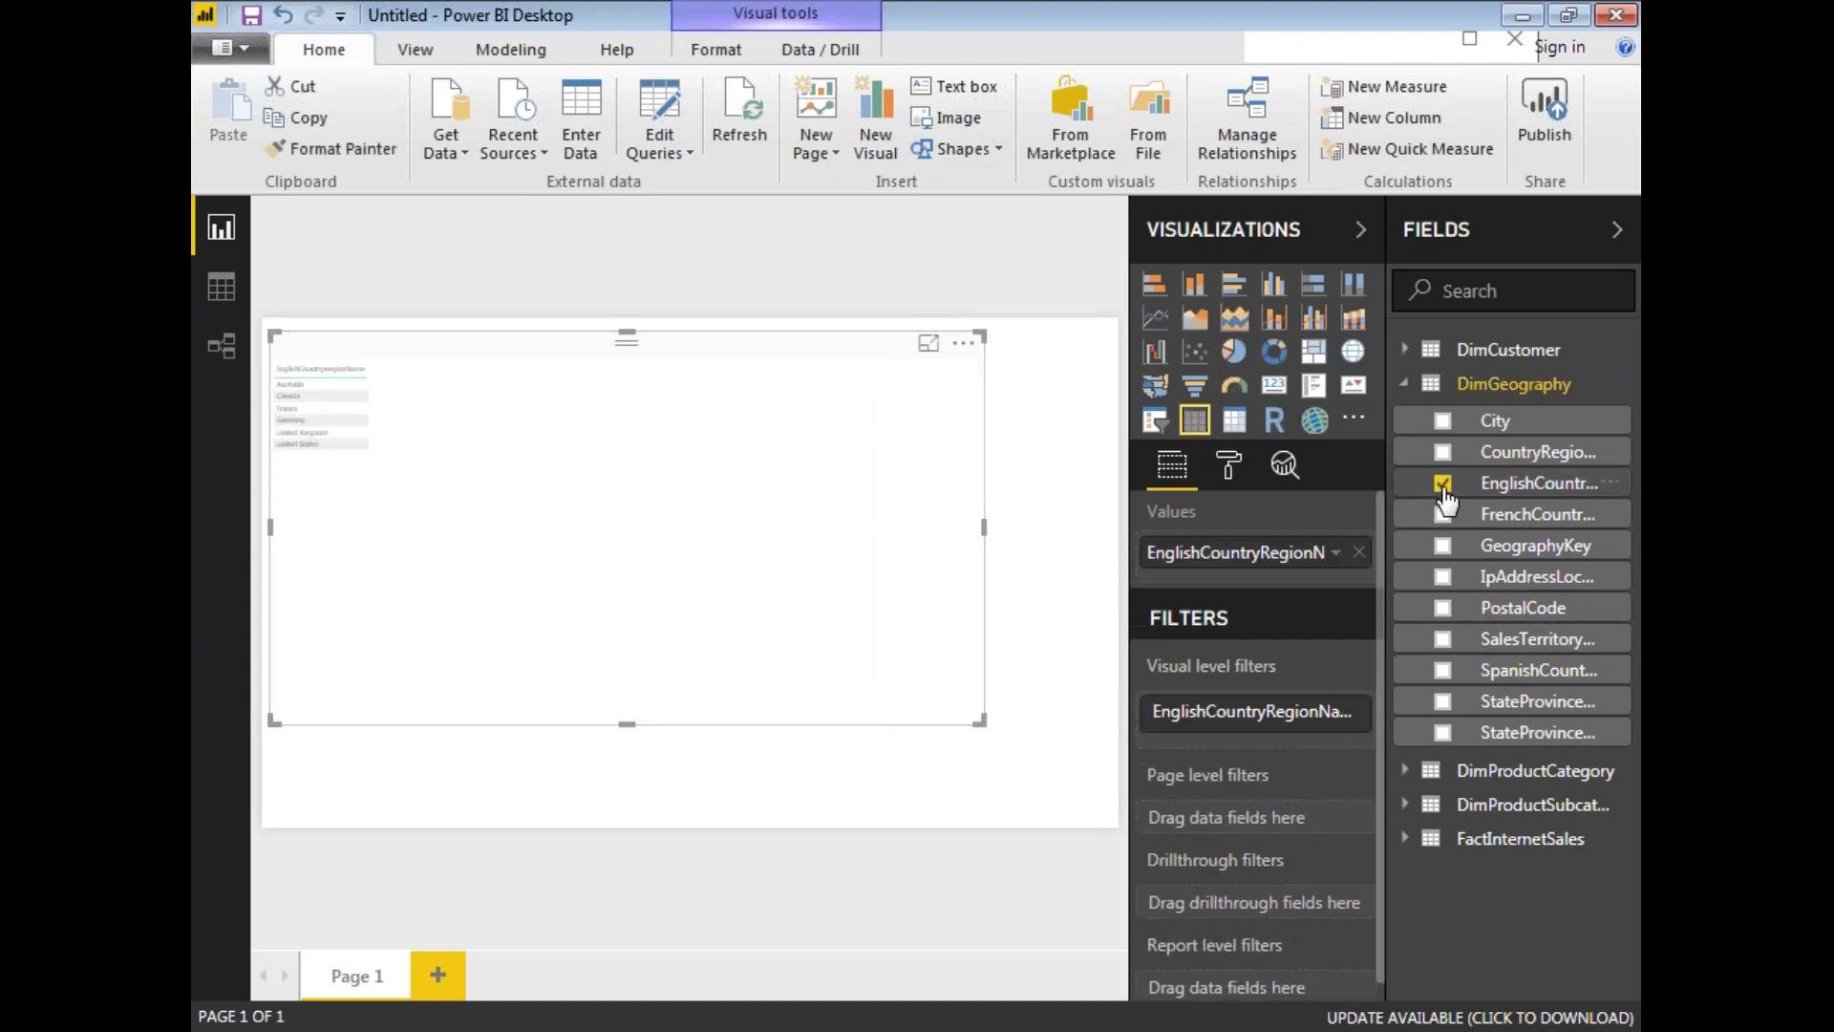
# Add FactInternetSales' TaxAmt and SalesAmount columns beside each country in the table
pyautogui.click(1410, 387)
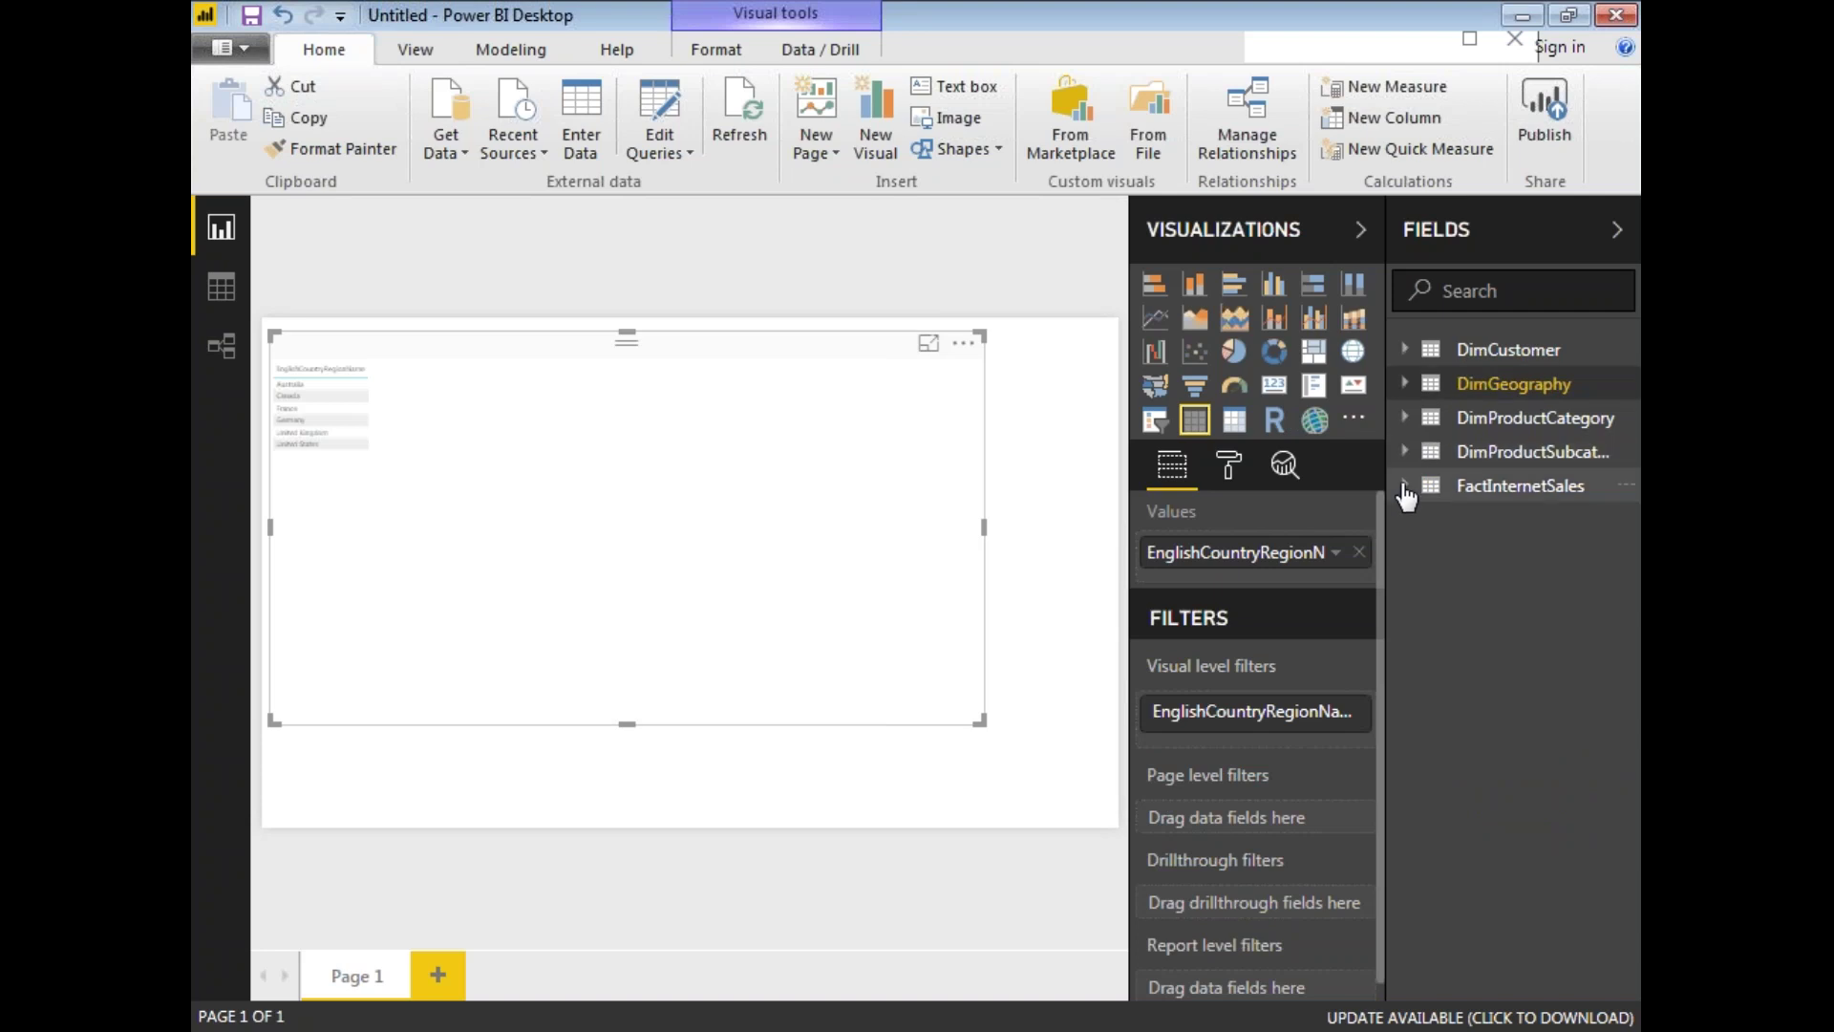
pyautogui.click(1404, 486)
pyautogui.moveTo(1634, 522); pyautogui.dragTo(1634, 748)
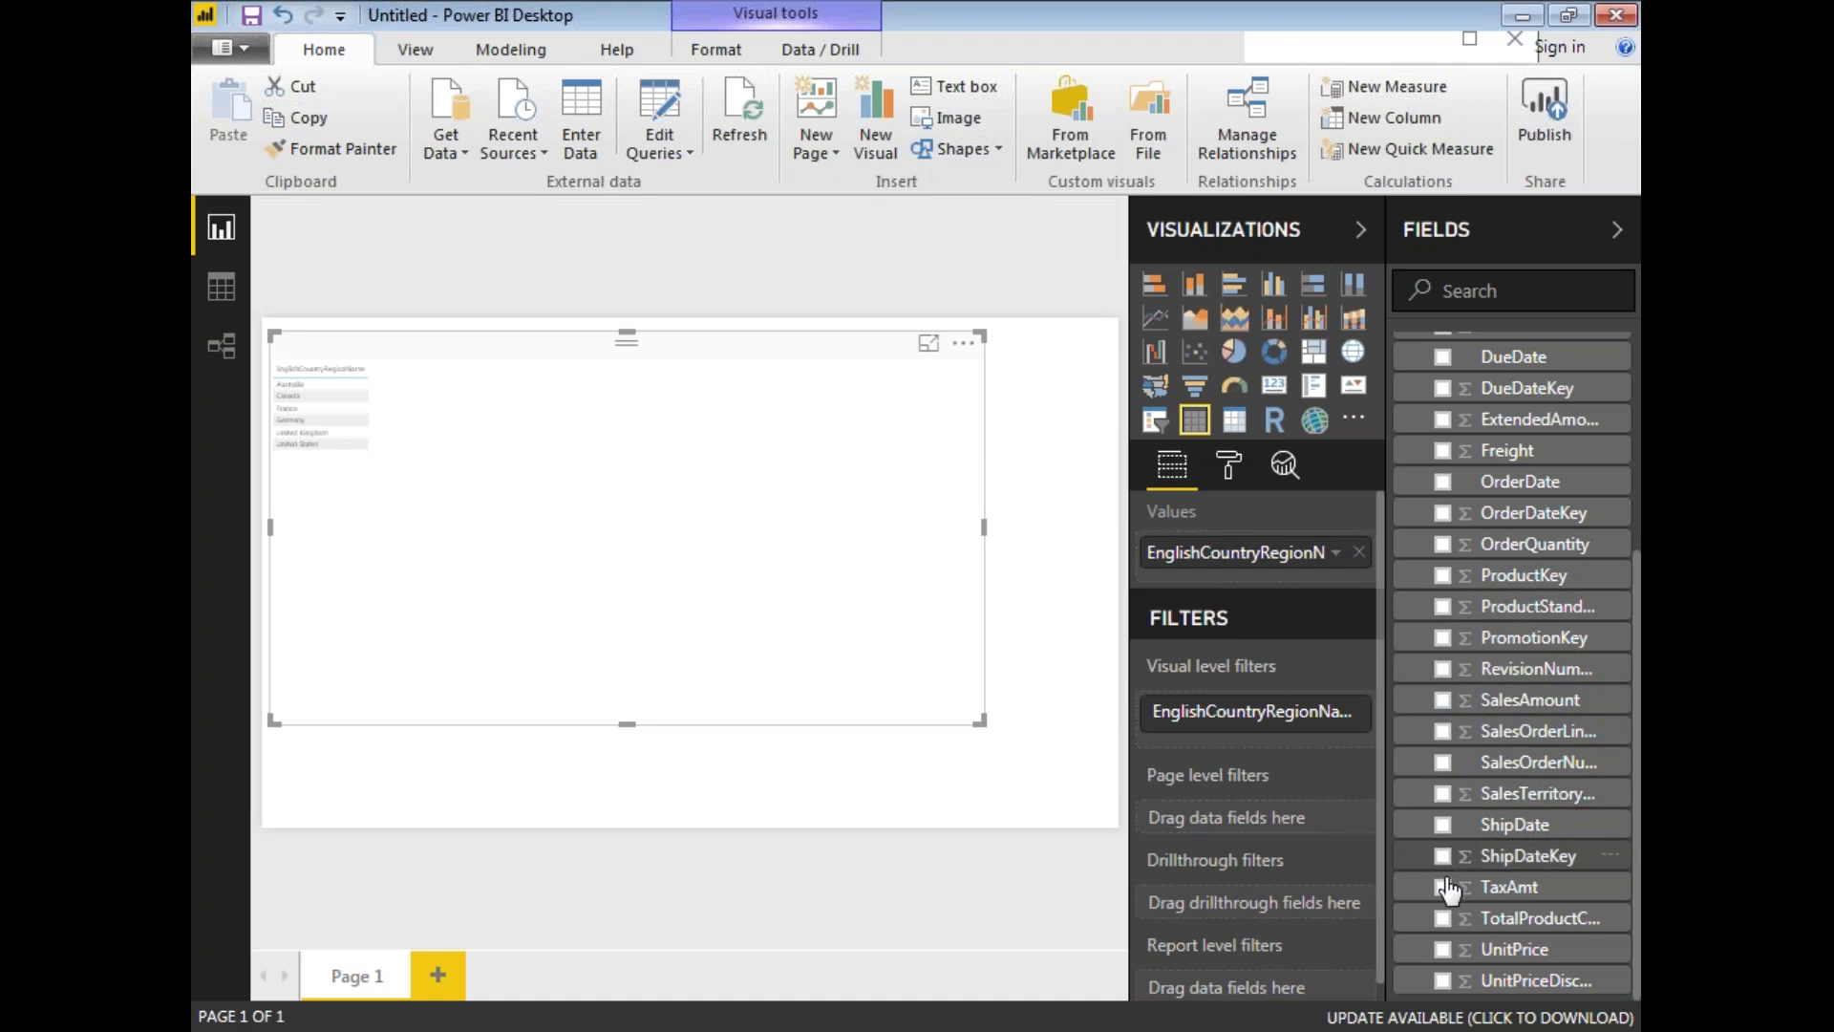
pyautogui.click(1443, 702)
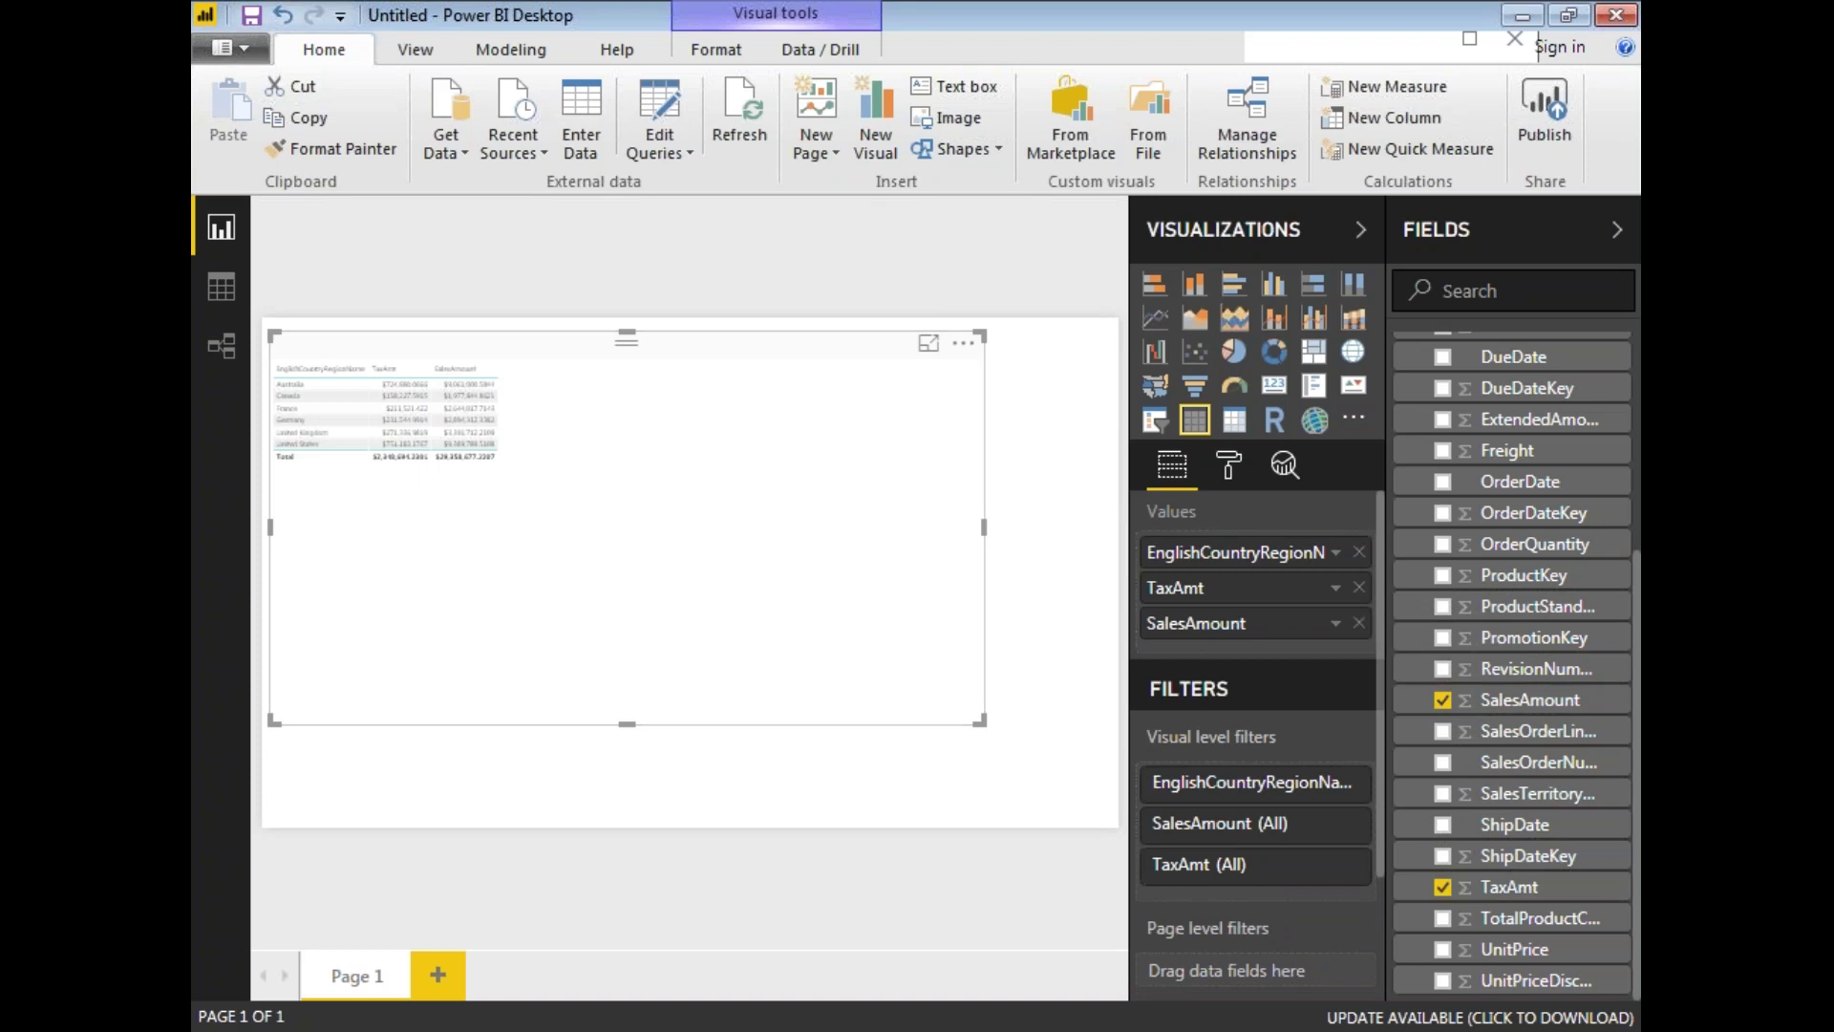
pyautogui.click(1230, 466)
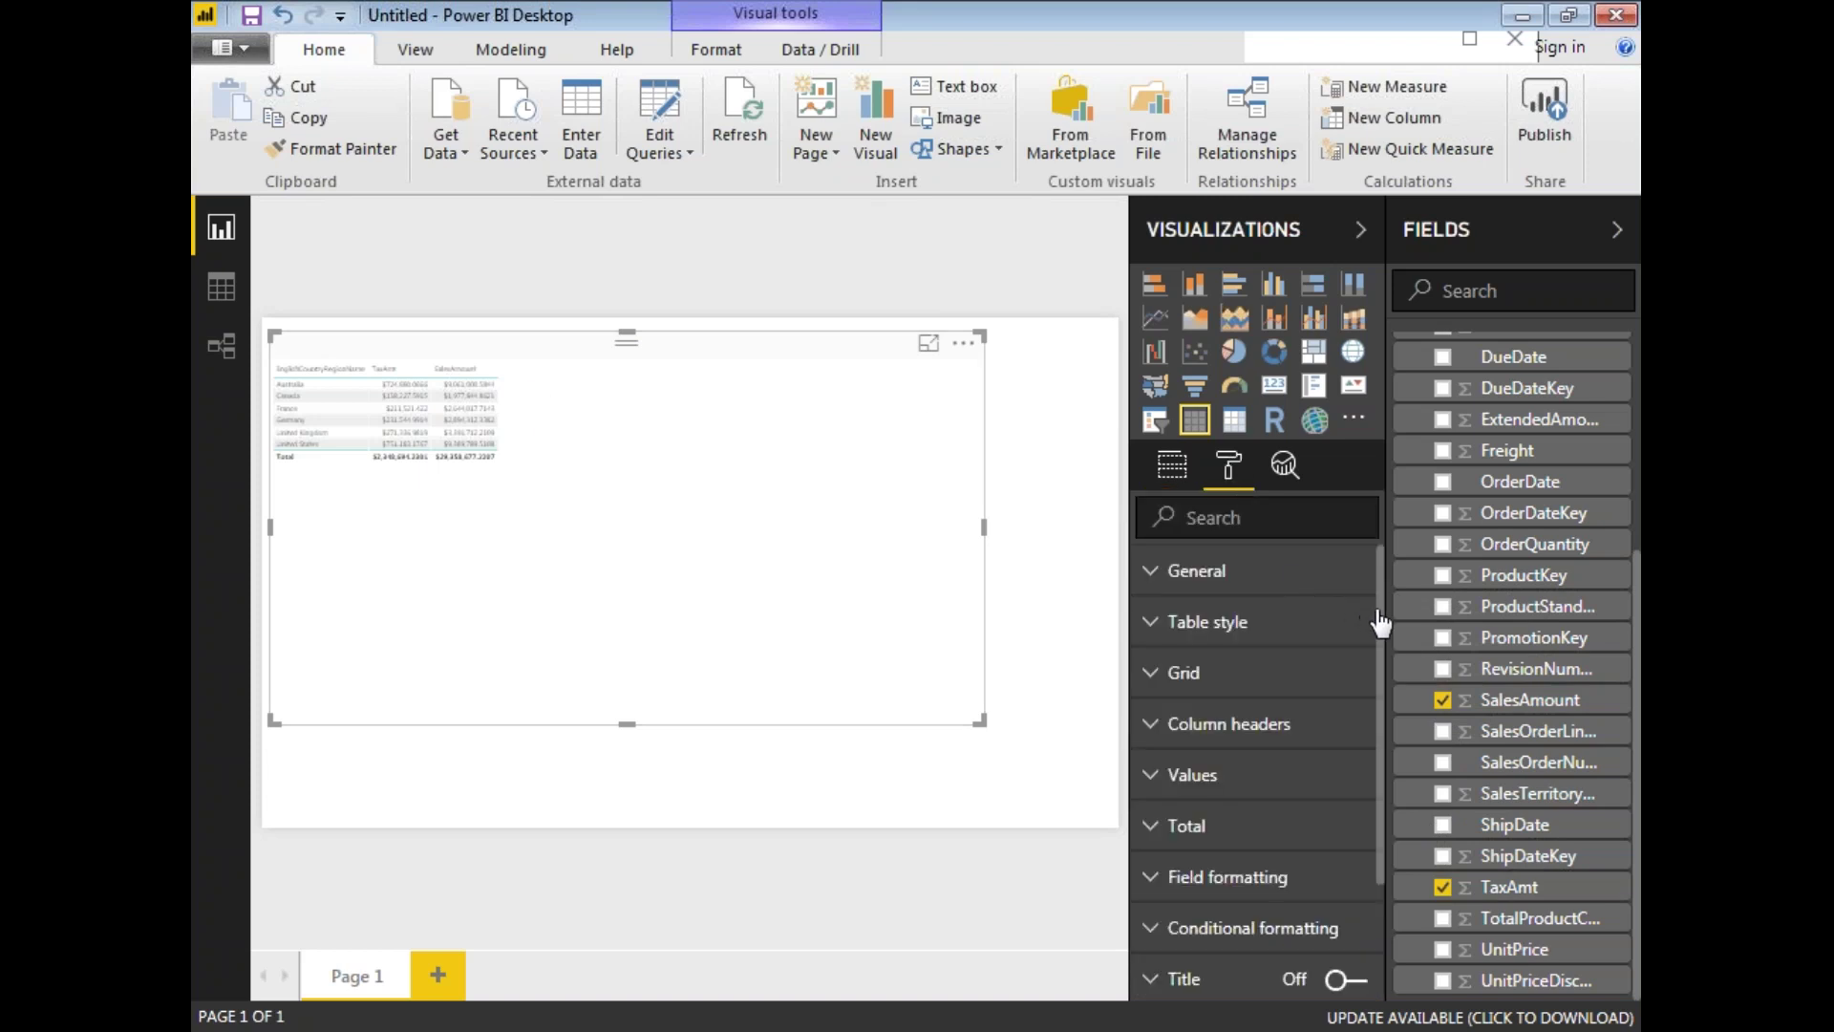
# Enlarge the table's column header text in its format settings
pyautogui.click(1152, 728)
pyautogui.scroll(-4, 1380, 779)
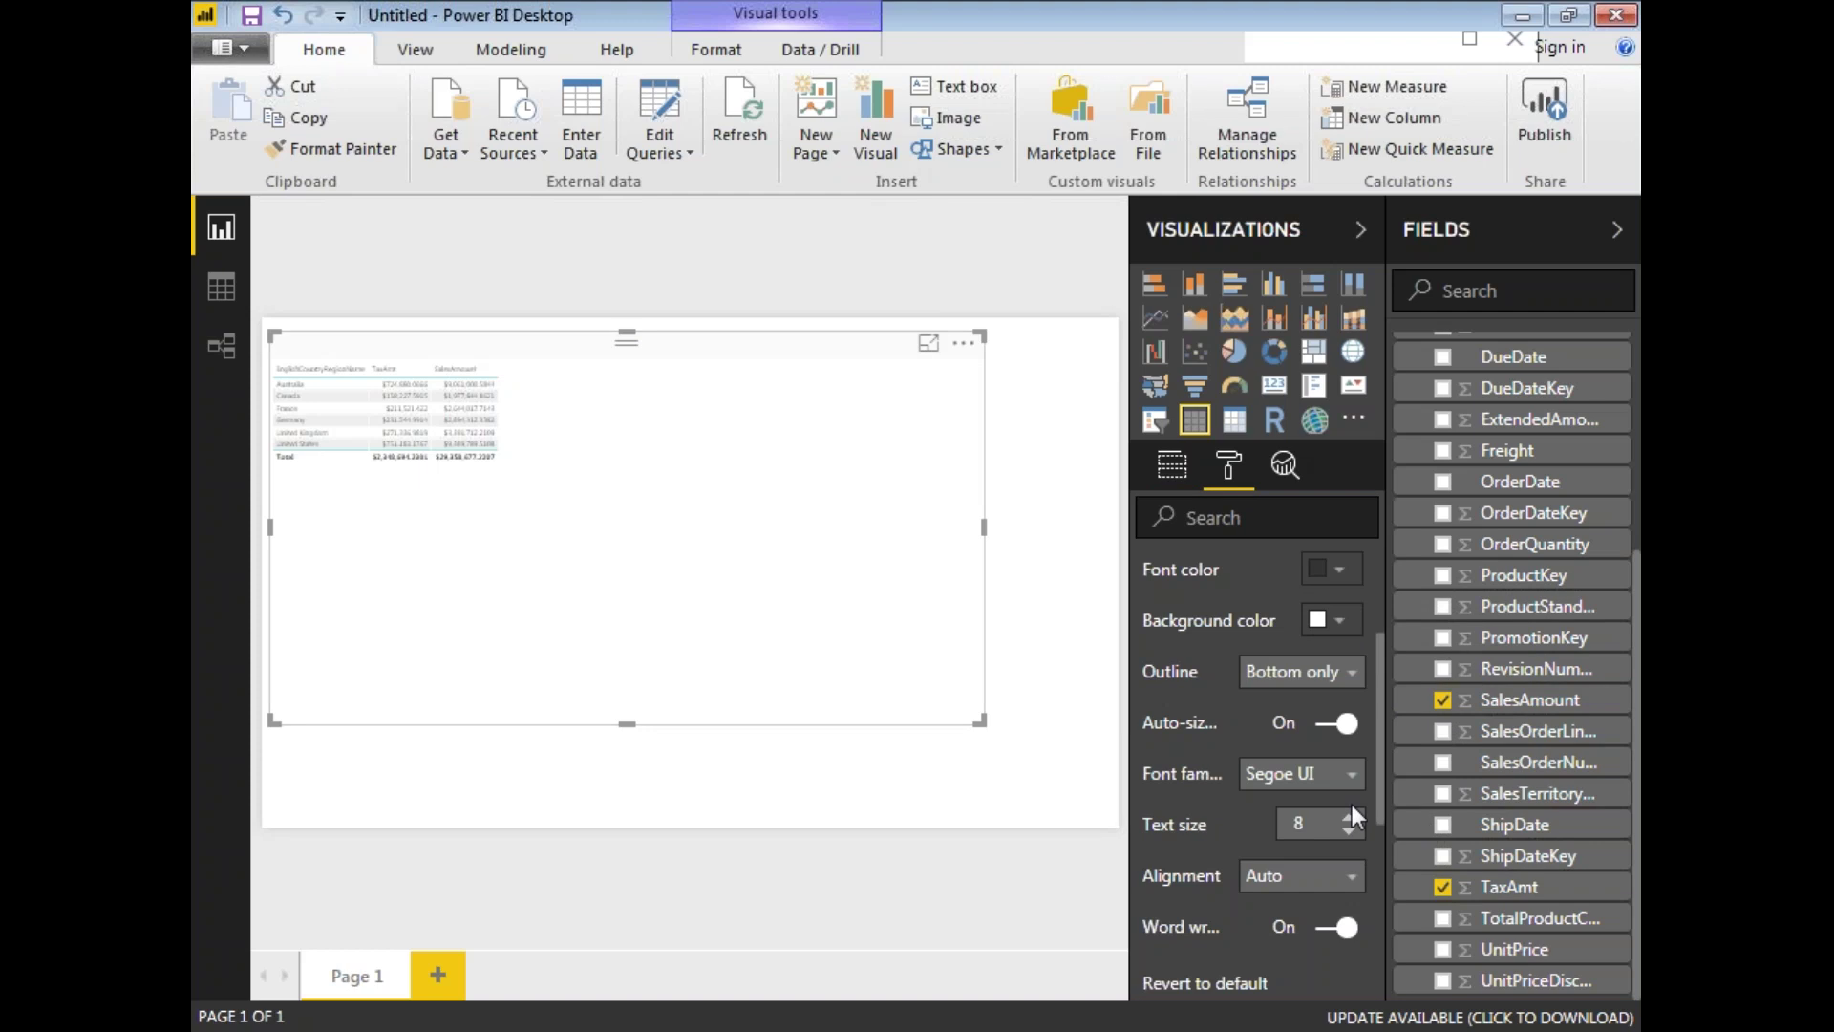
pyautogui.click(1348, 815)
pyautogui.click(1349, 815)
pyautogui.click(1349, 815)
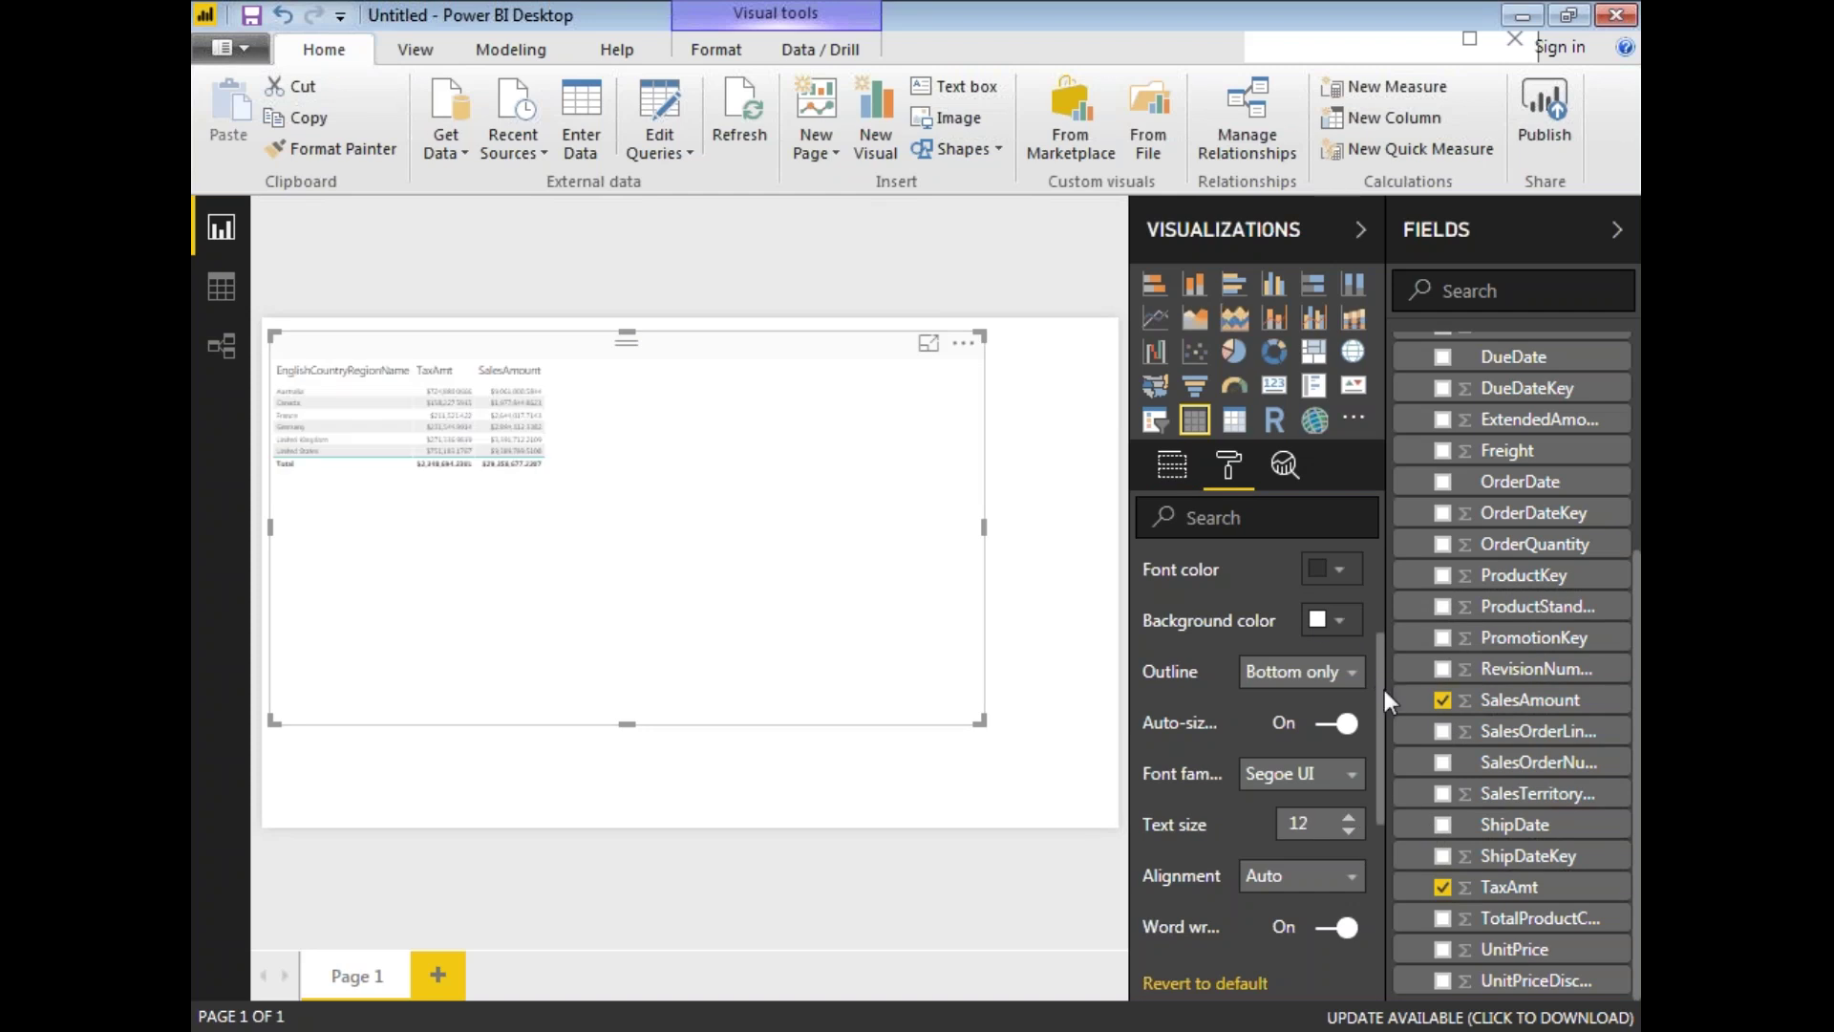
pyautogui.moveTo(1384, 691); pyautogui.dragTo(1383, 640)
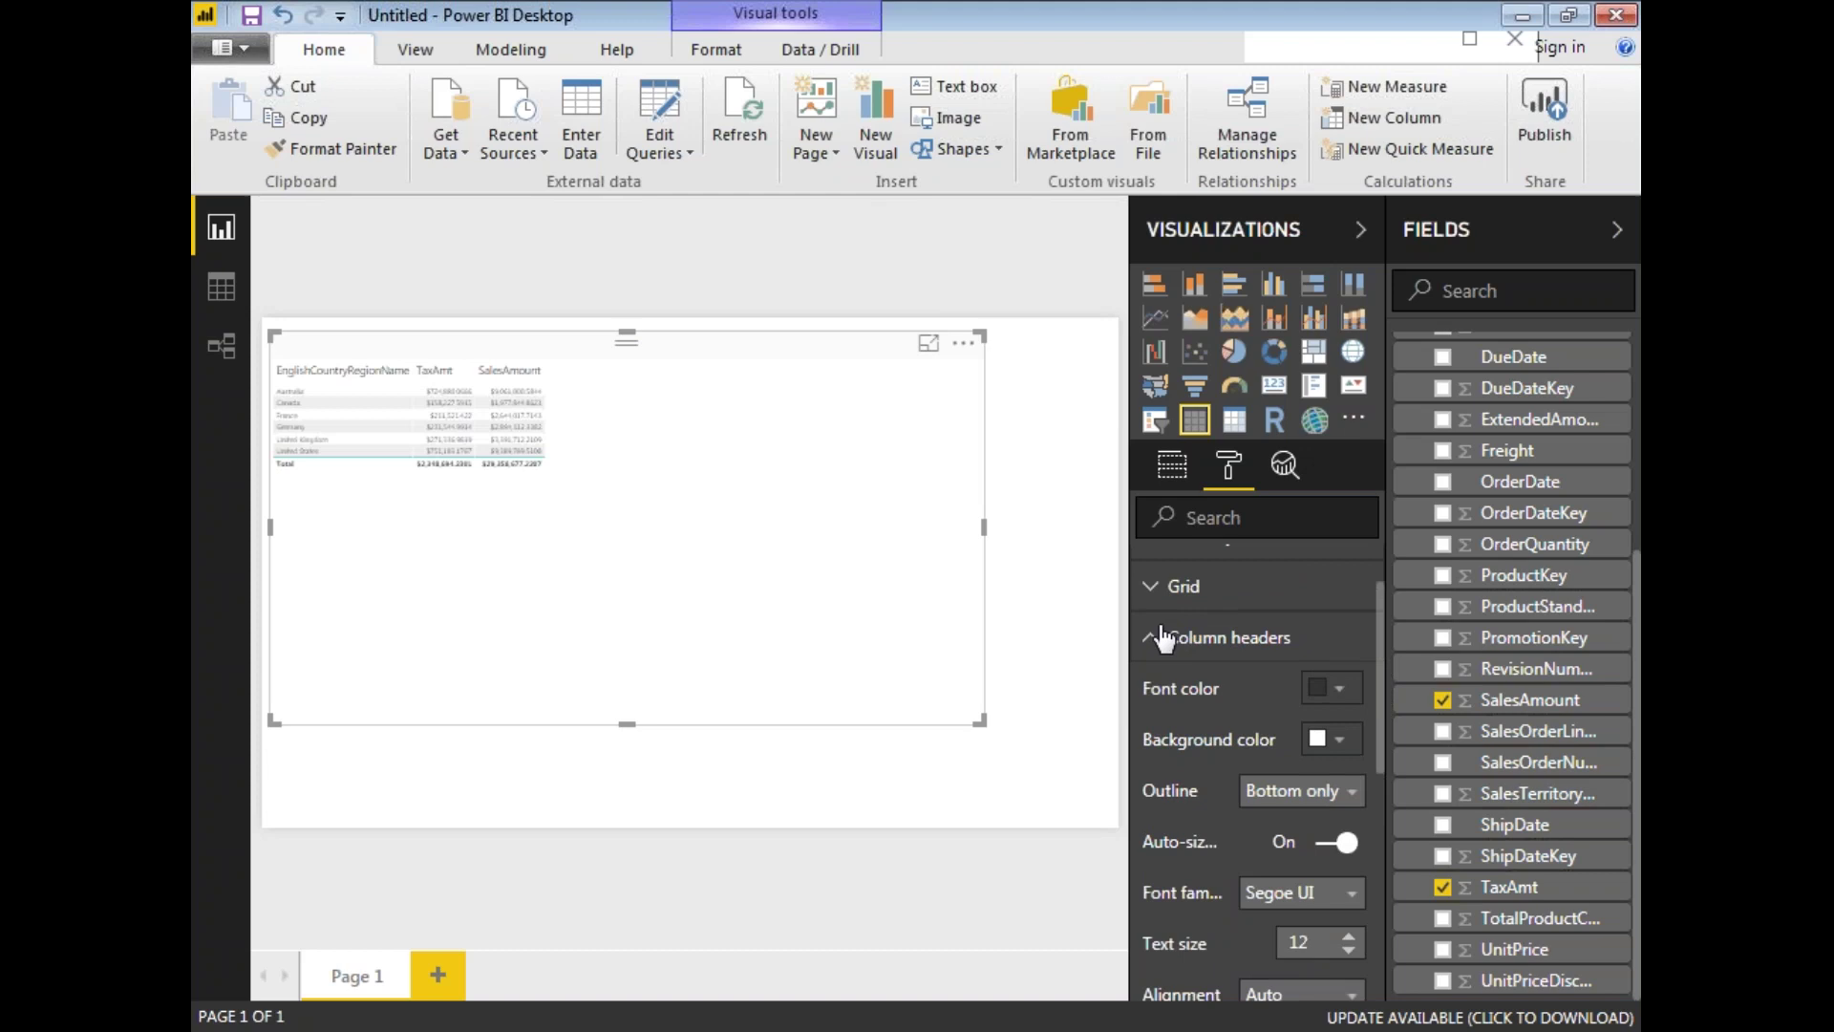
pyautogui.click(1154, 640)
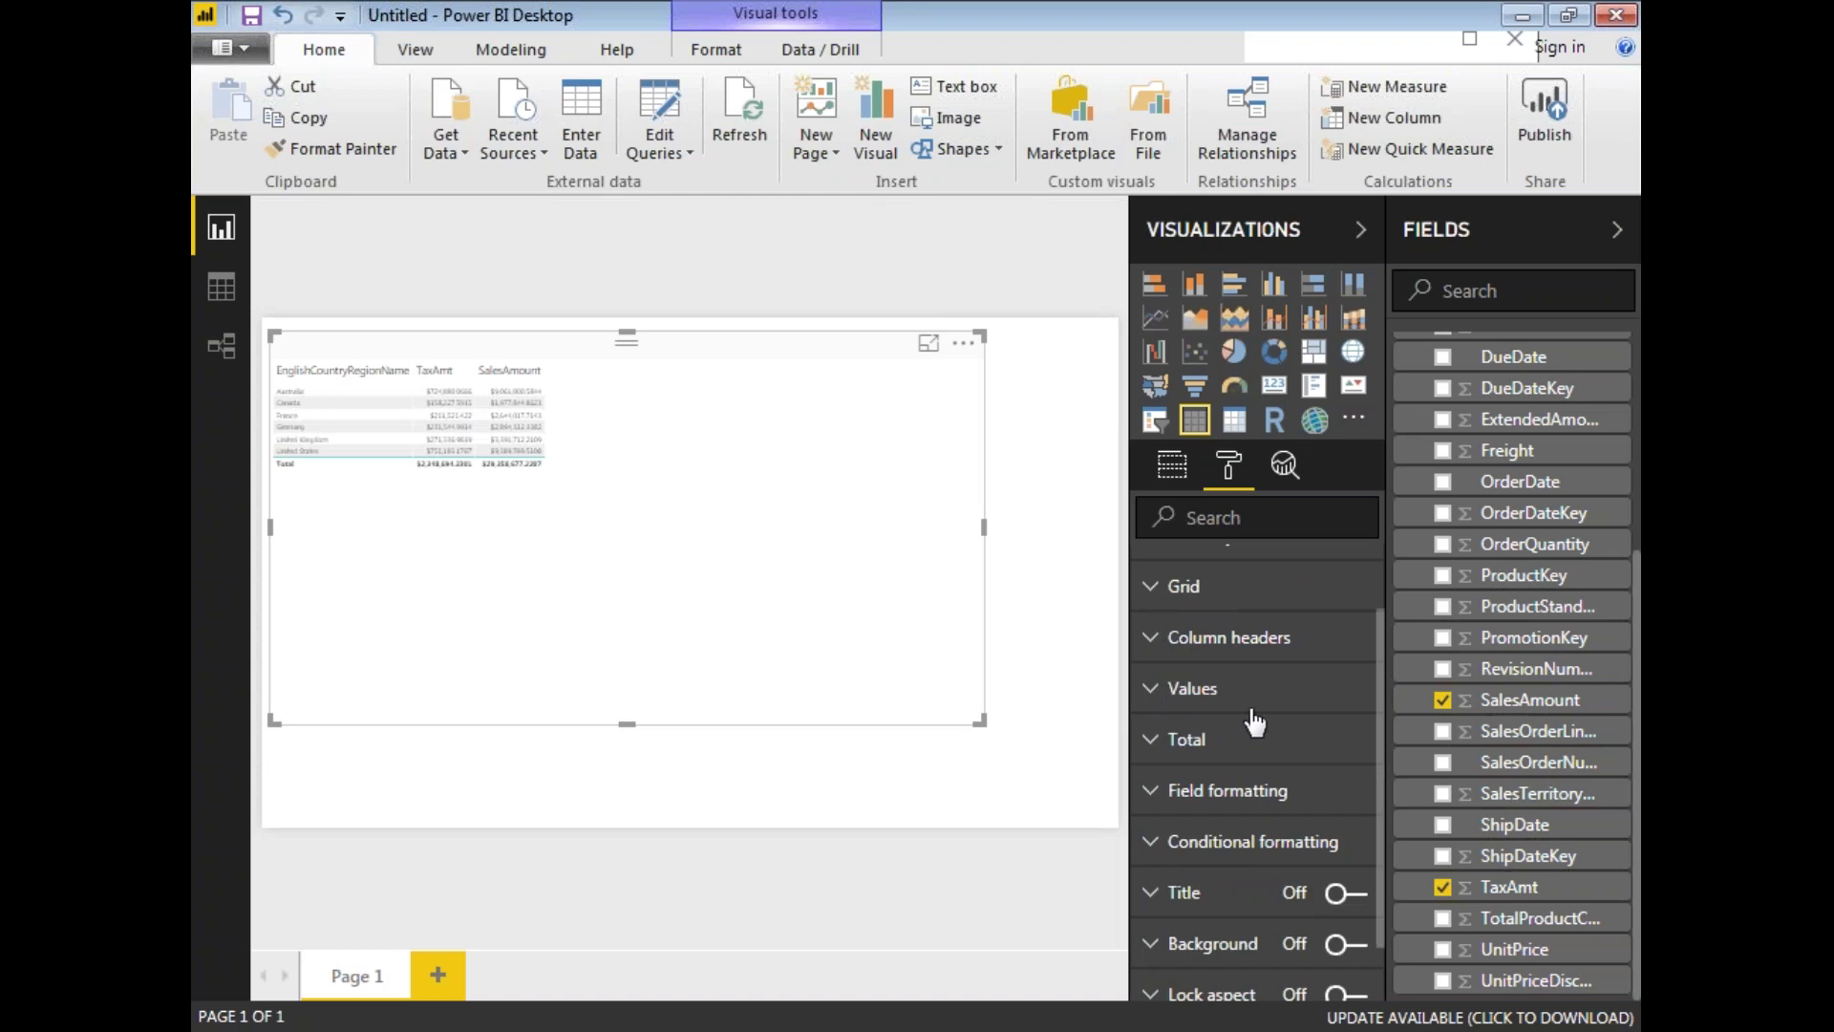
# Raise the table values' text size to 13 and collapse the Visualizations pane
pyautogui.click(1340, 690)
pyautogui.moveTo(1381, 697); pyautogui.dragTo(1389, 814)
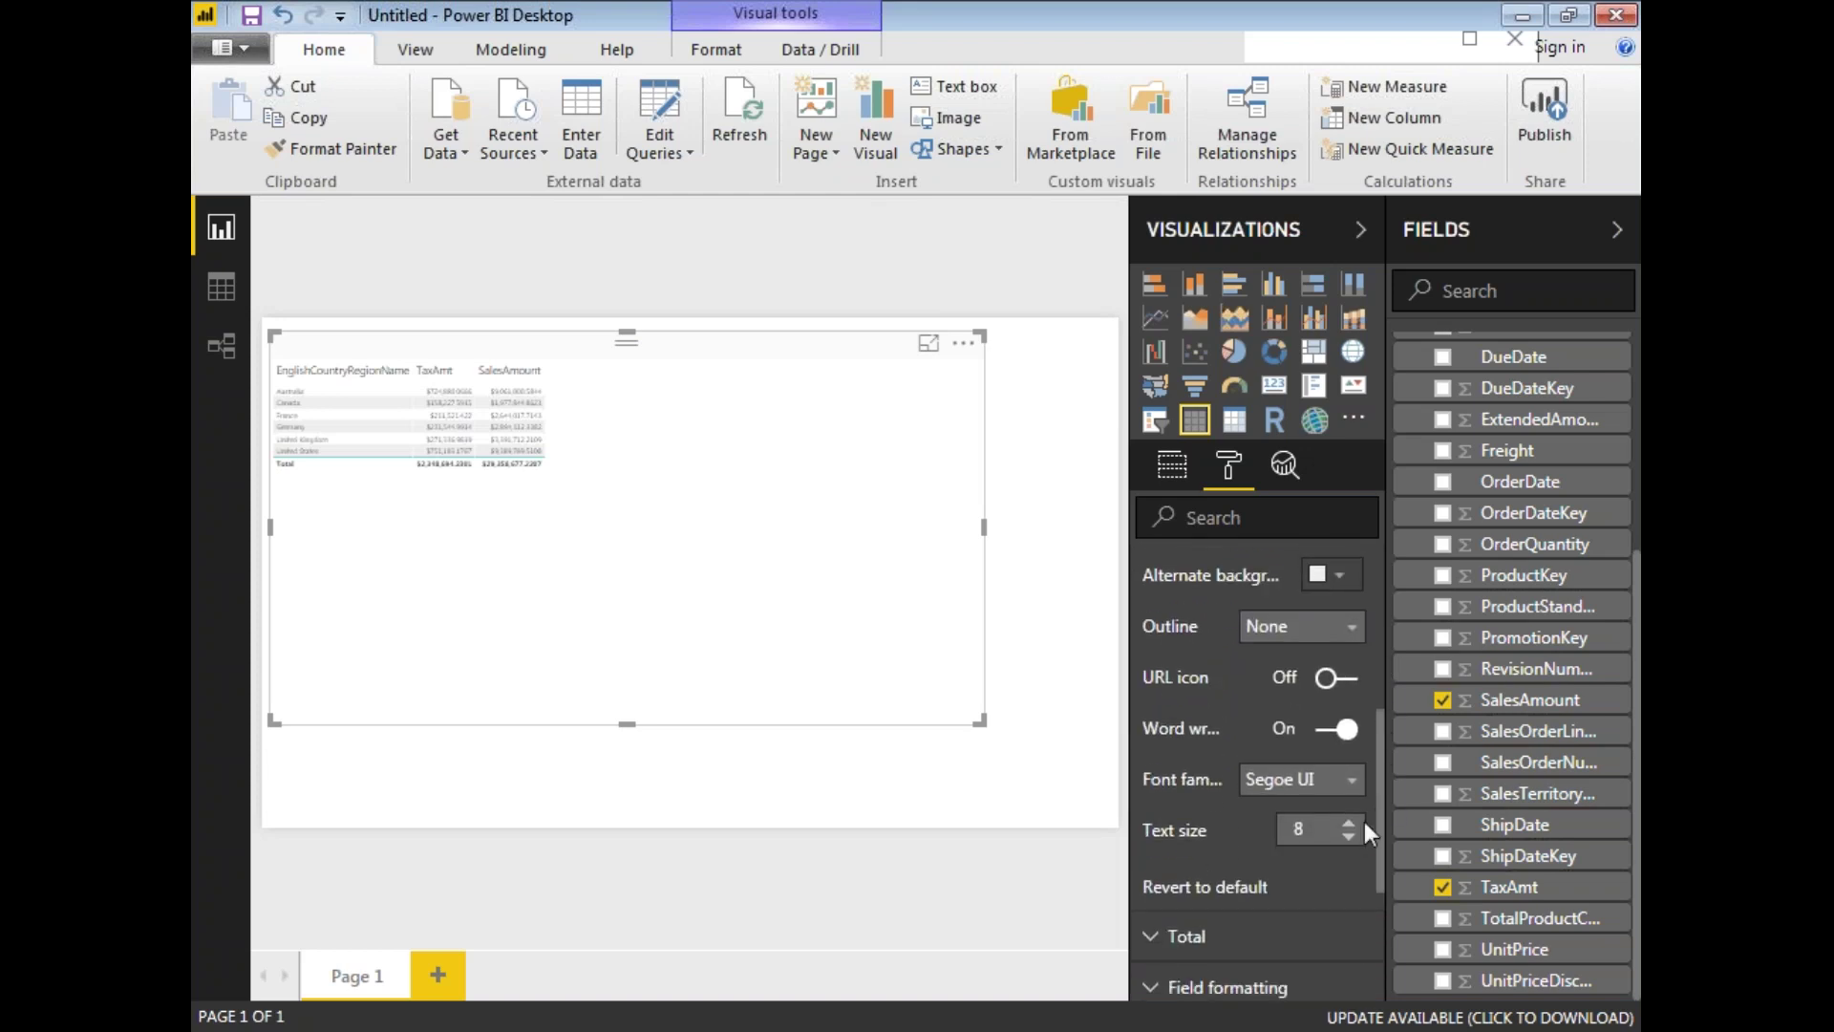
pyautogui.click(1349, 821)
pyautogui.click(1349, 822)
pyautogui.click(1349, 821)
pyautogui.click(1349, 821)
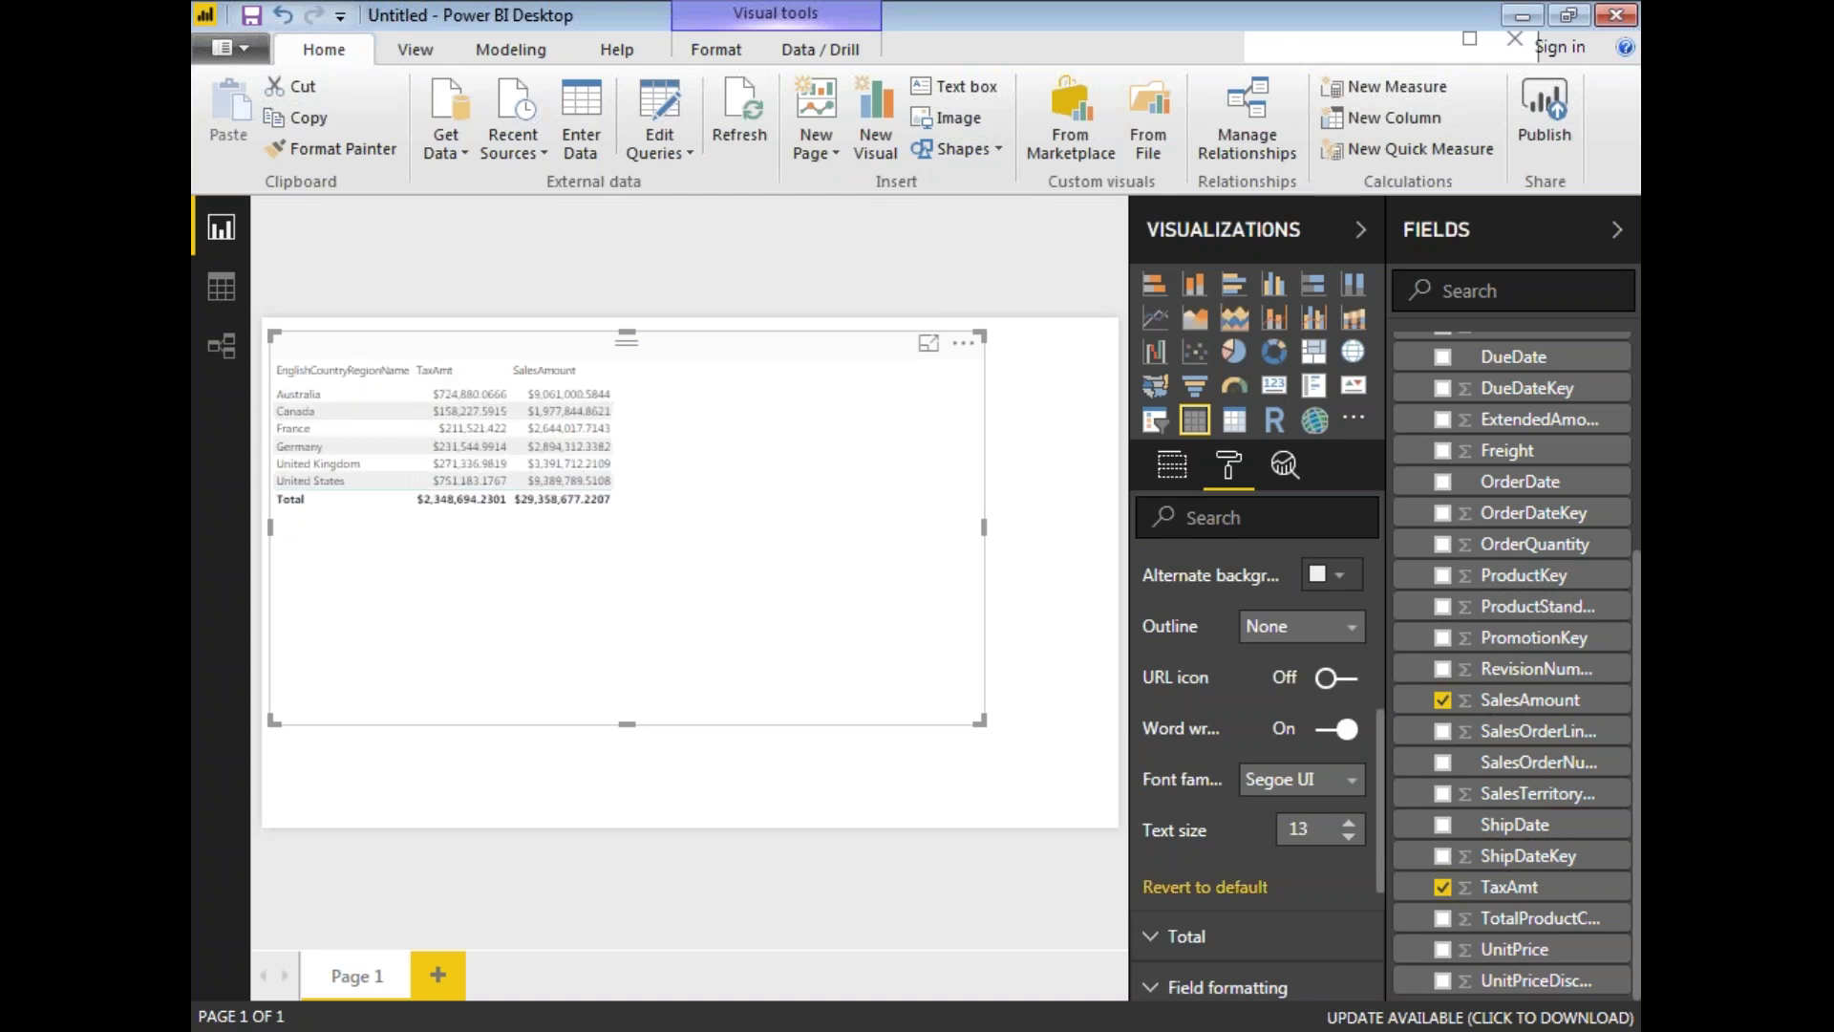
pyautogui.click(1044, 604)
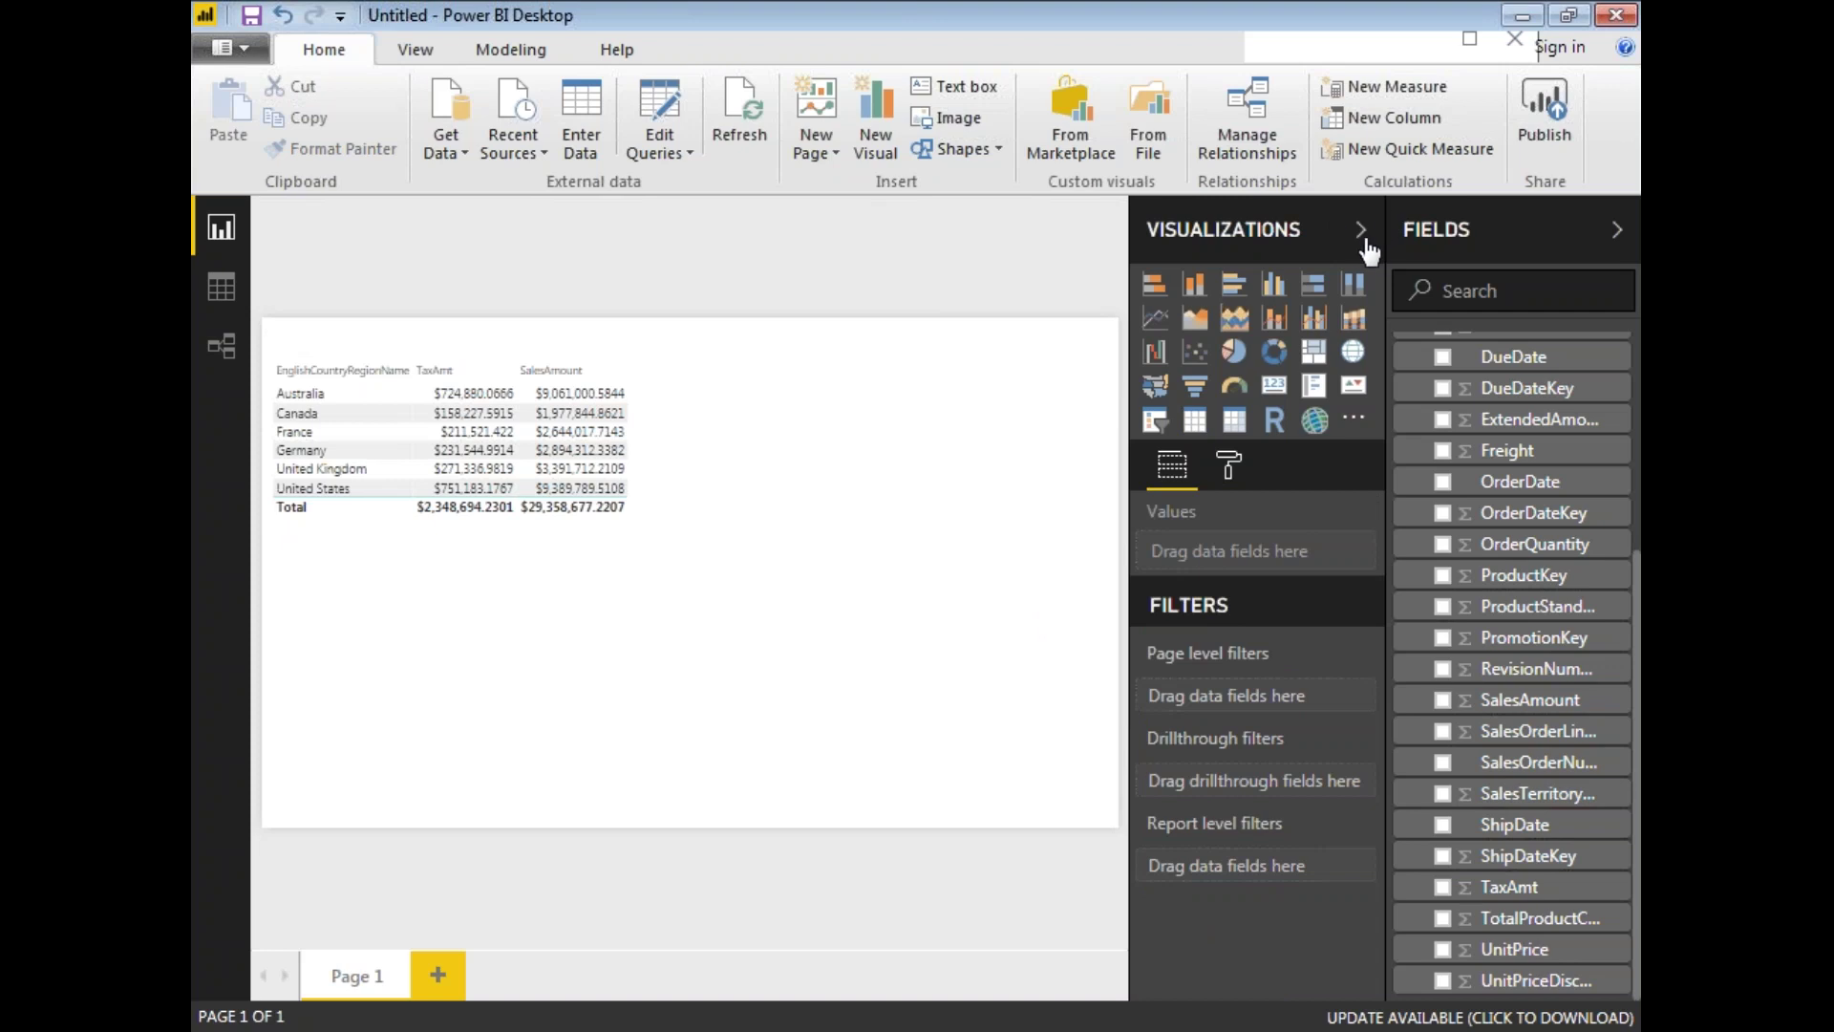
pyautogui.click(1361, 232)
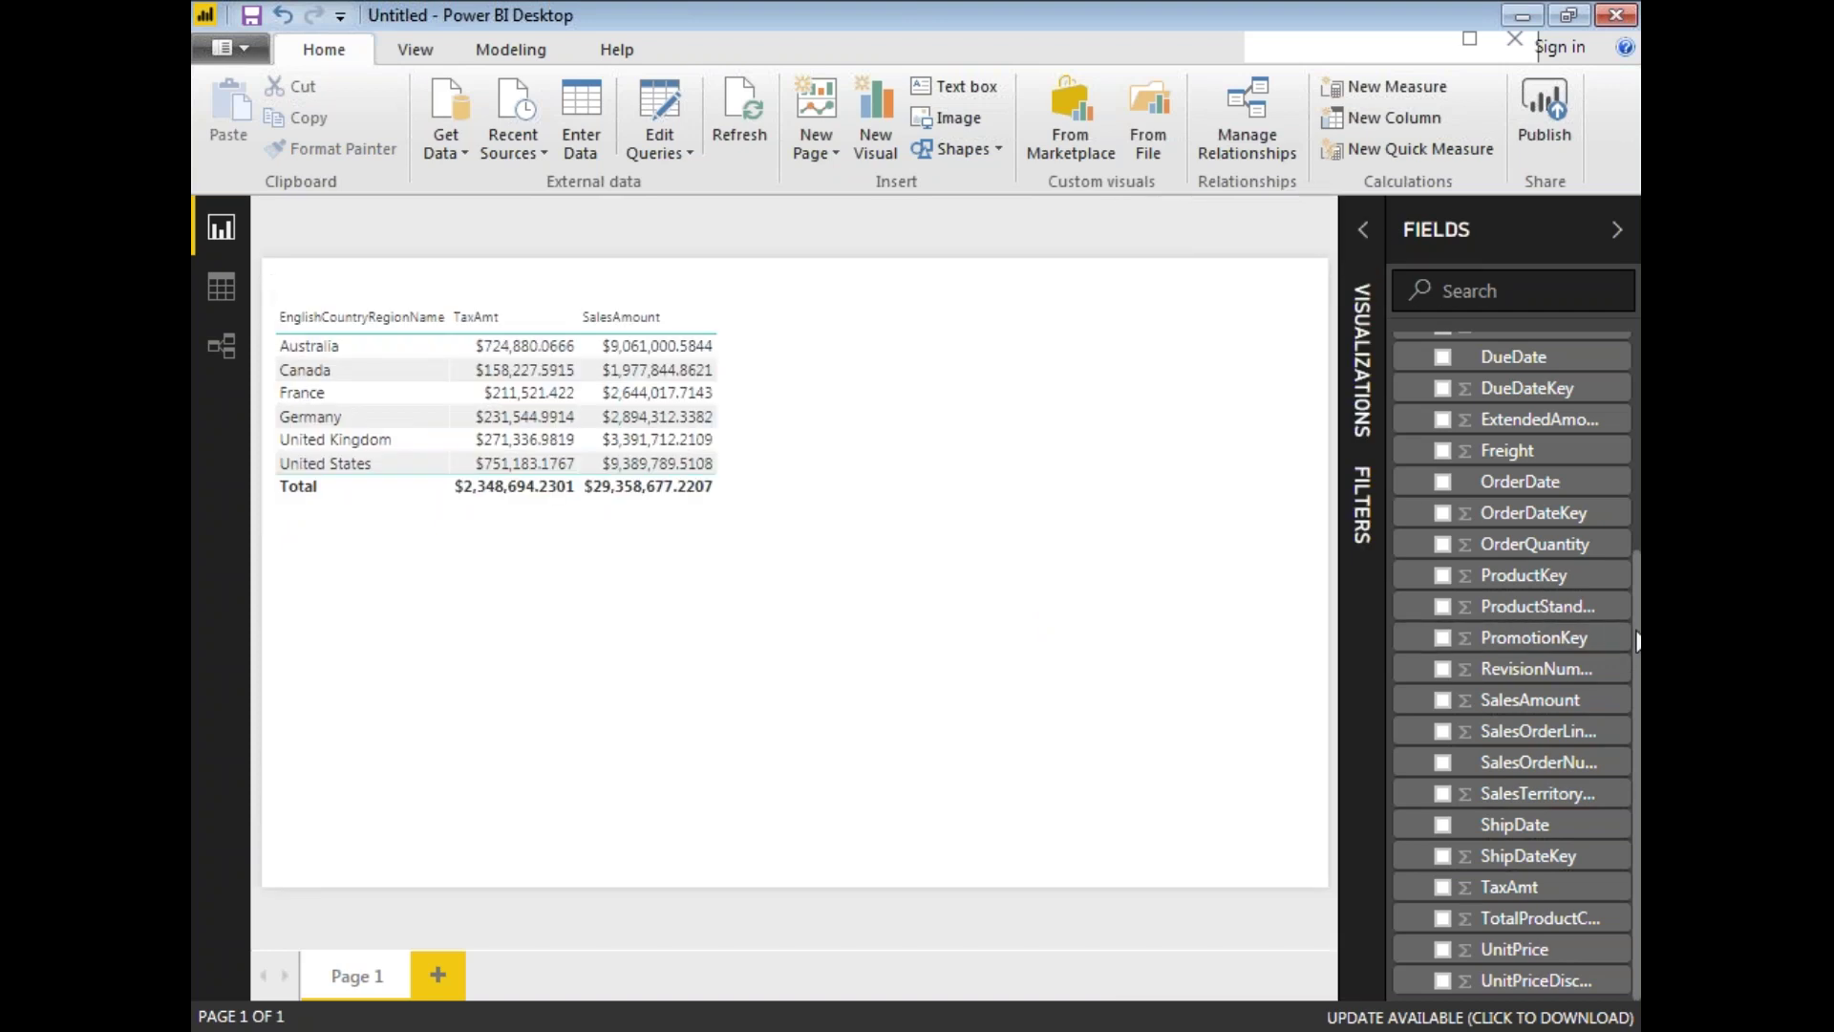
# Collapse FactInternetSales, expand DimGeography, and create a new measure in DimGeography
pyautogui.moveTo(1634, 640); pyautogui.dragTo(1637, 384)
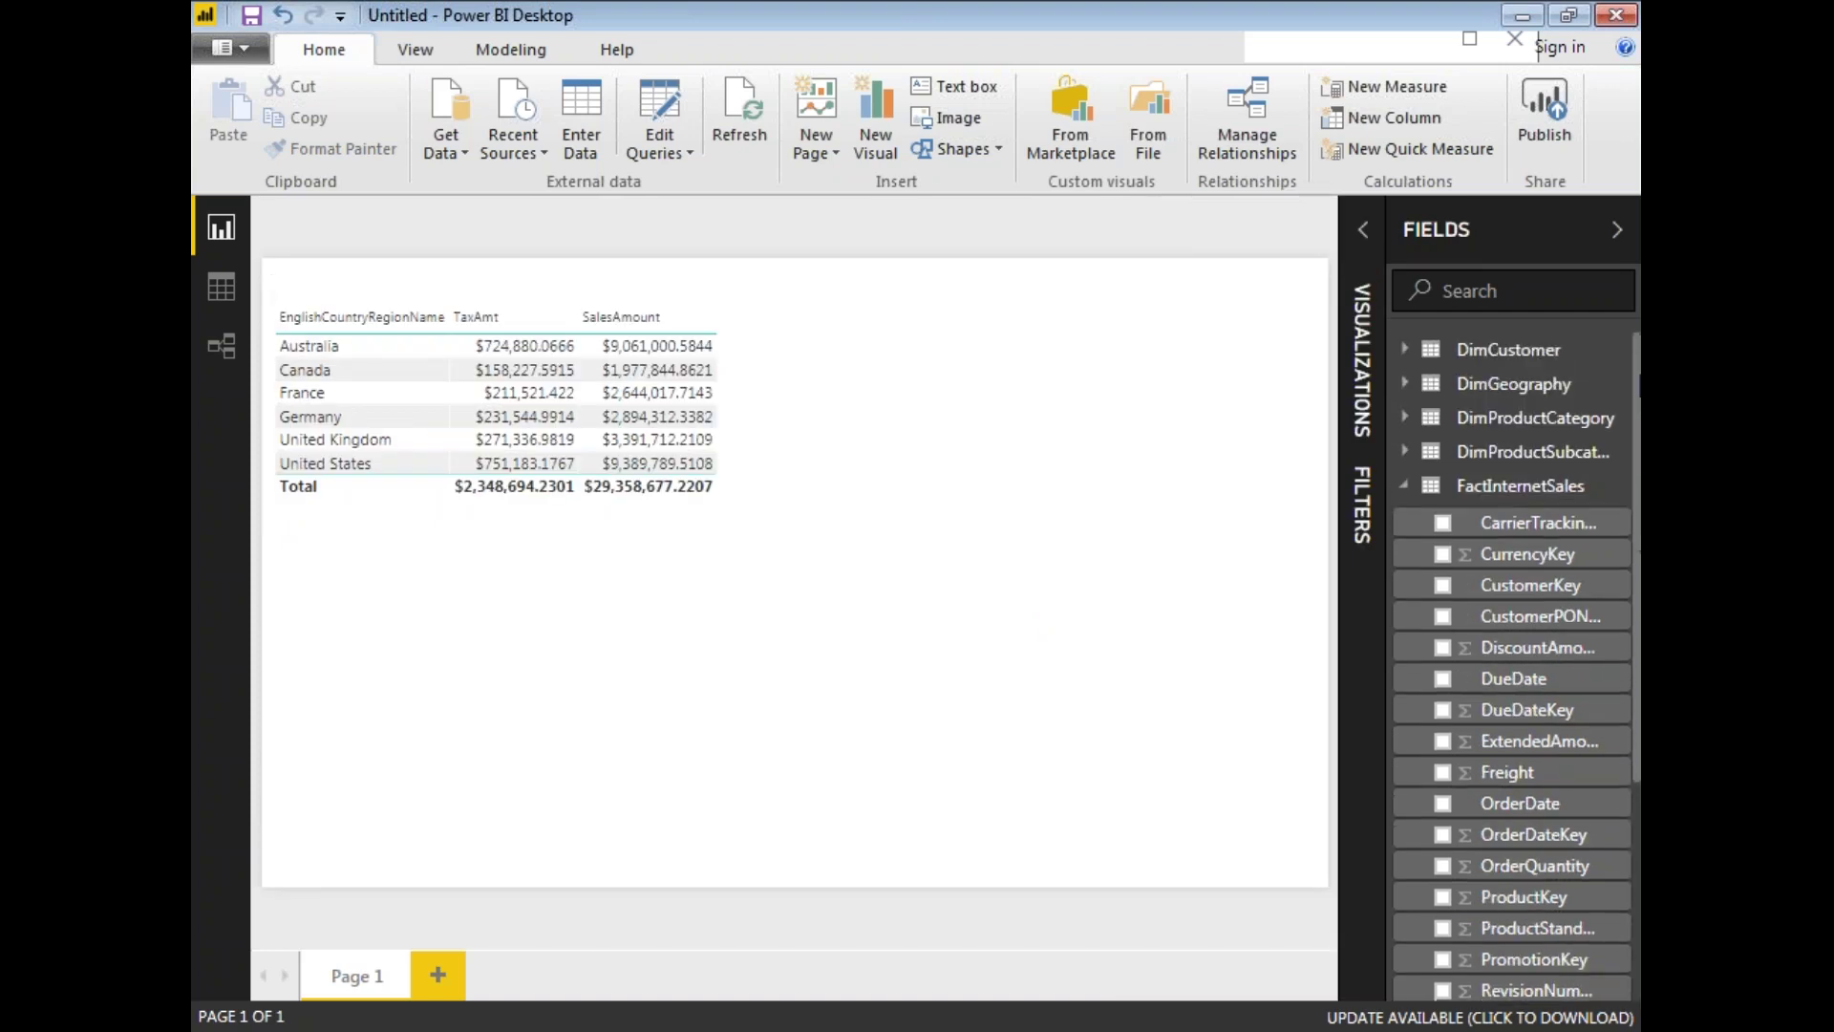
pyautogui.click(1402, 490)
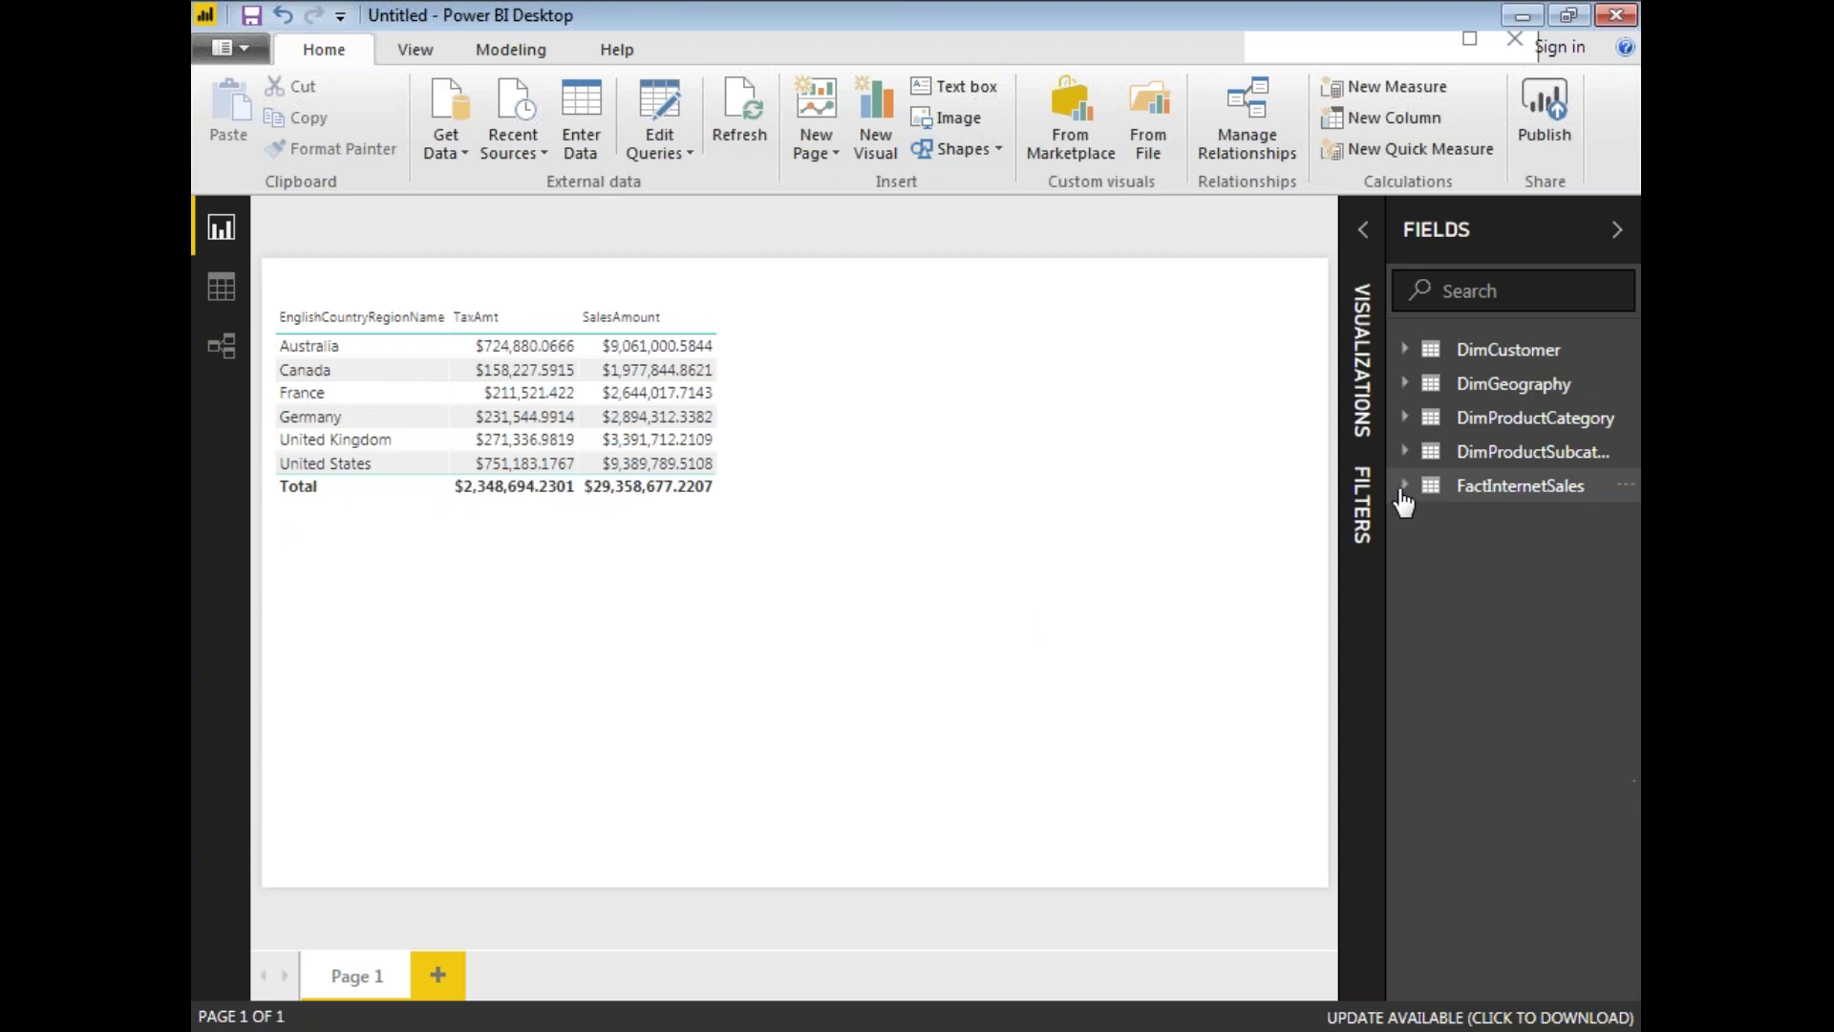
pyautogui.click(1477, 386)
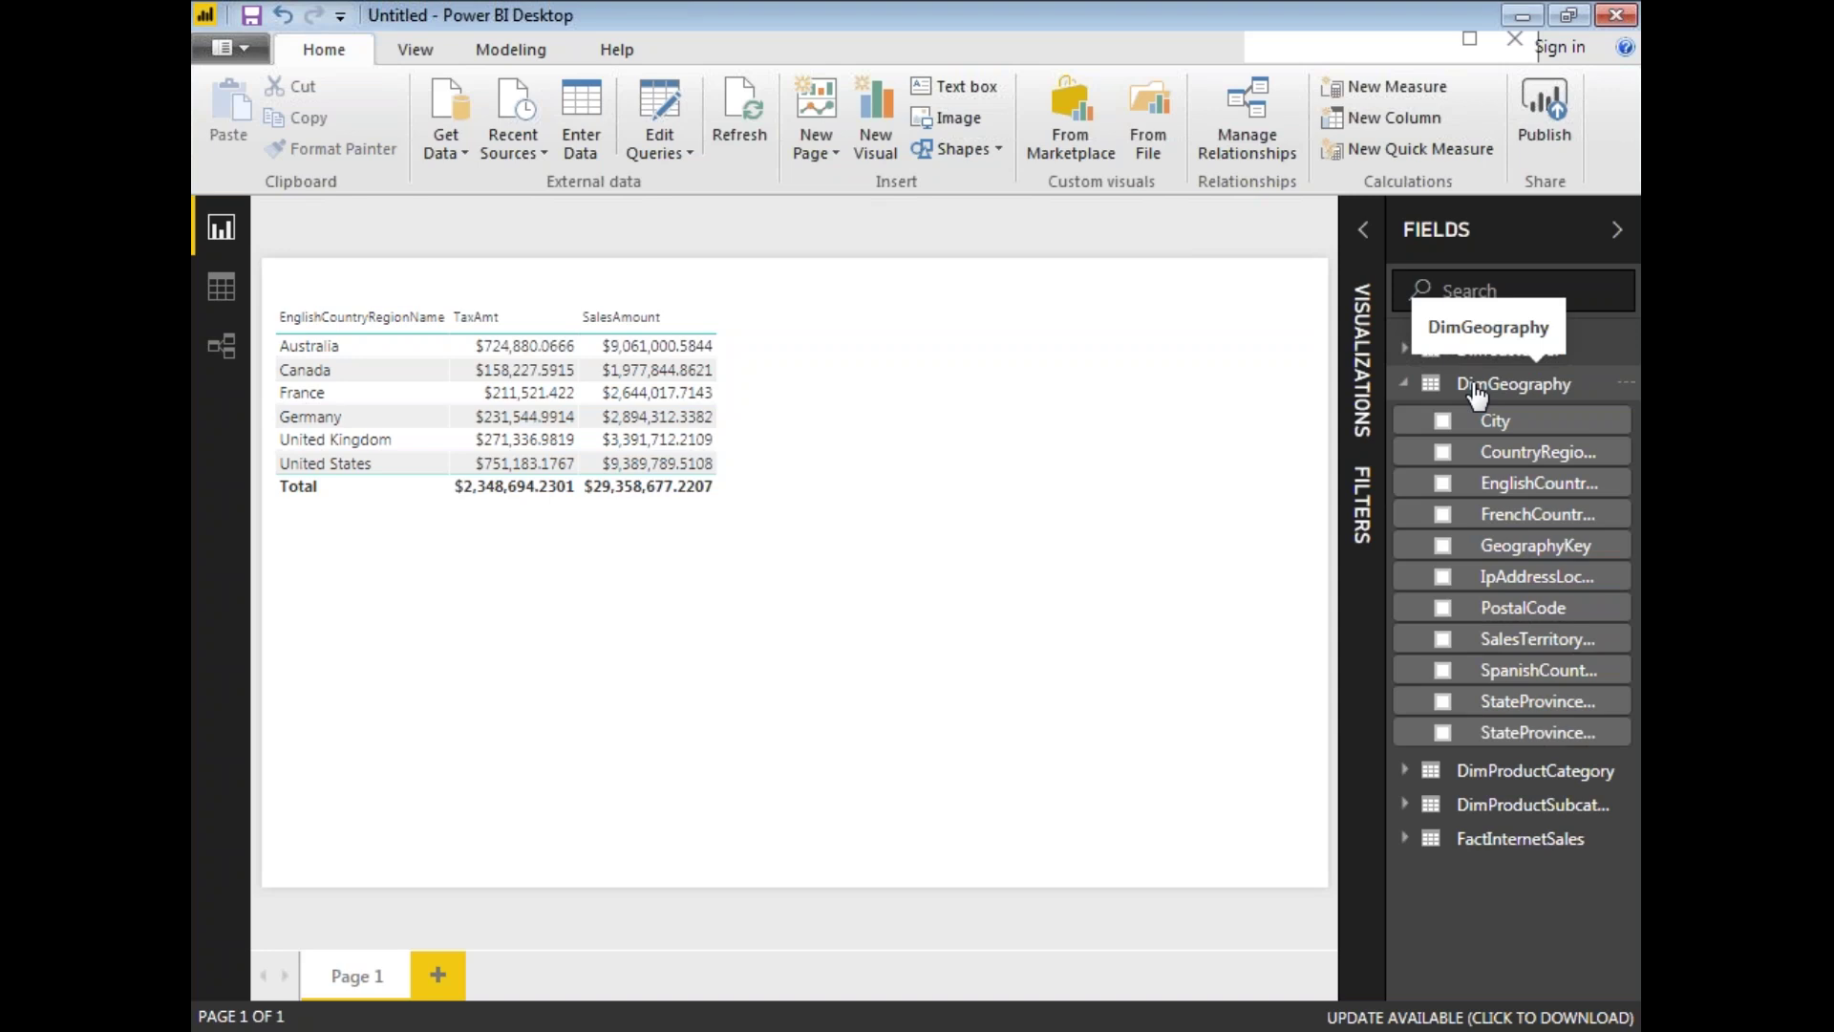
pyautogui.click(1476, 386)
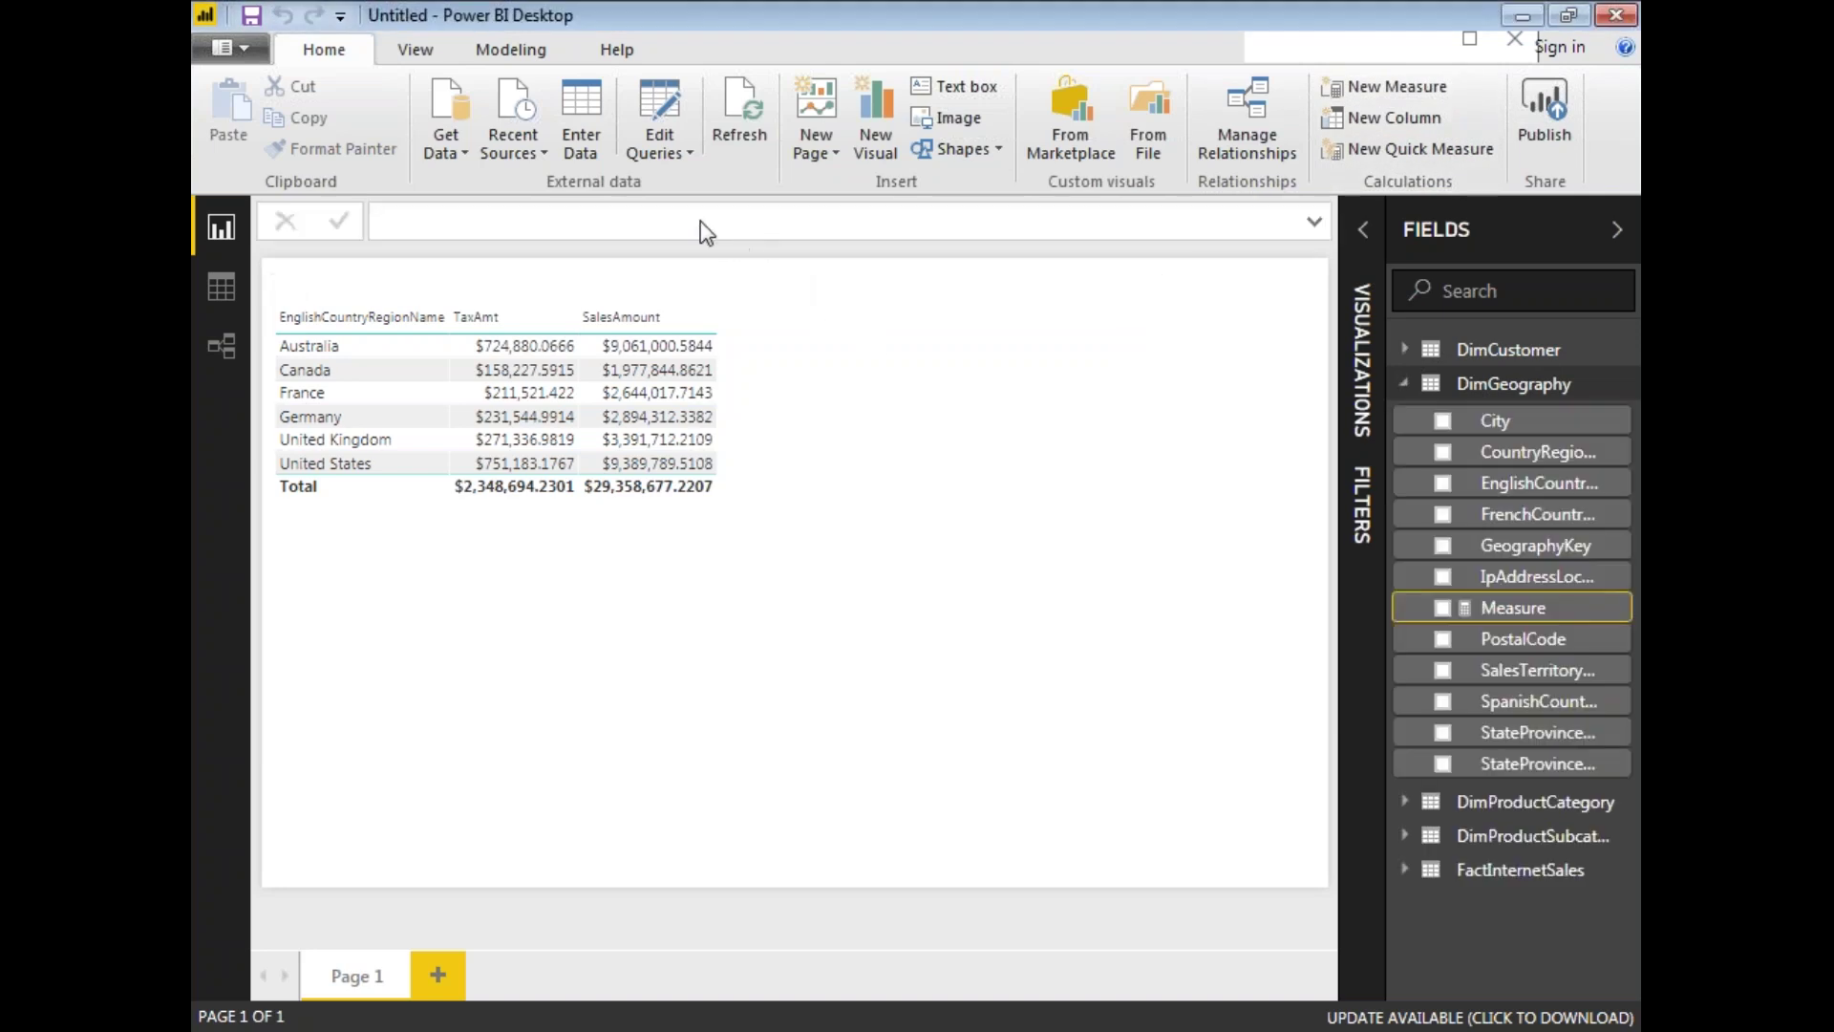
# Rename the new measure from Measure to 'Total Sales' in the expanded formula bar
pyautogui.click(1303, 221)
pyautogui.click(1315, 226)
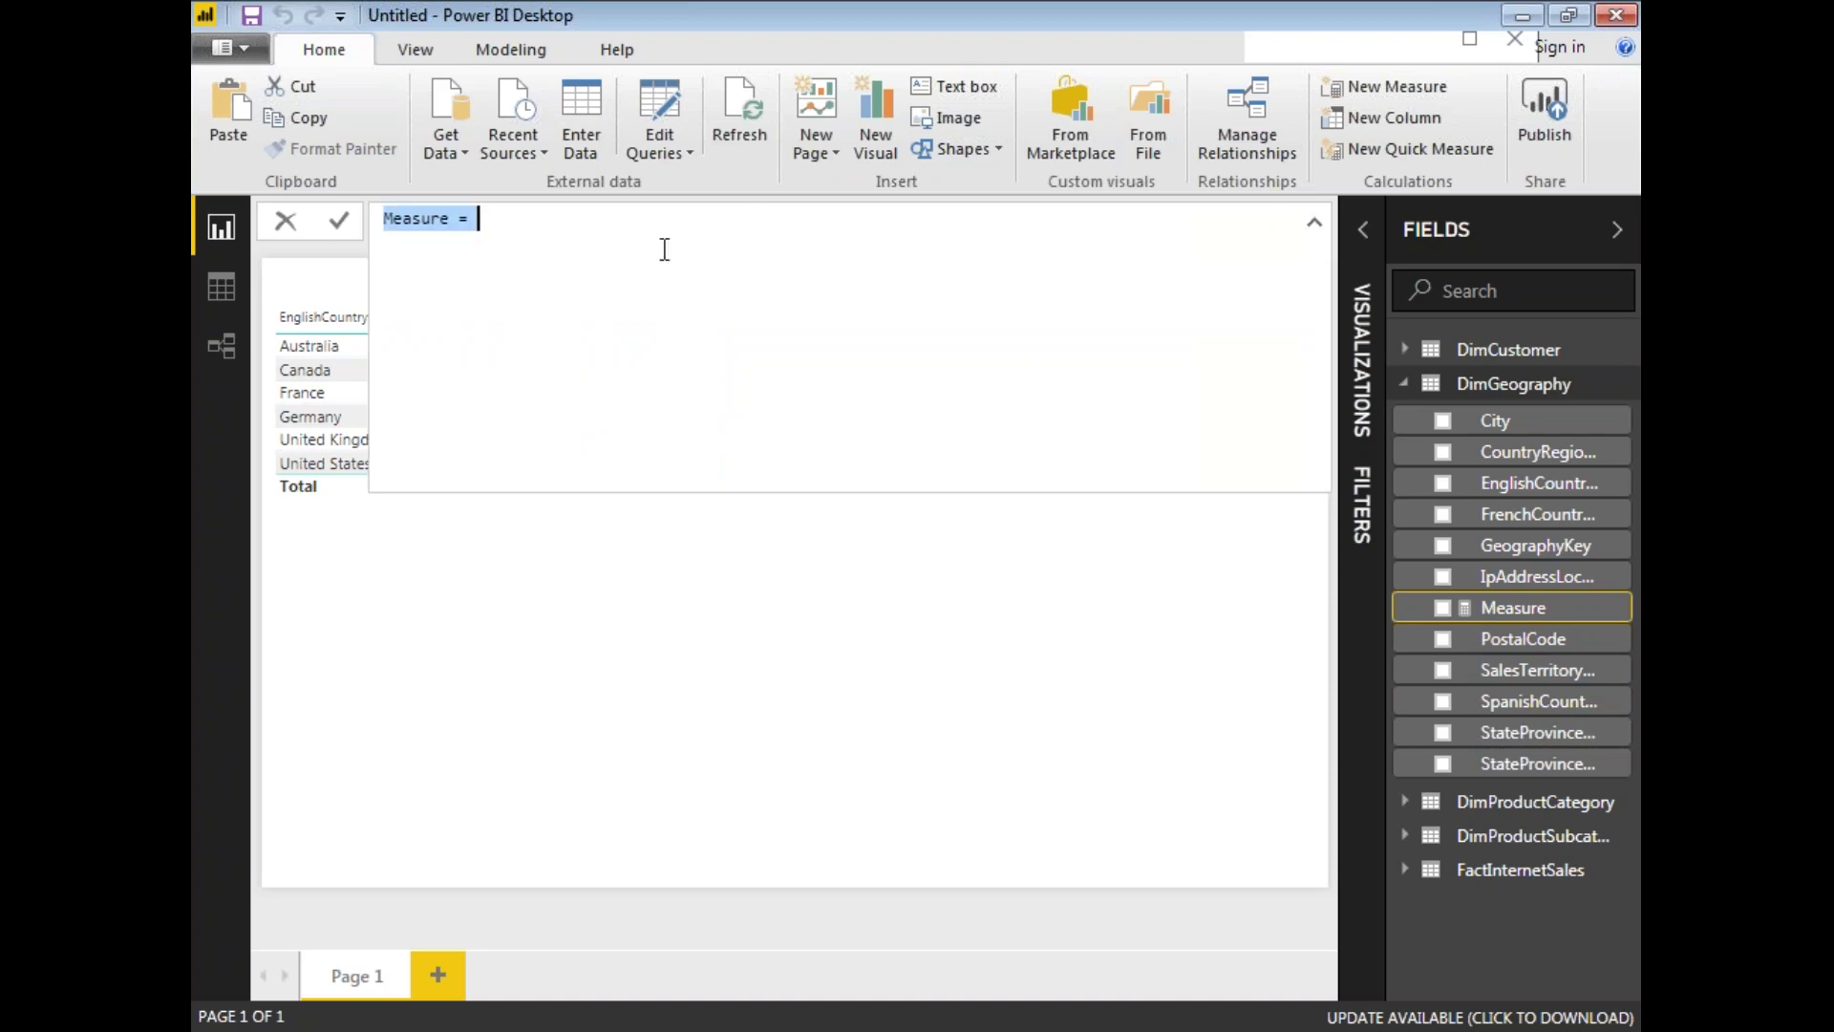
pyautogui.doubleClick(418, 220)
pyautogui.write('Sales')
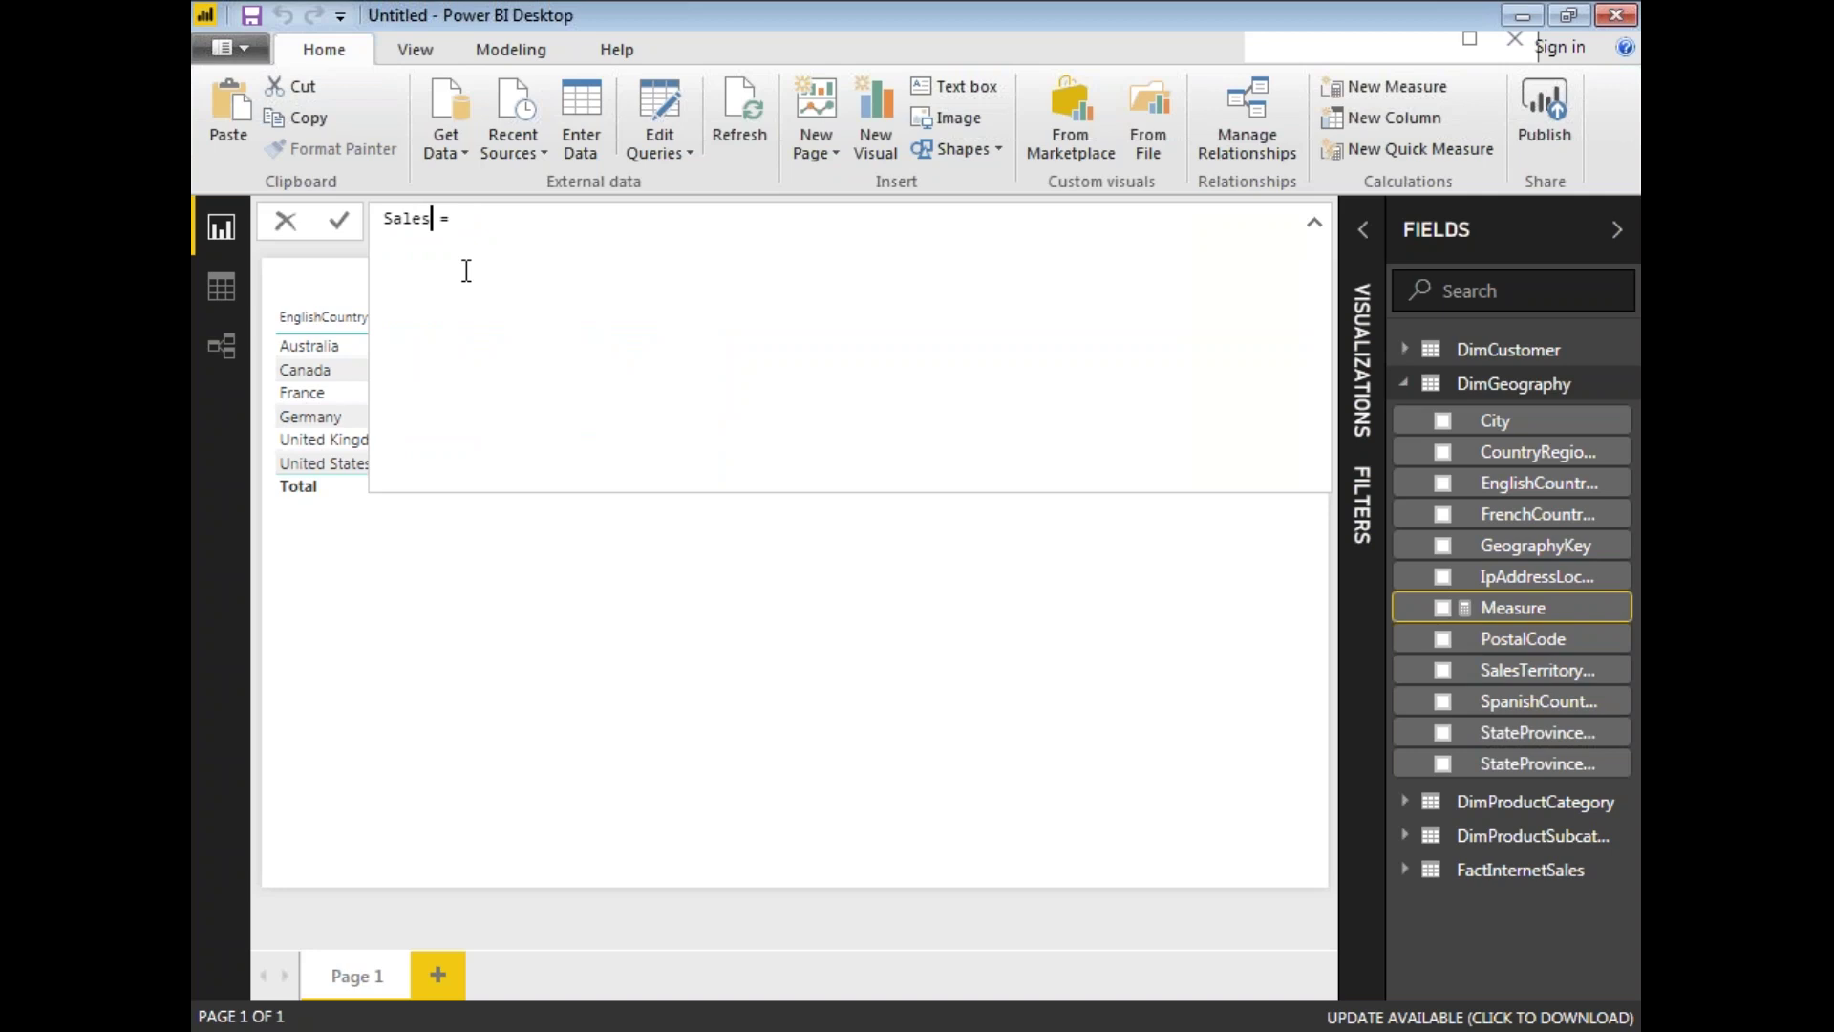
pyautogui.click(513, 222)
pyautogui.click(386, 220)
pyautogui.write('Total')
pyautogui.click(544, 230)
# Enter CALCULATE(Sum(FactInternetSales[SalesAmount])) as the measure formula and commit it
pyautogui.write('Ca')
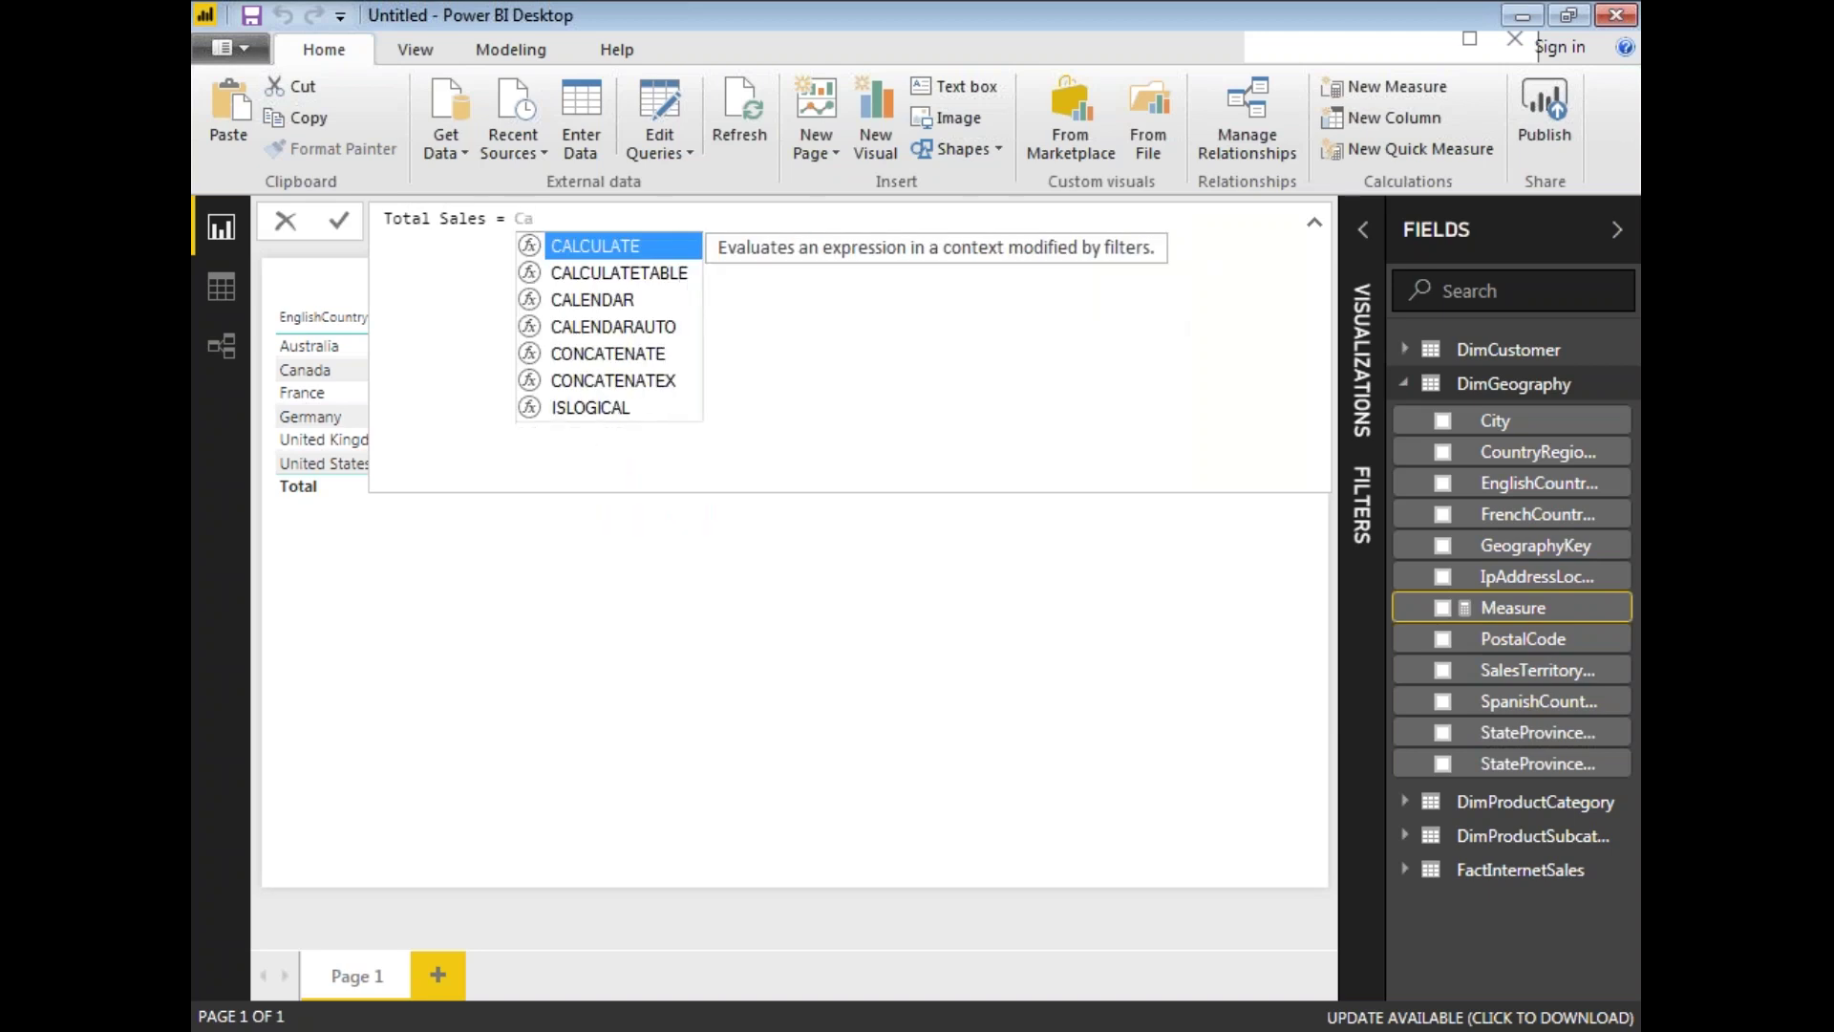
pyautogui.doubleClick(606, 246)
pyautogui.write('Sum(')
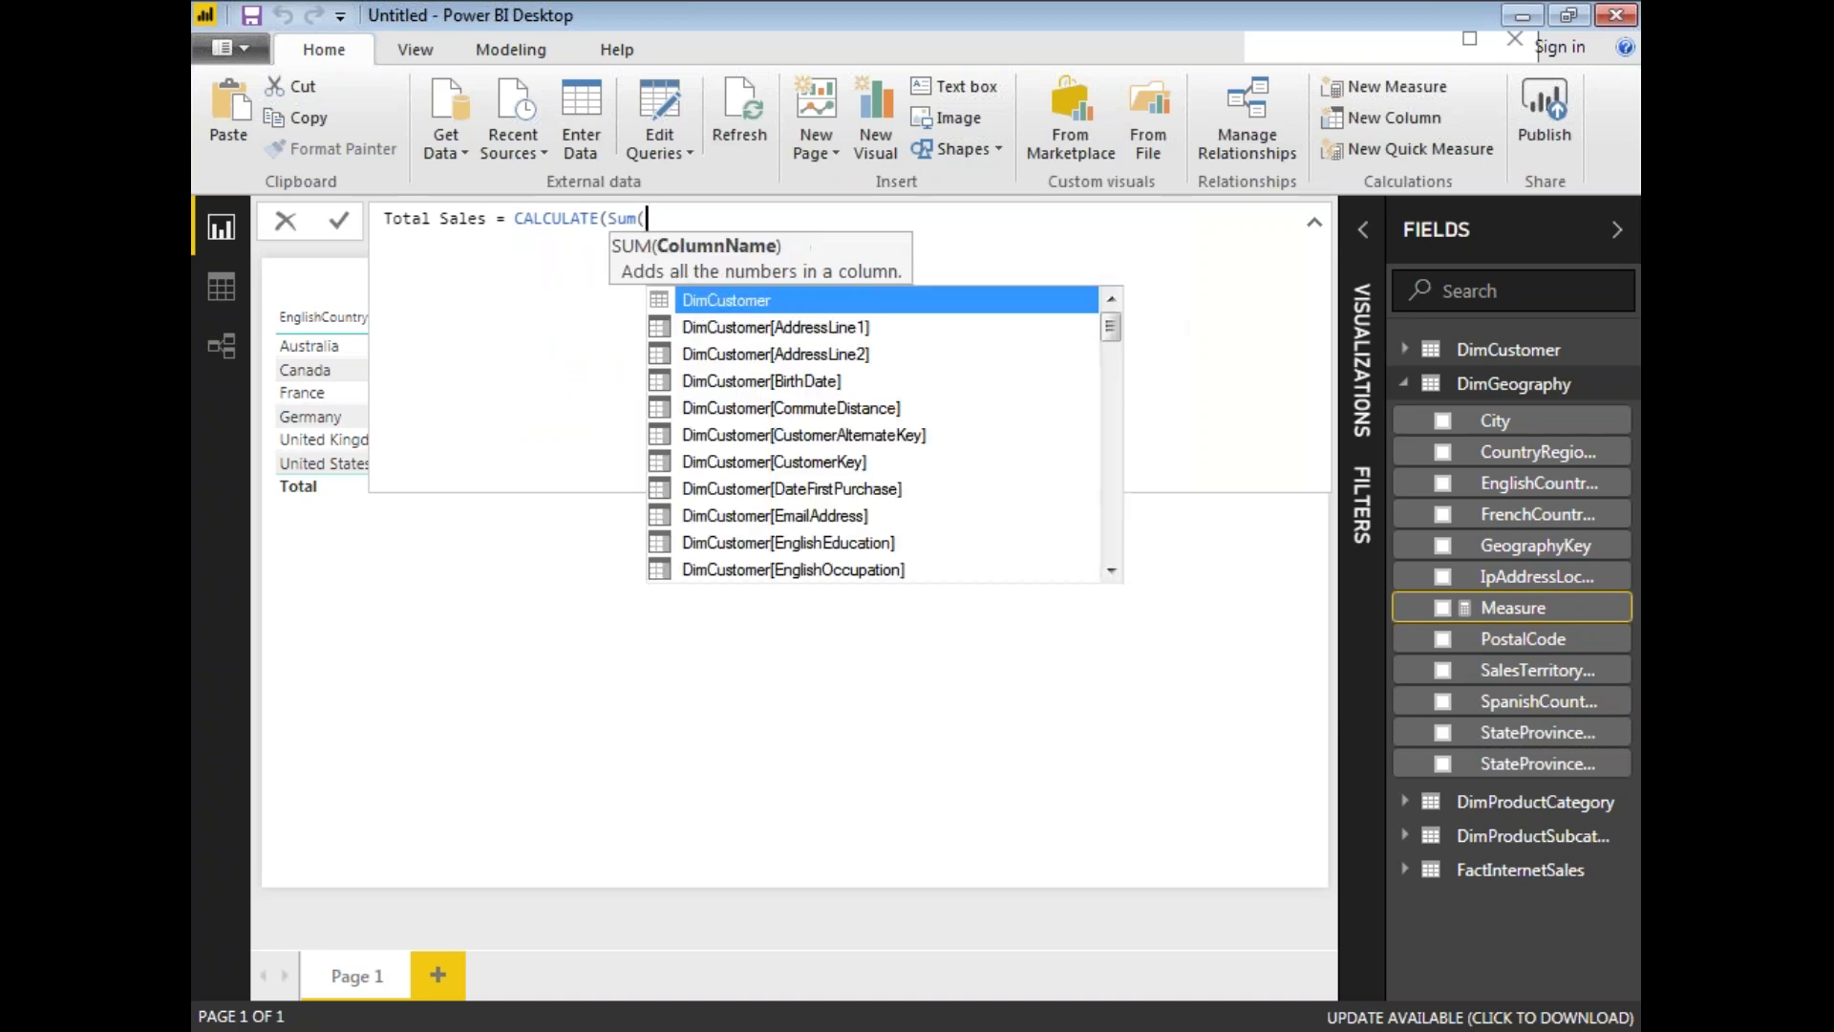
pyautogui.write('Fact')
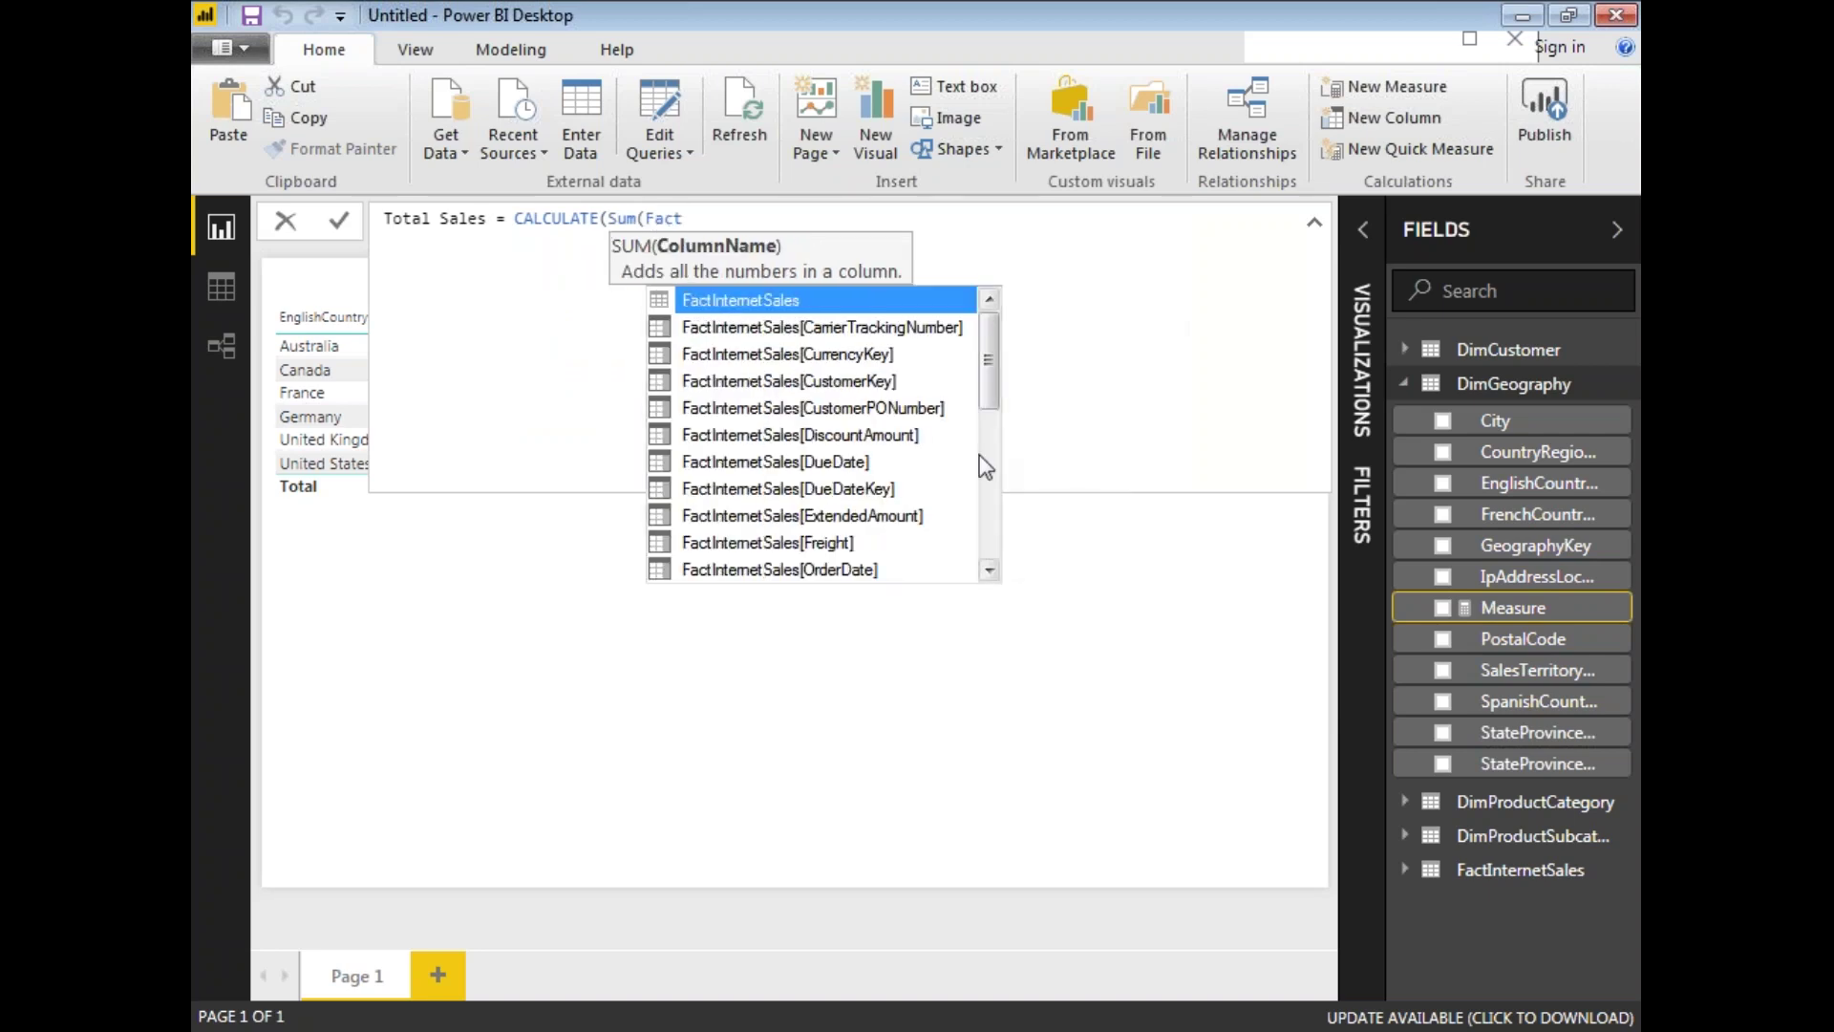
pyautogui.click(989, 570)
pyautogui.click(988, 571)
pyautogui.click(989, 570)
pyautogui.click(989, 570)
pyautogui.click(989, 570)
pyautogui.click(989, 570)
pyautogui.scroll(-3, 926, 524)
pyautogui.doubleClick(903, 329)
pyautogui.write(')')
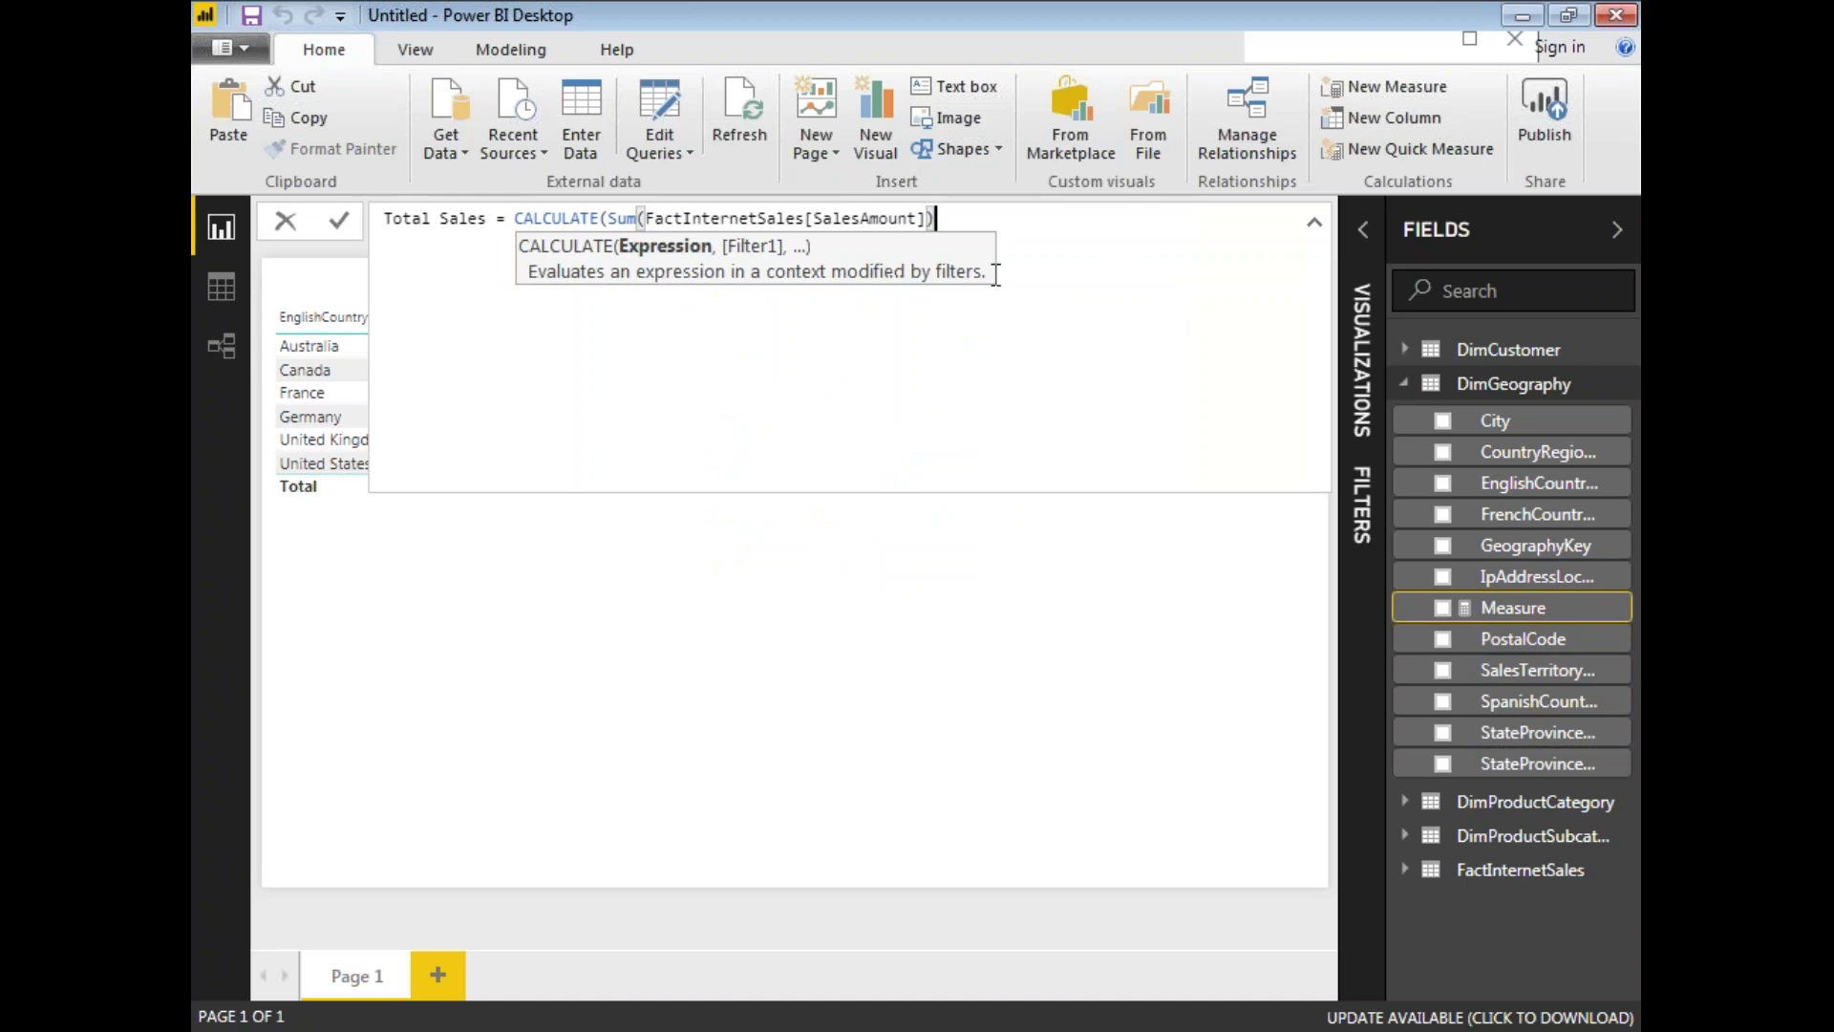
pyautogui.write(')')
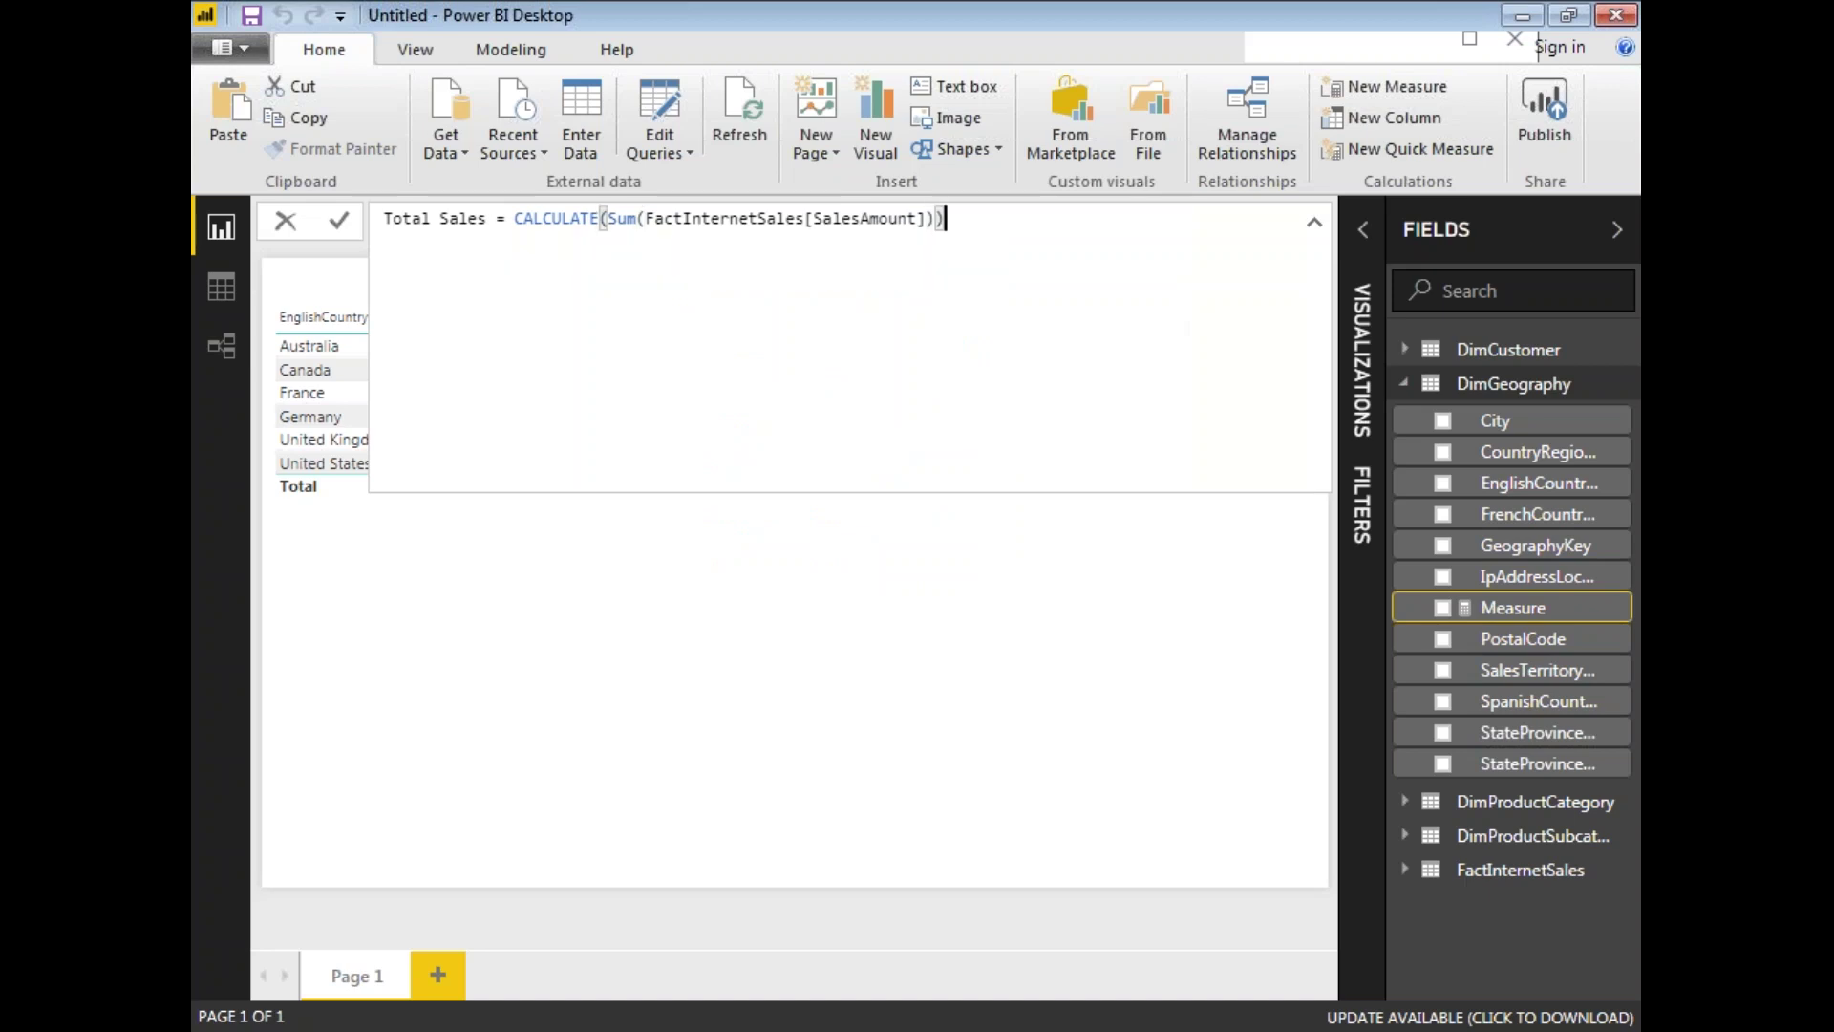
pyautogui.press('Return')
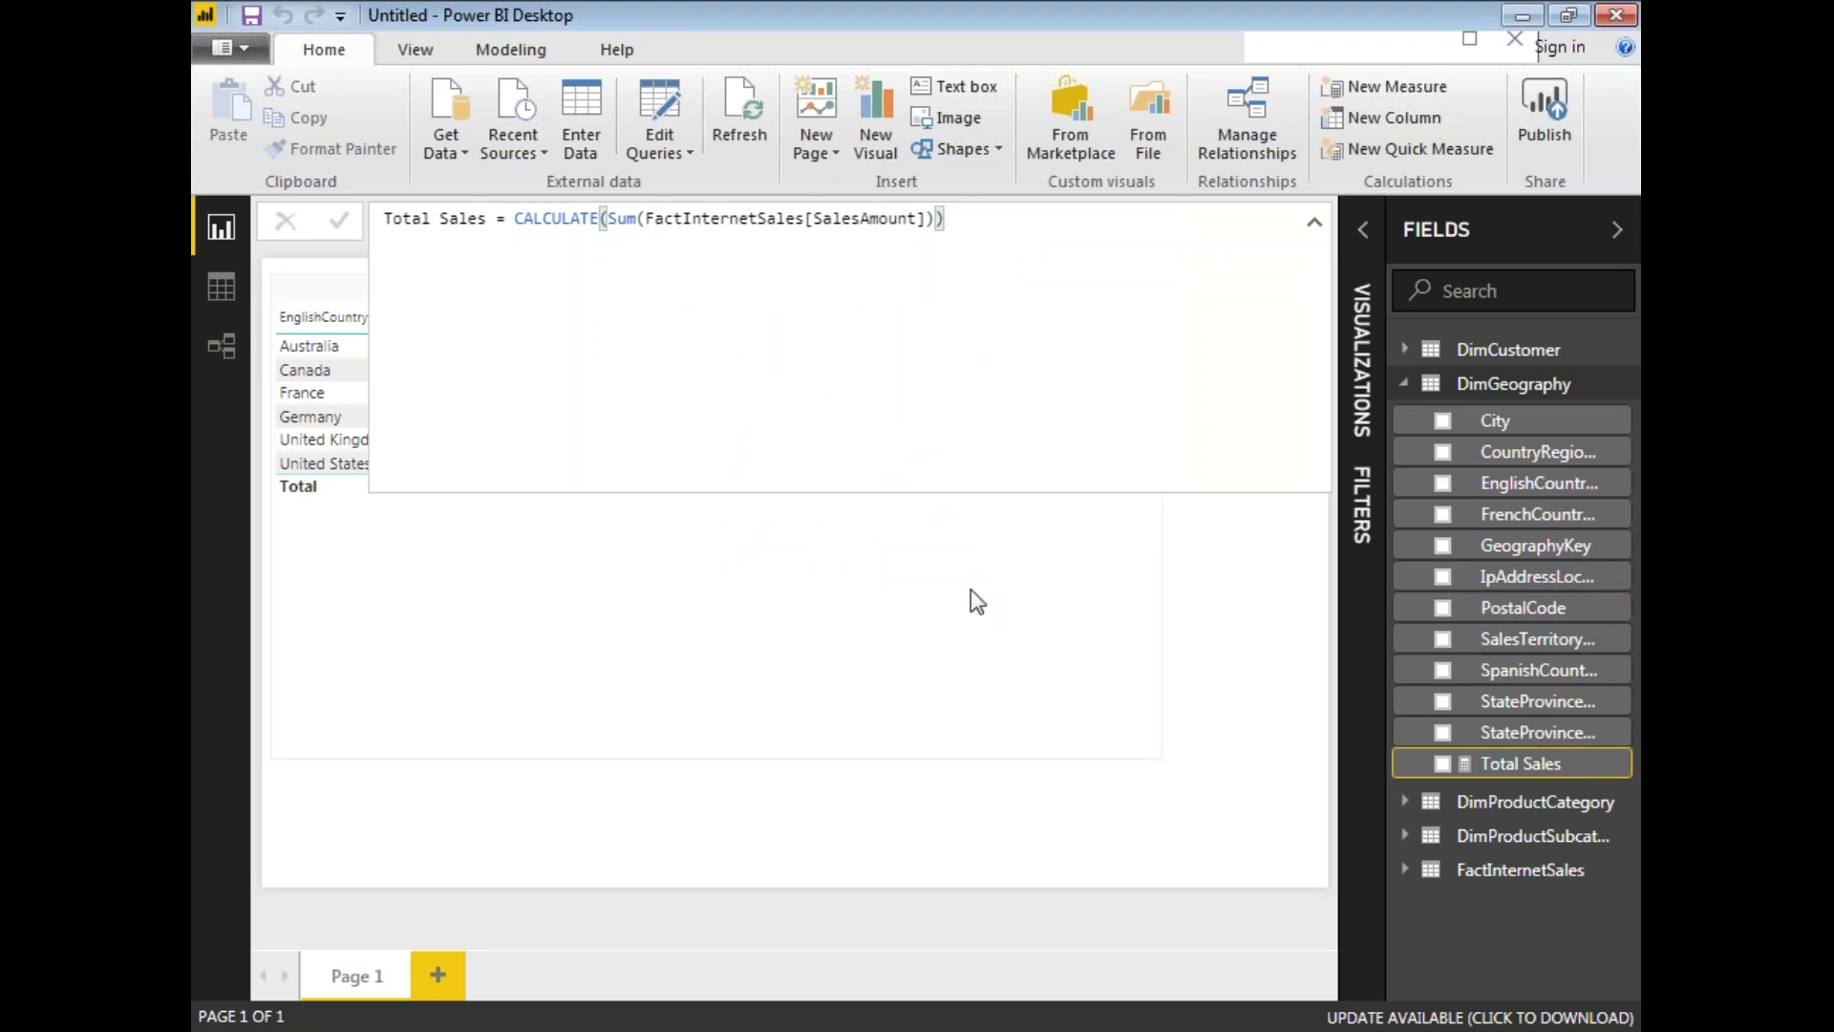
pyautogui.click(989, 623)
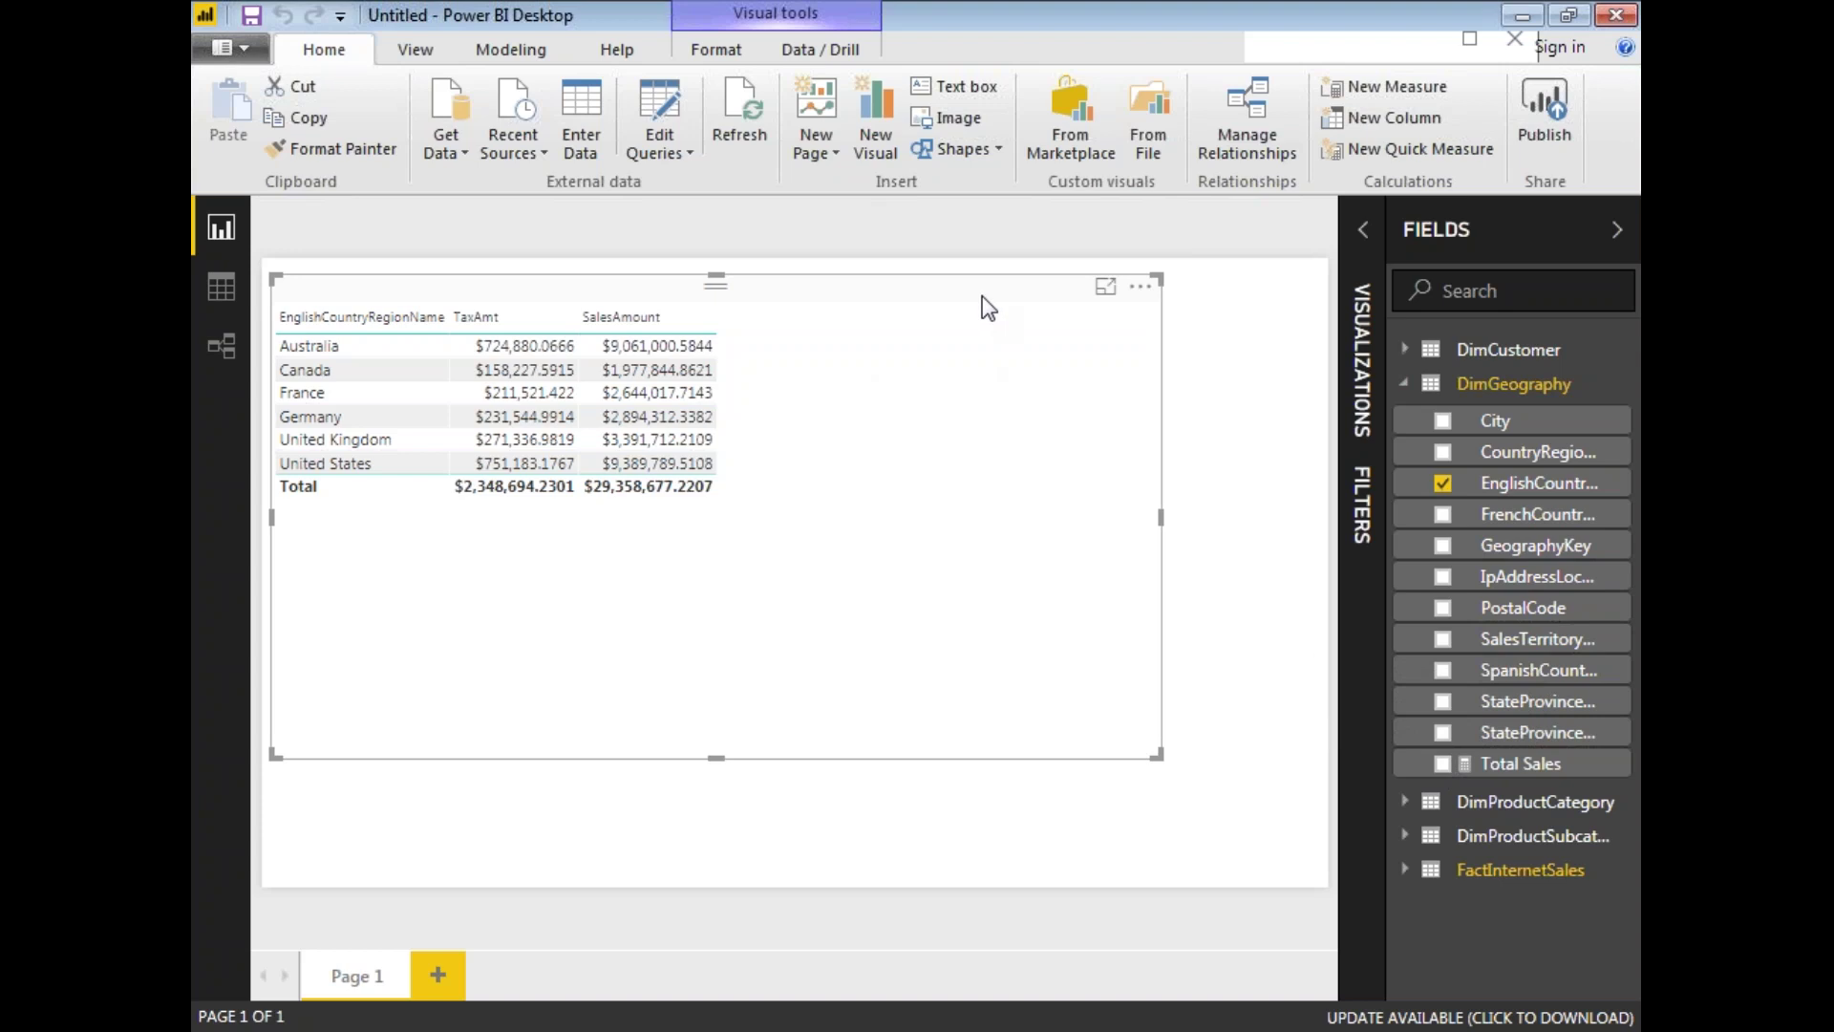
# Tick Total Sales to add it as a country table column totalling $29,358,677.2207
pyautogui.click(1443, 764)
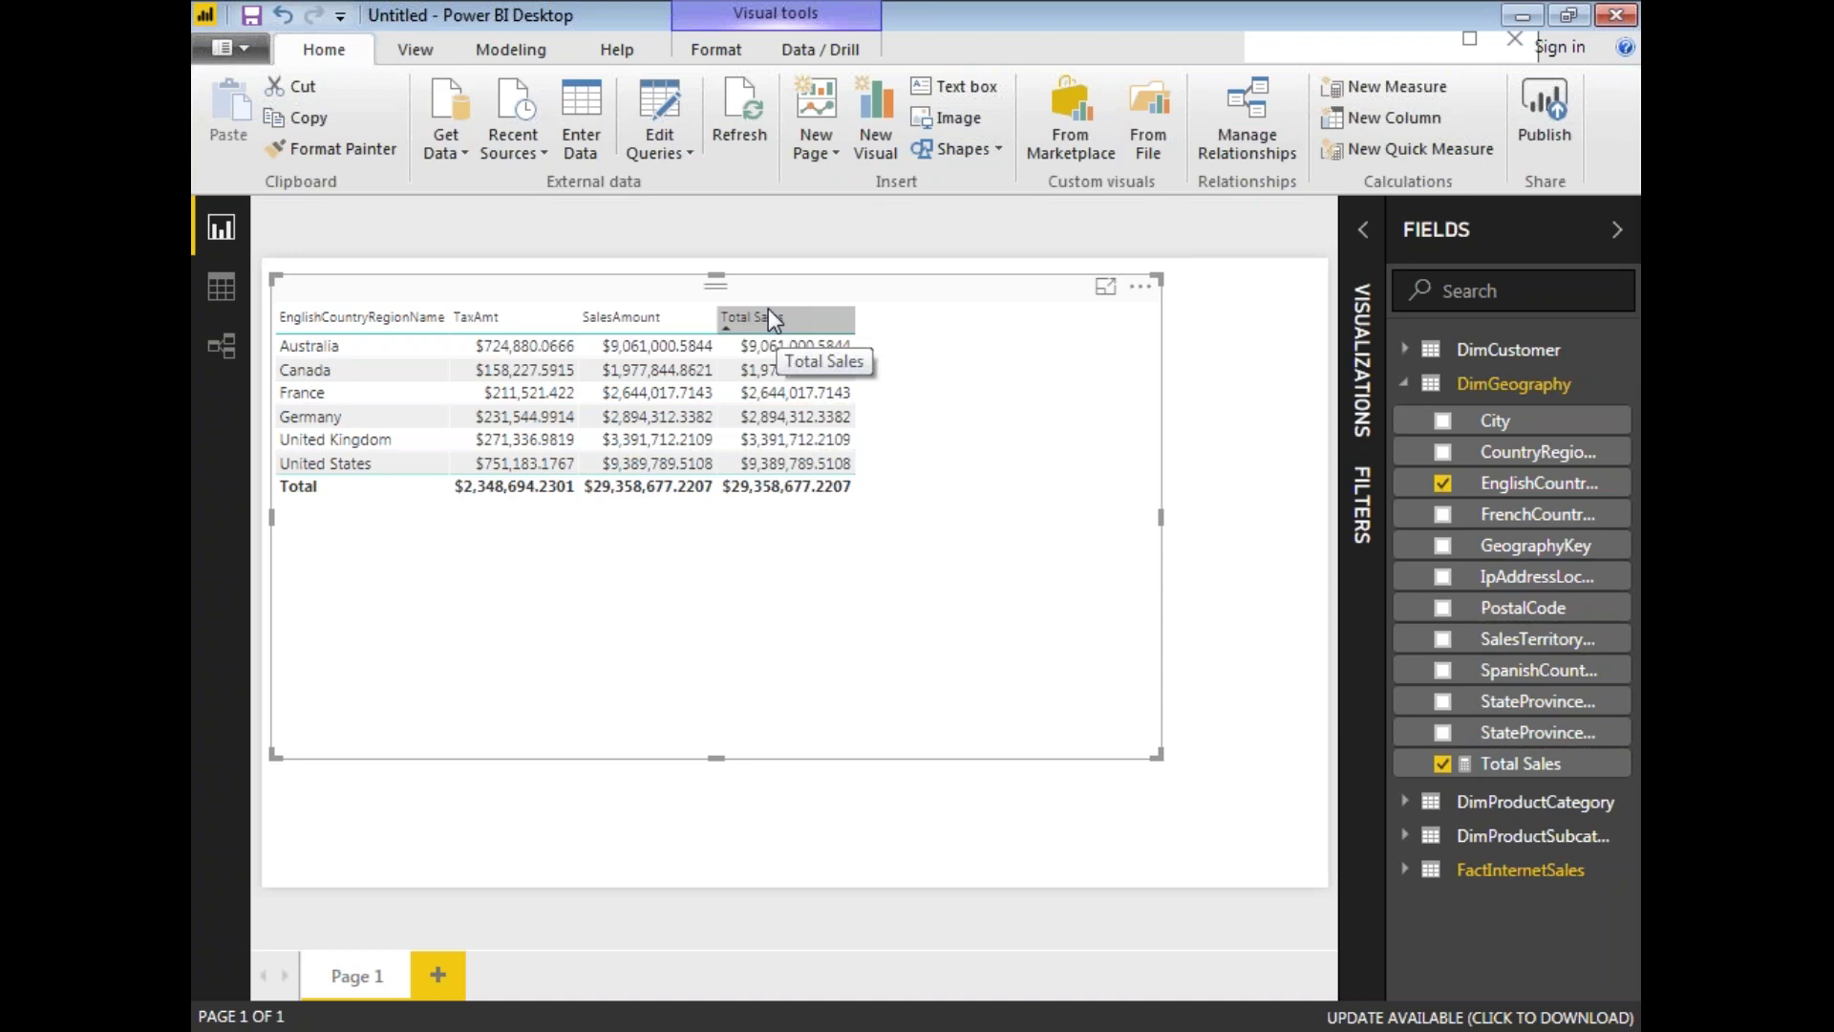
pyautogui.doubleClick(1534, 769)
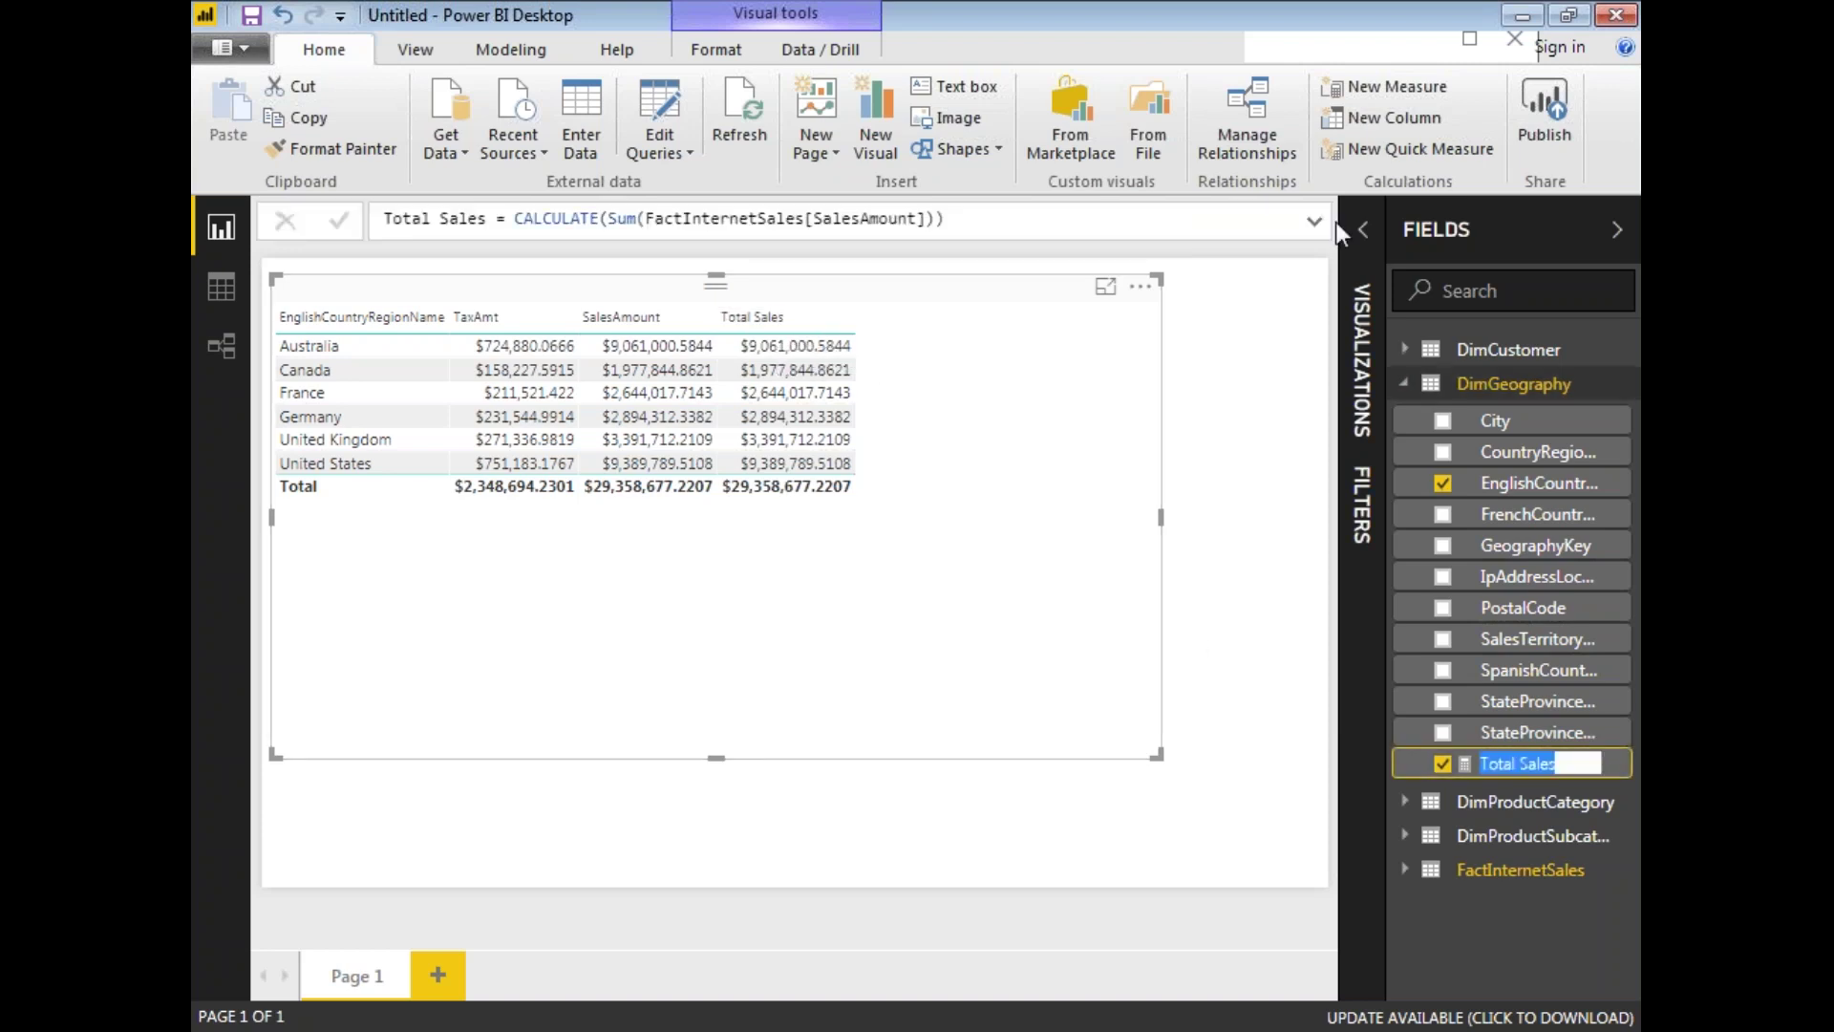
# Expand the Total Sales formula editor with the cursor after CALCULATE(Sum(FactInternetSales[SalesAmount]))
pyautogui.click(1315, 221)
pyautogui.click(1092, 259)
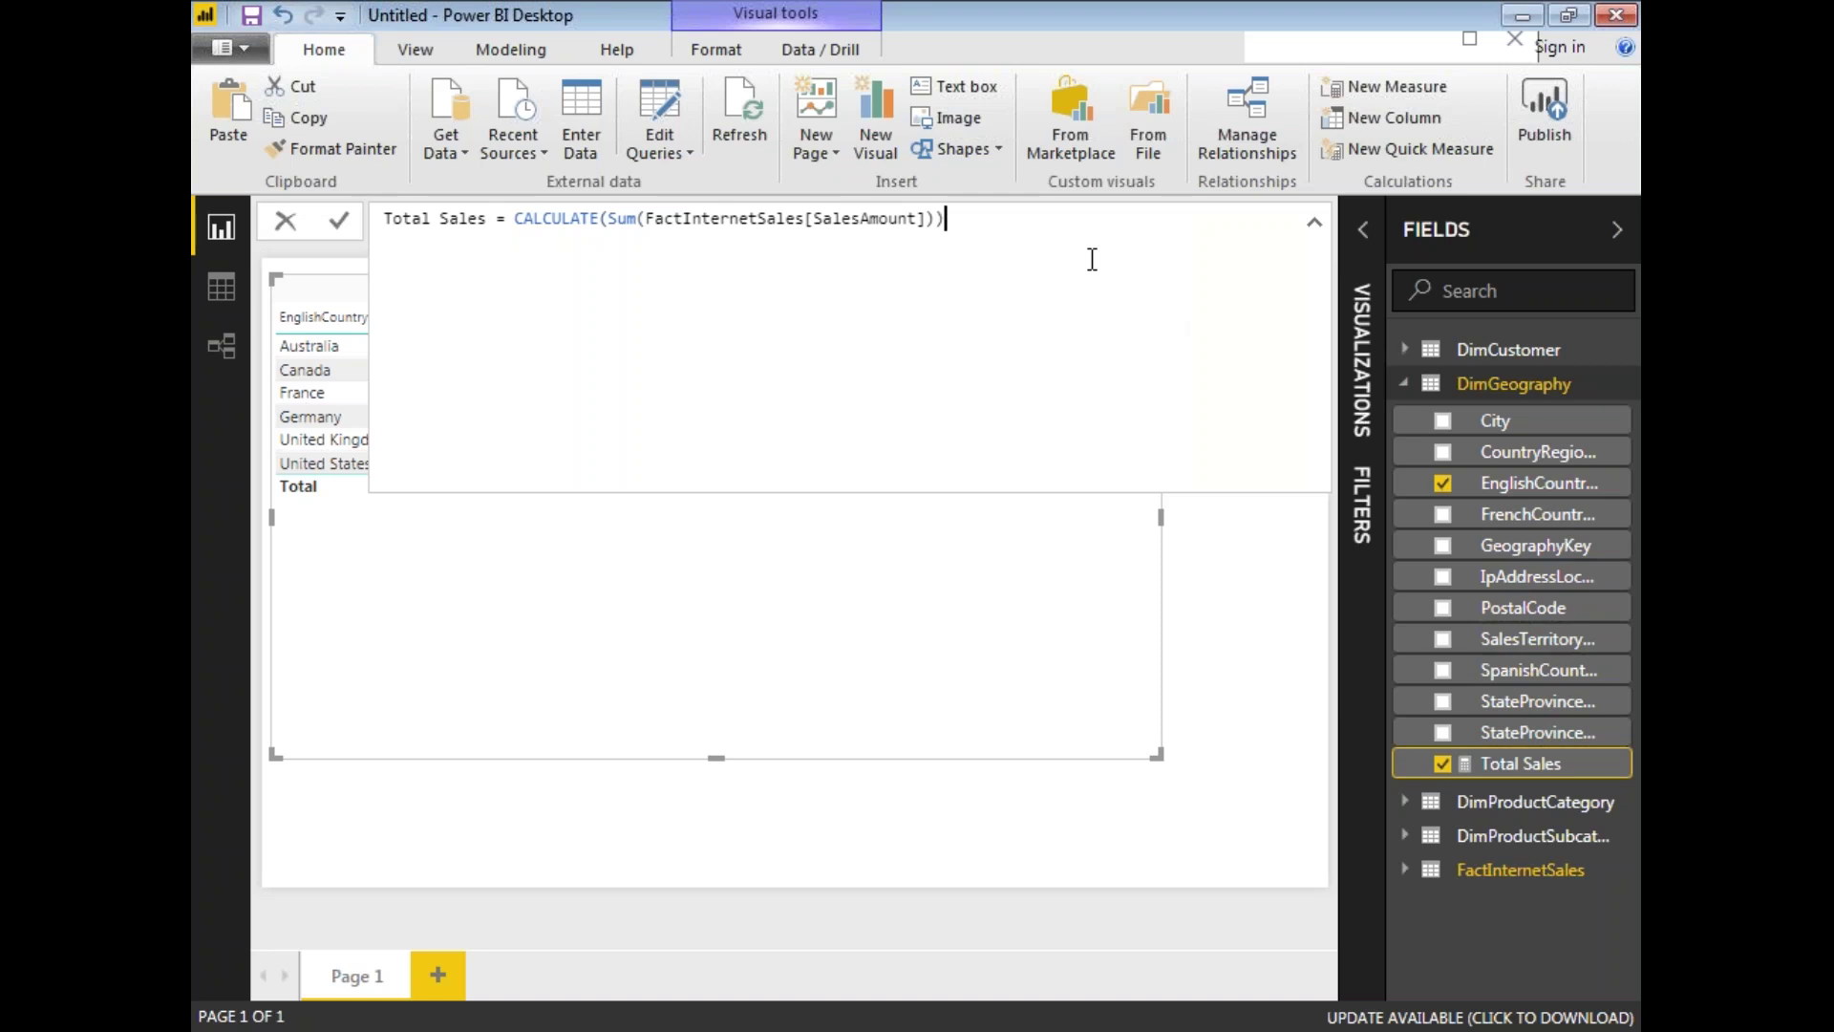
pyautogui.press('Return')
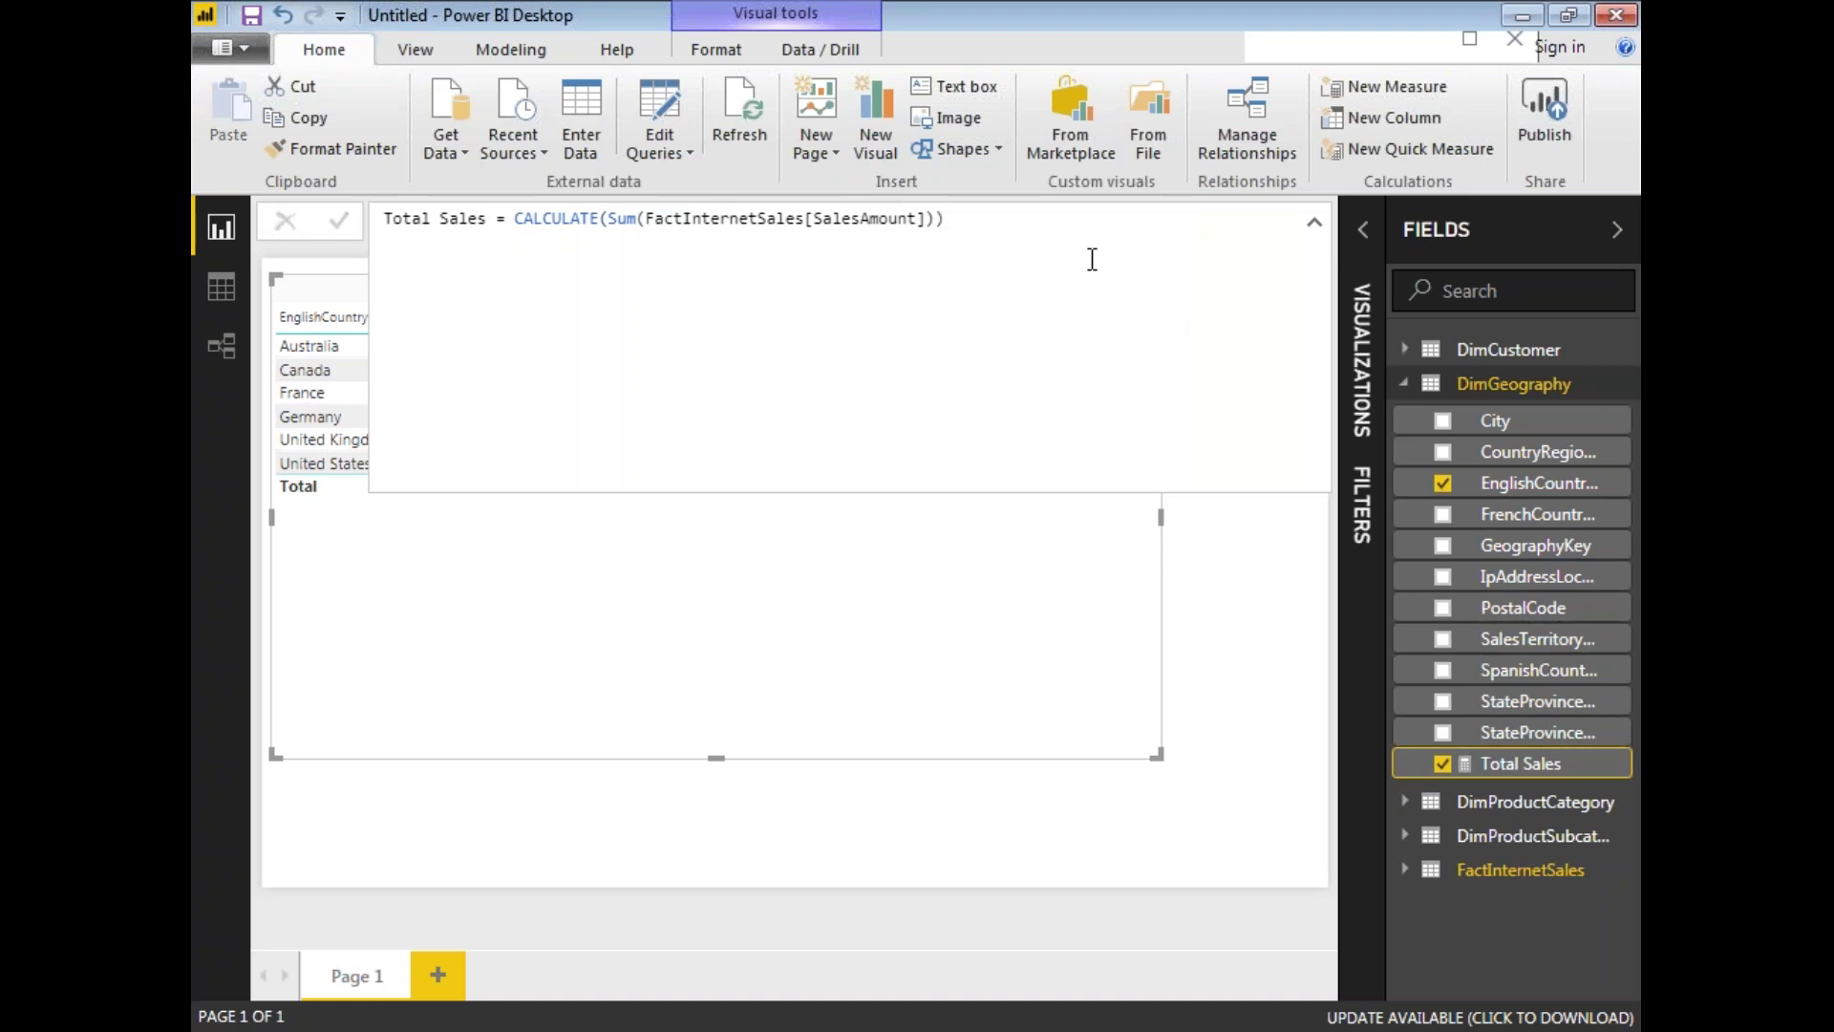
pyautogui.click(1088, 259)
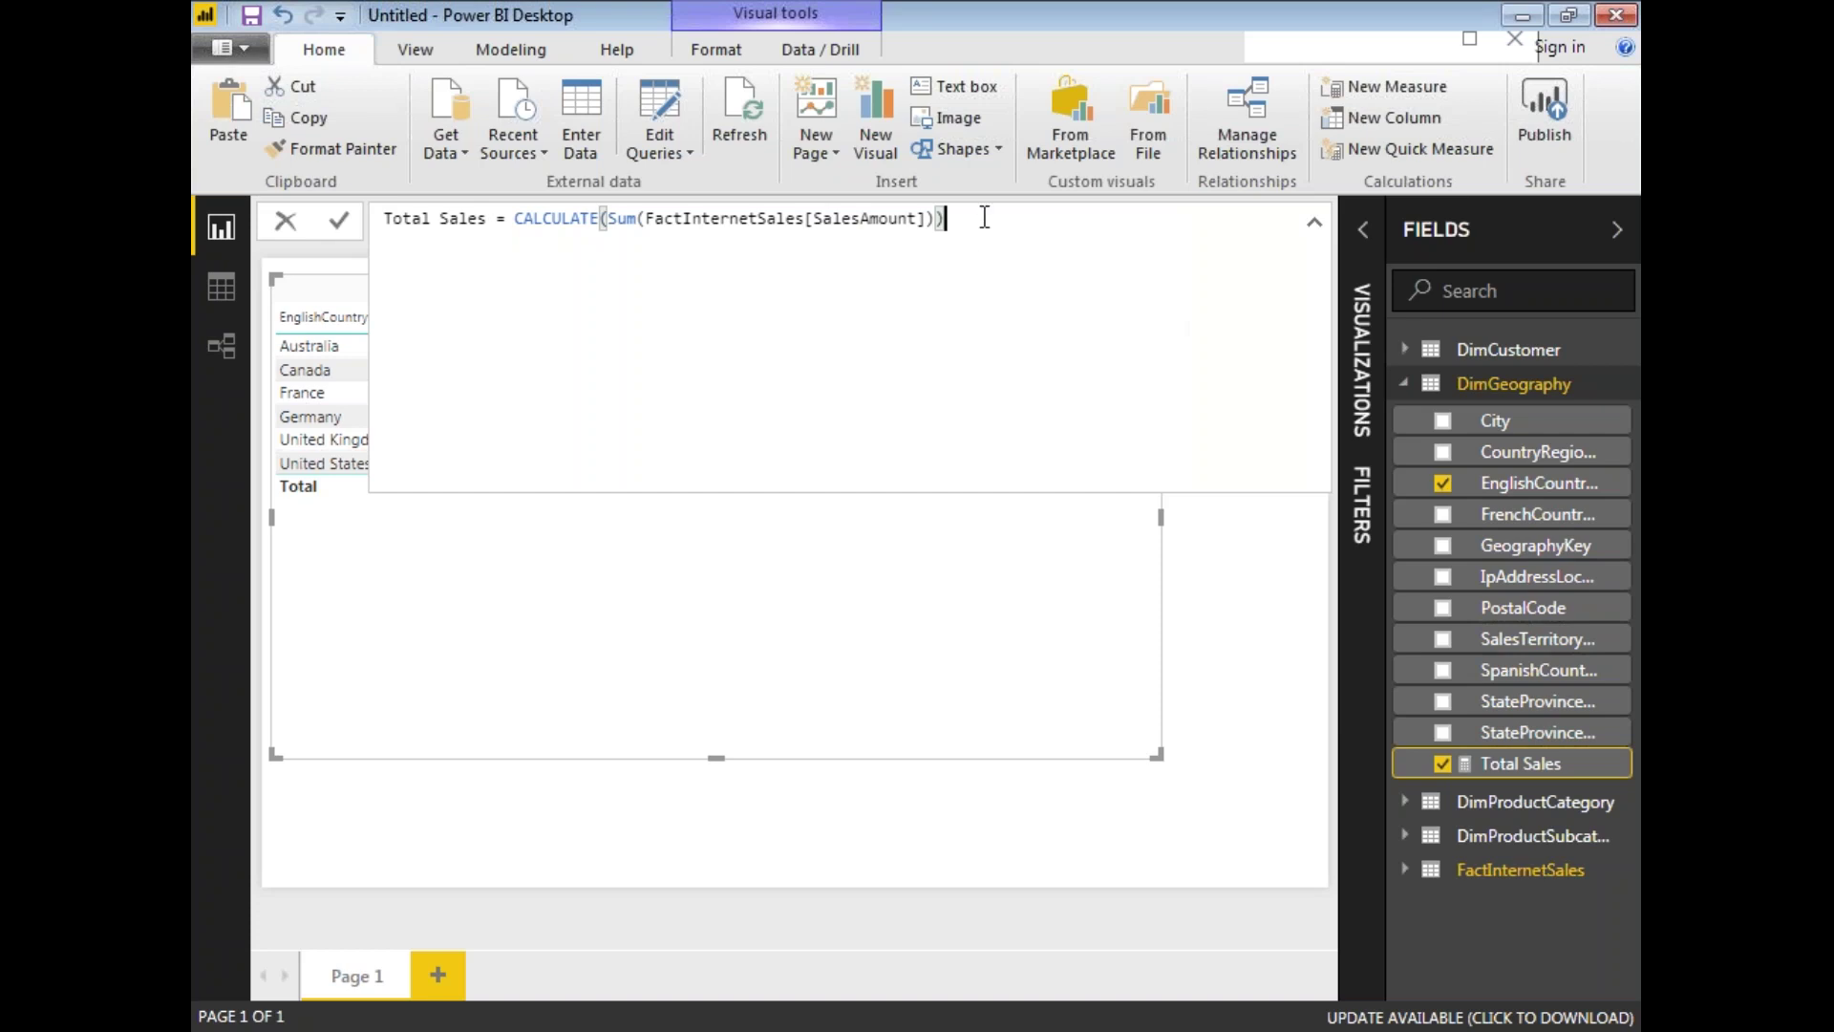
pyautogui.click(489, 219)
pyautogui.moveTo(489, 219); pyautogui.dragTo(385, 221)
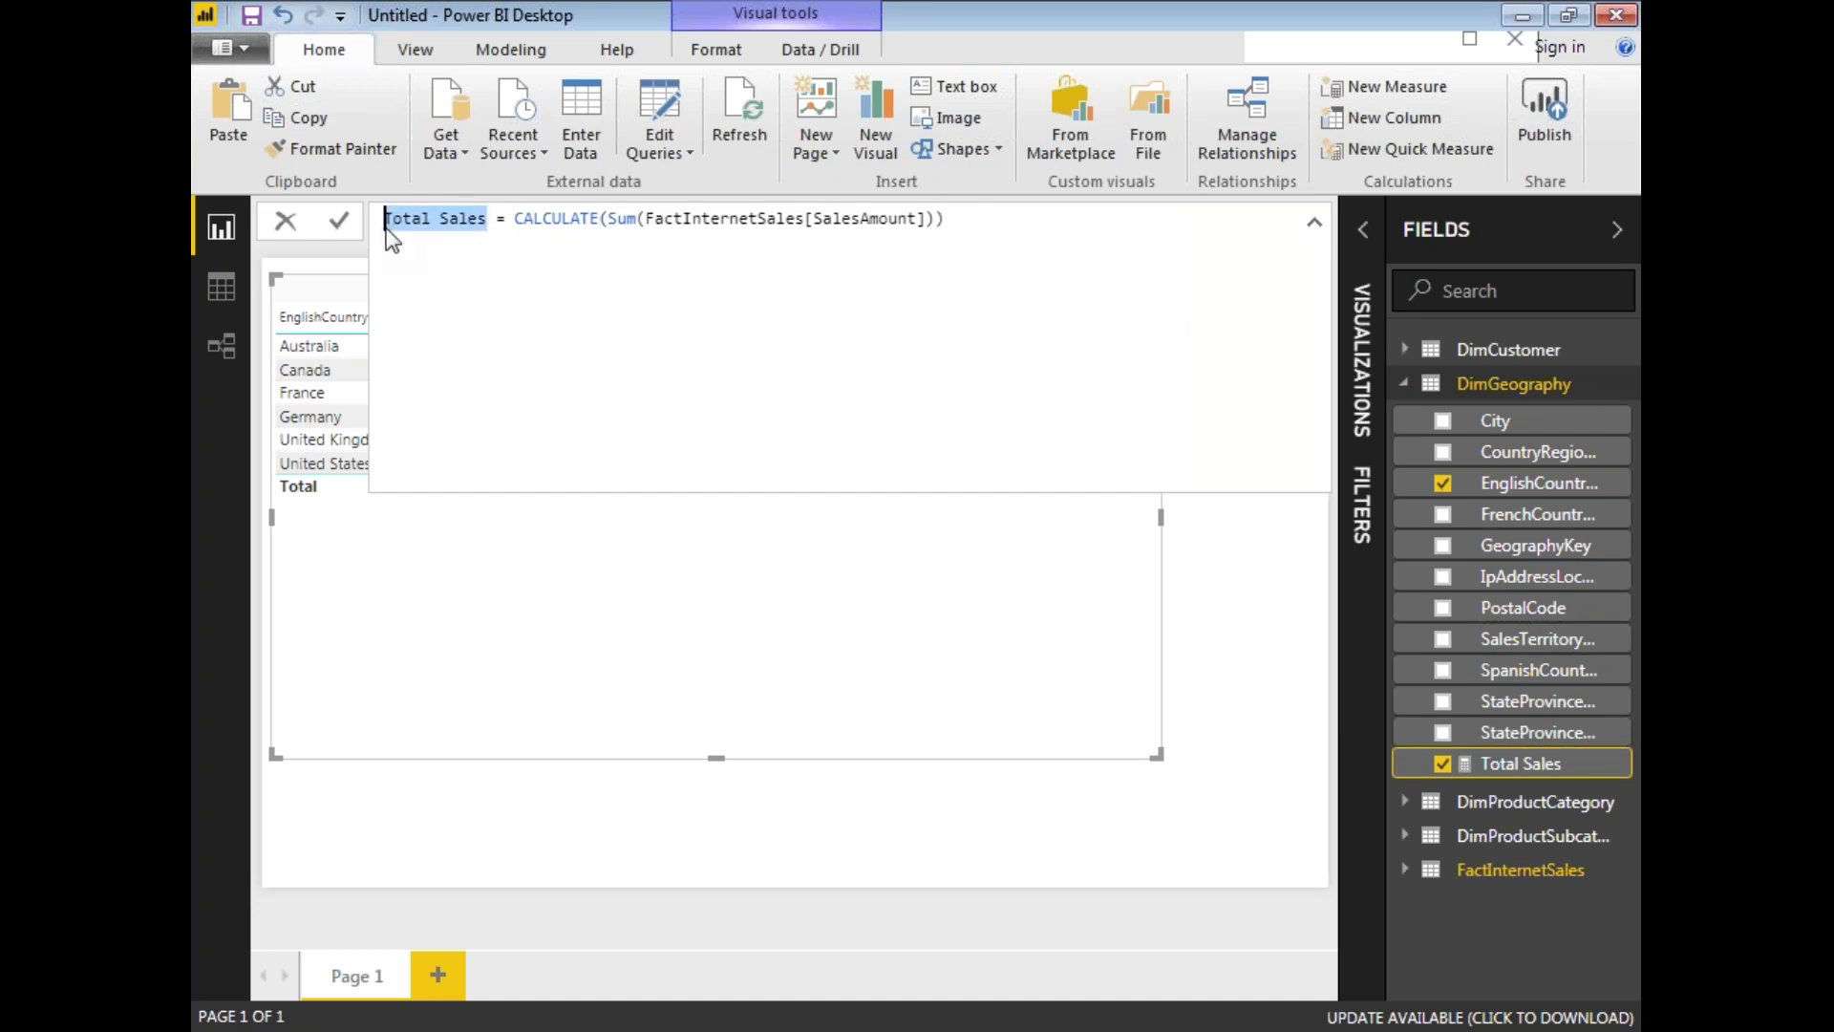
pyautogui.click(977, 221)
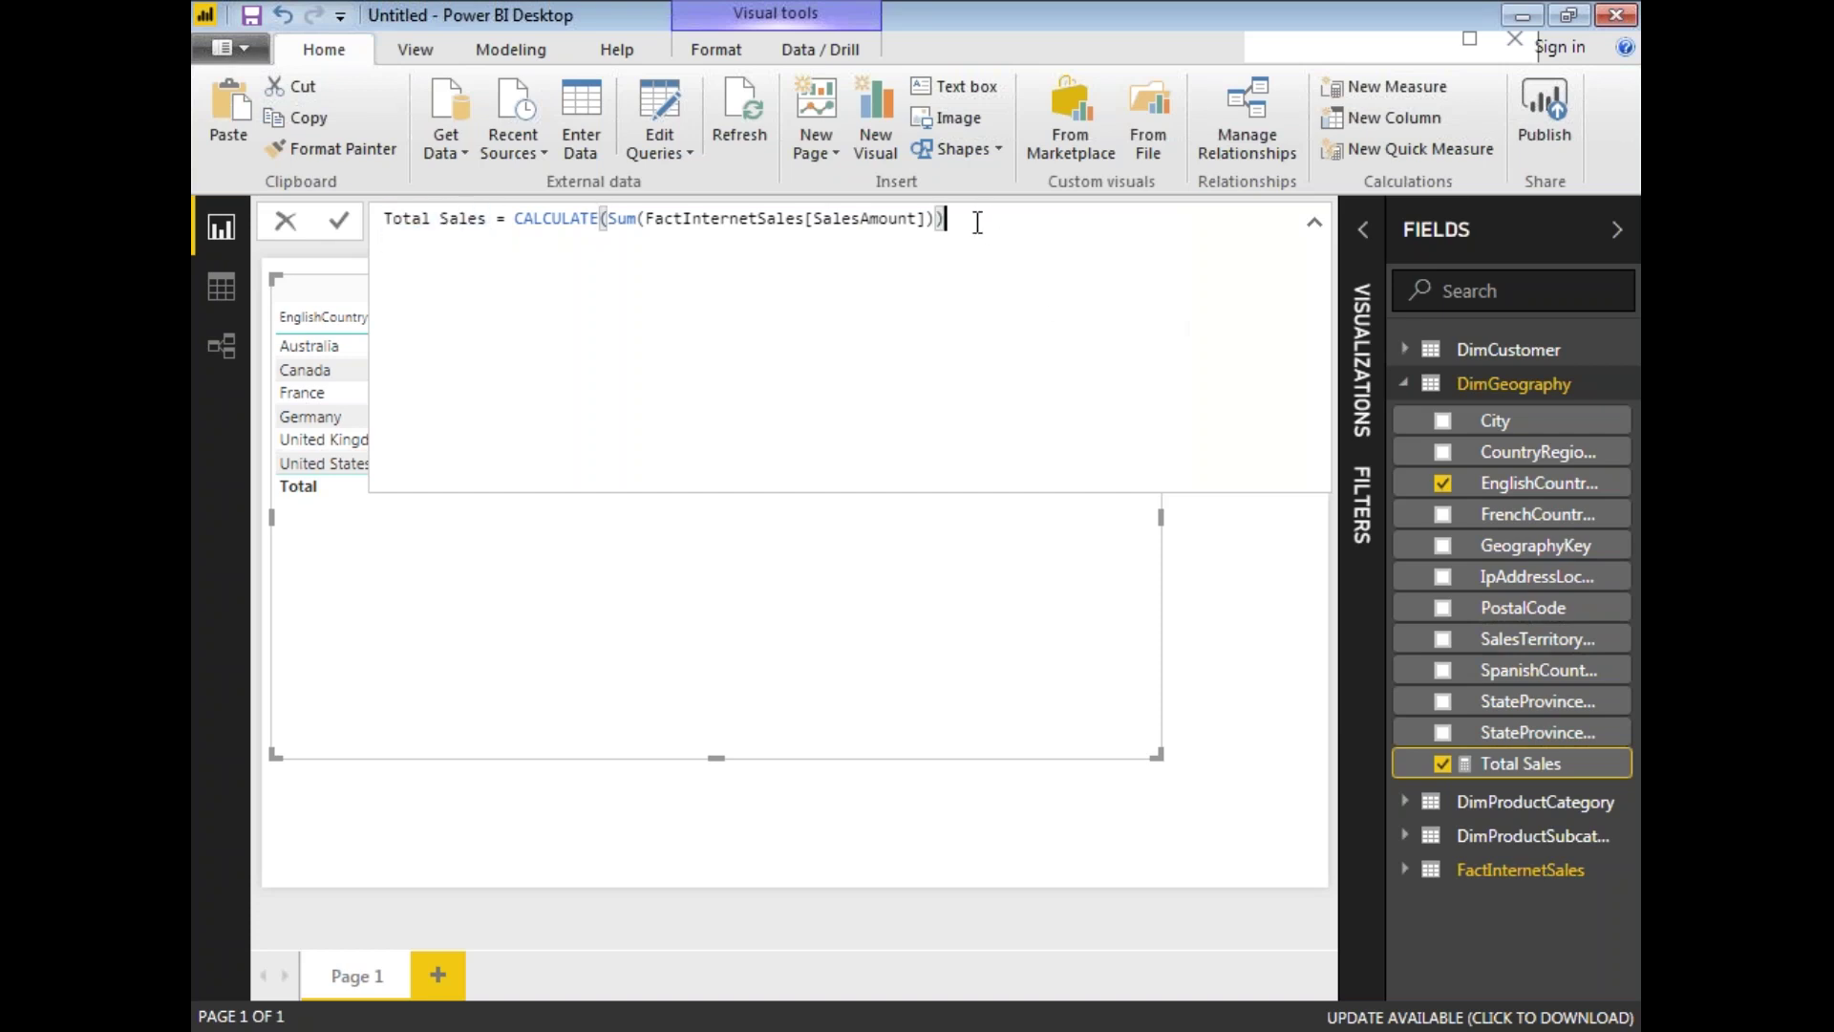
# Continue the Total Sales formula with FILTER(DimGeography, as the filter argument
pyautogui.write(',')
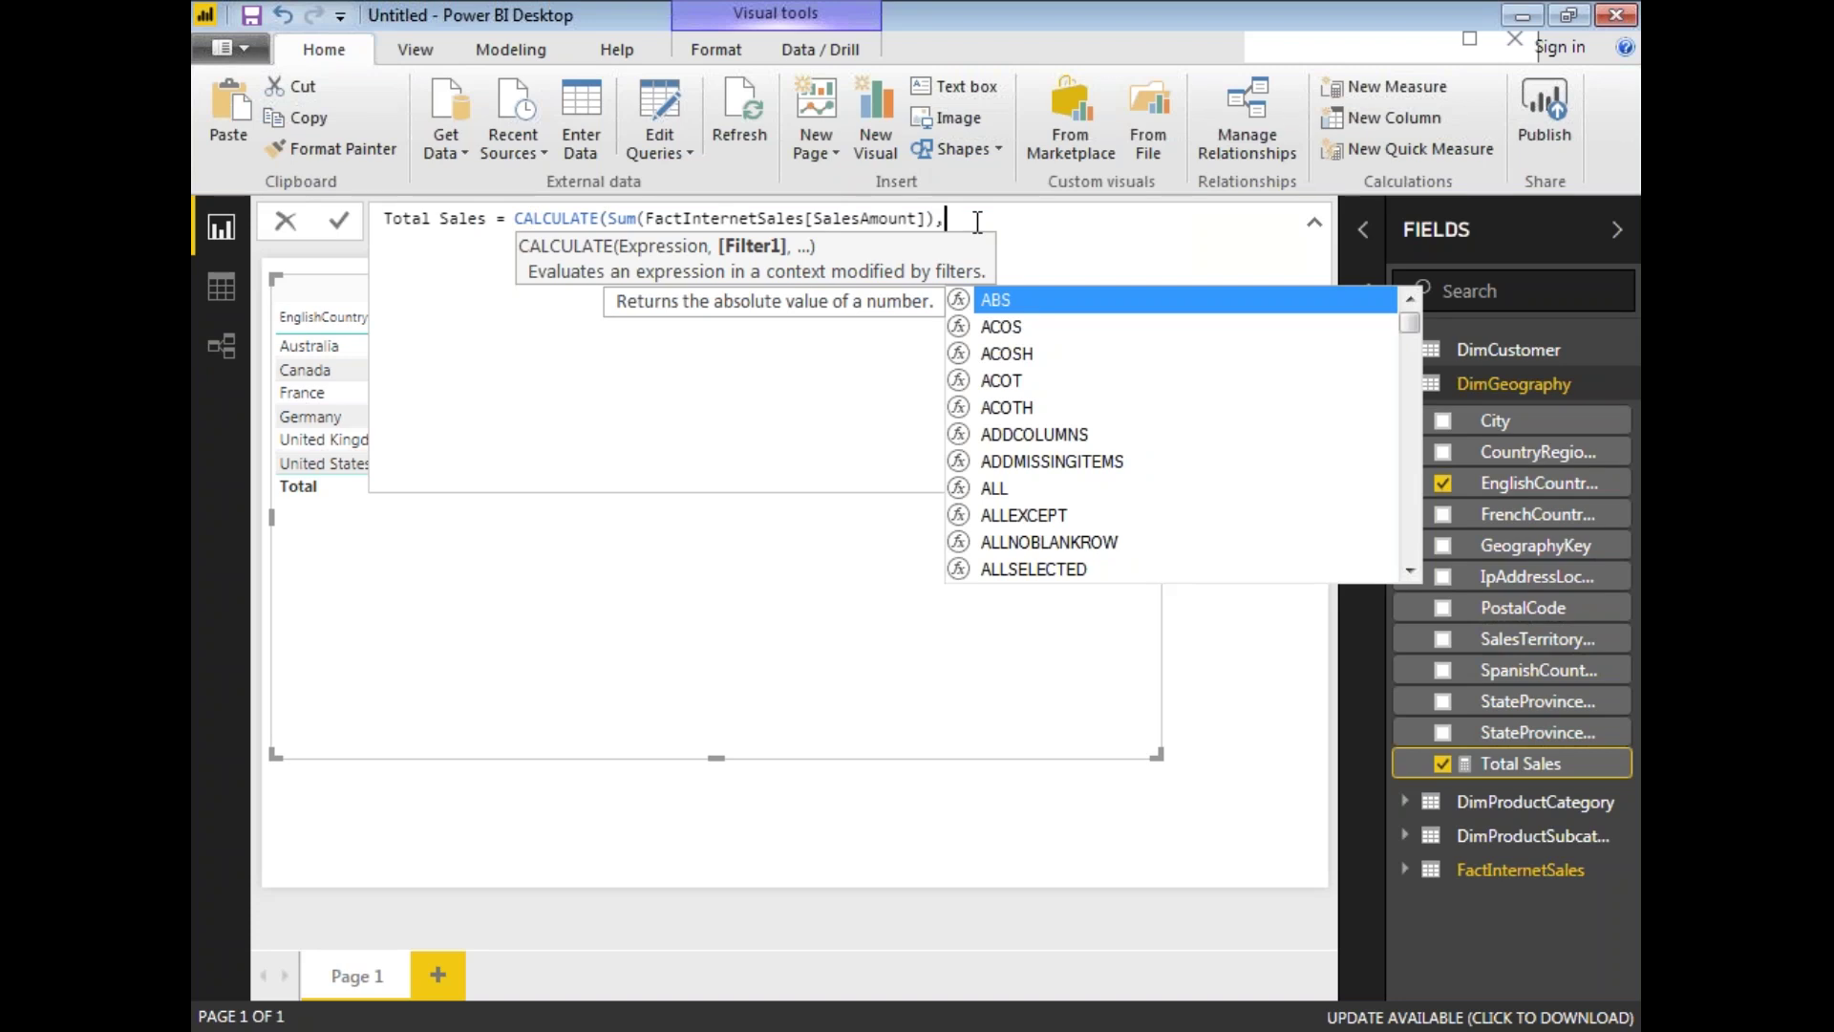
pyautogui.write('FI')
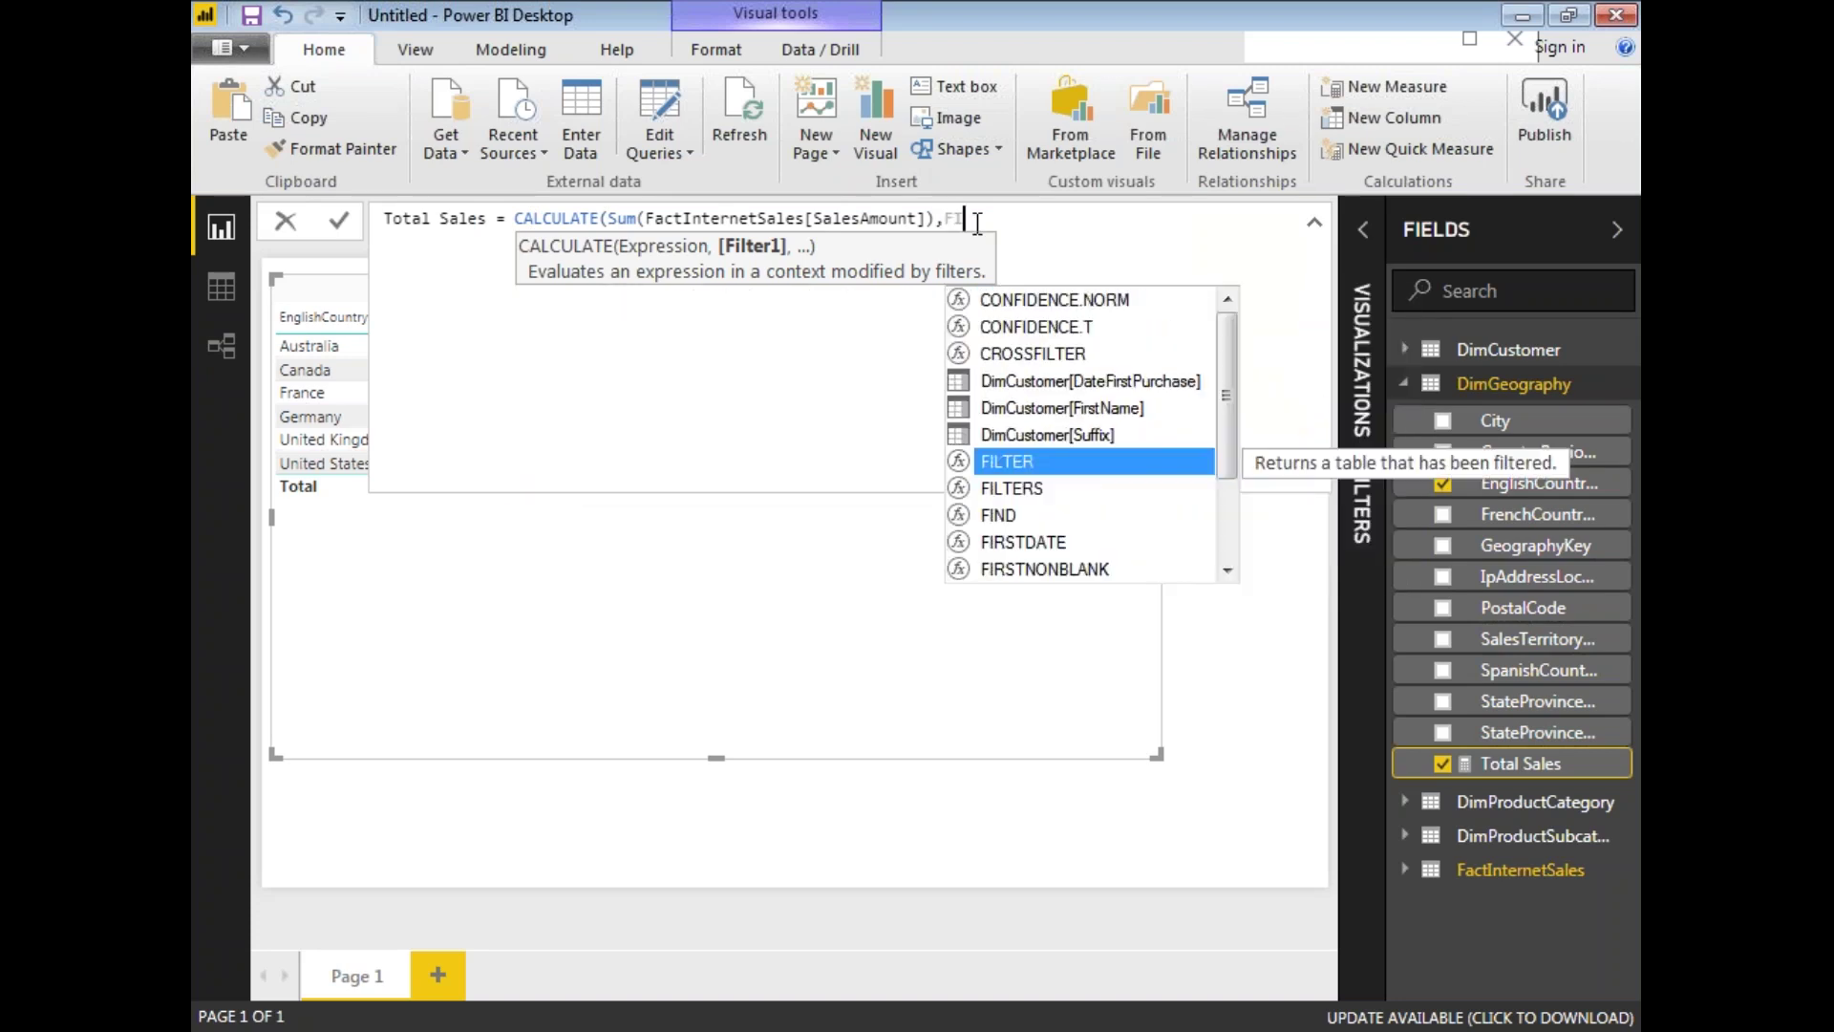
pyautogui.doubleClick(1047, 466)
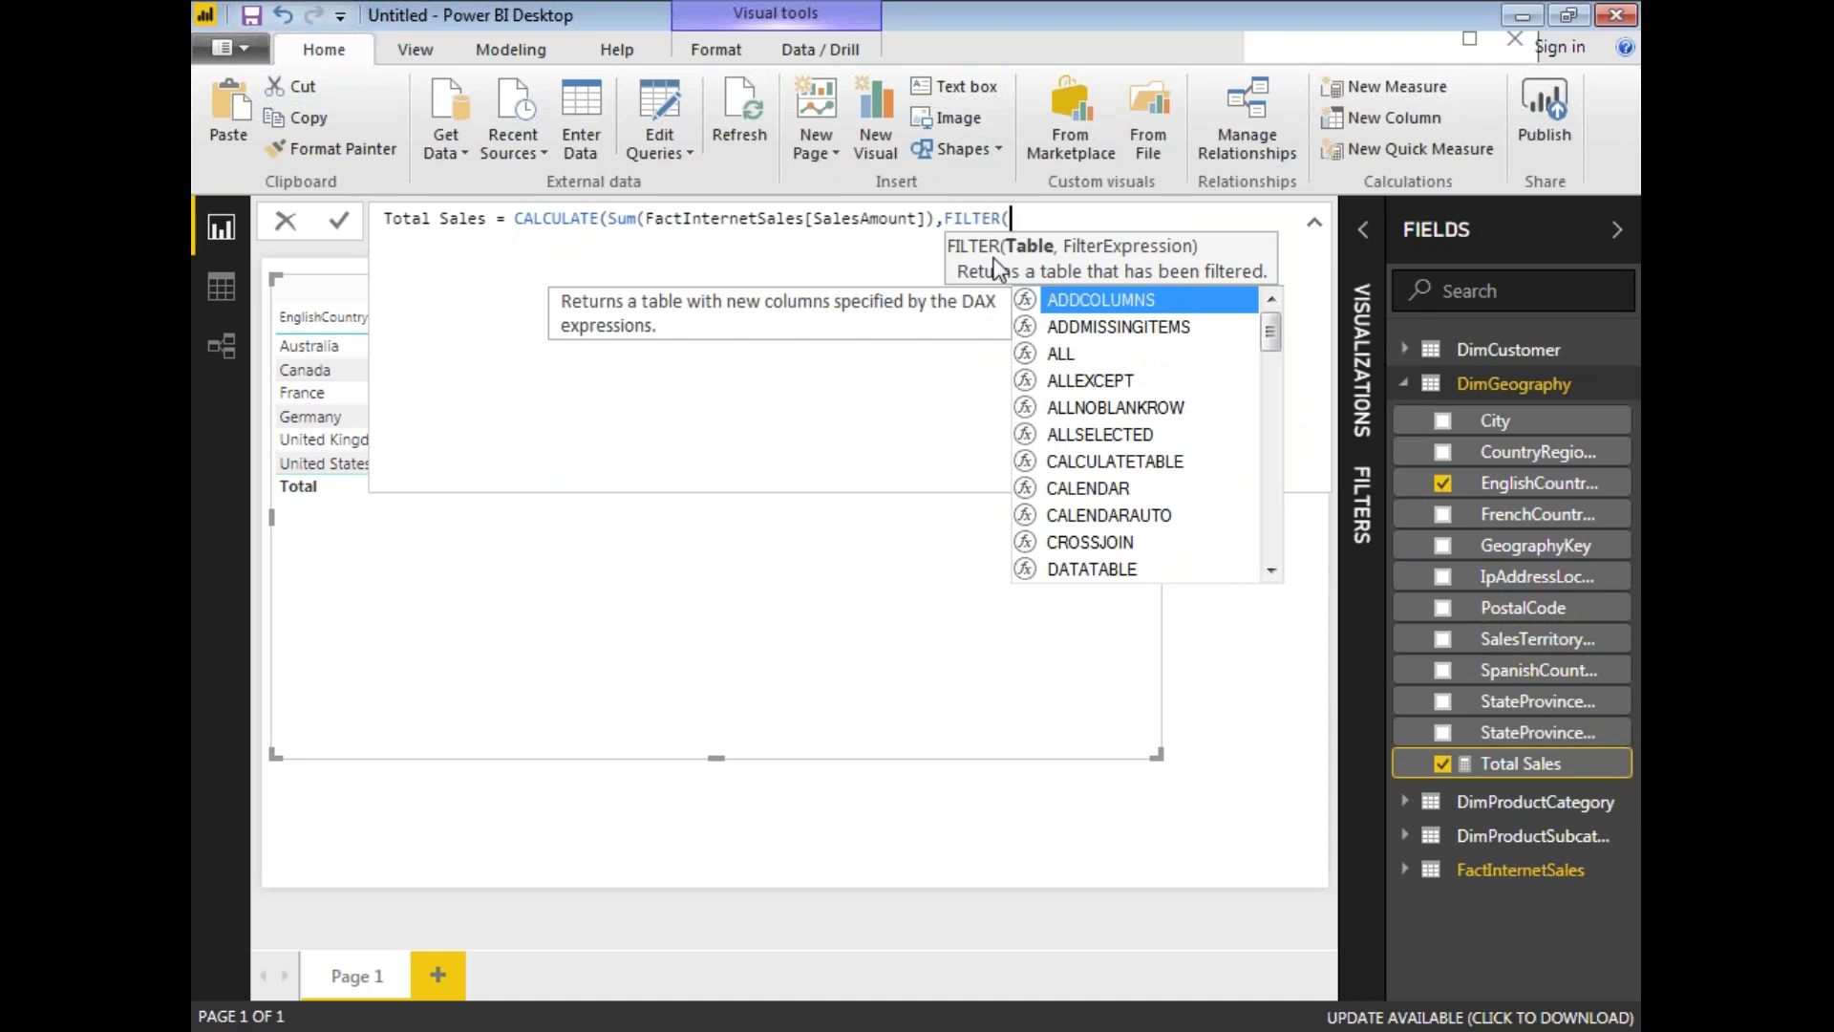
pyautogui.write('Dim')
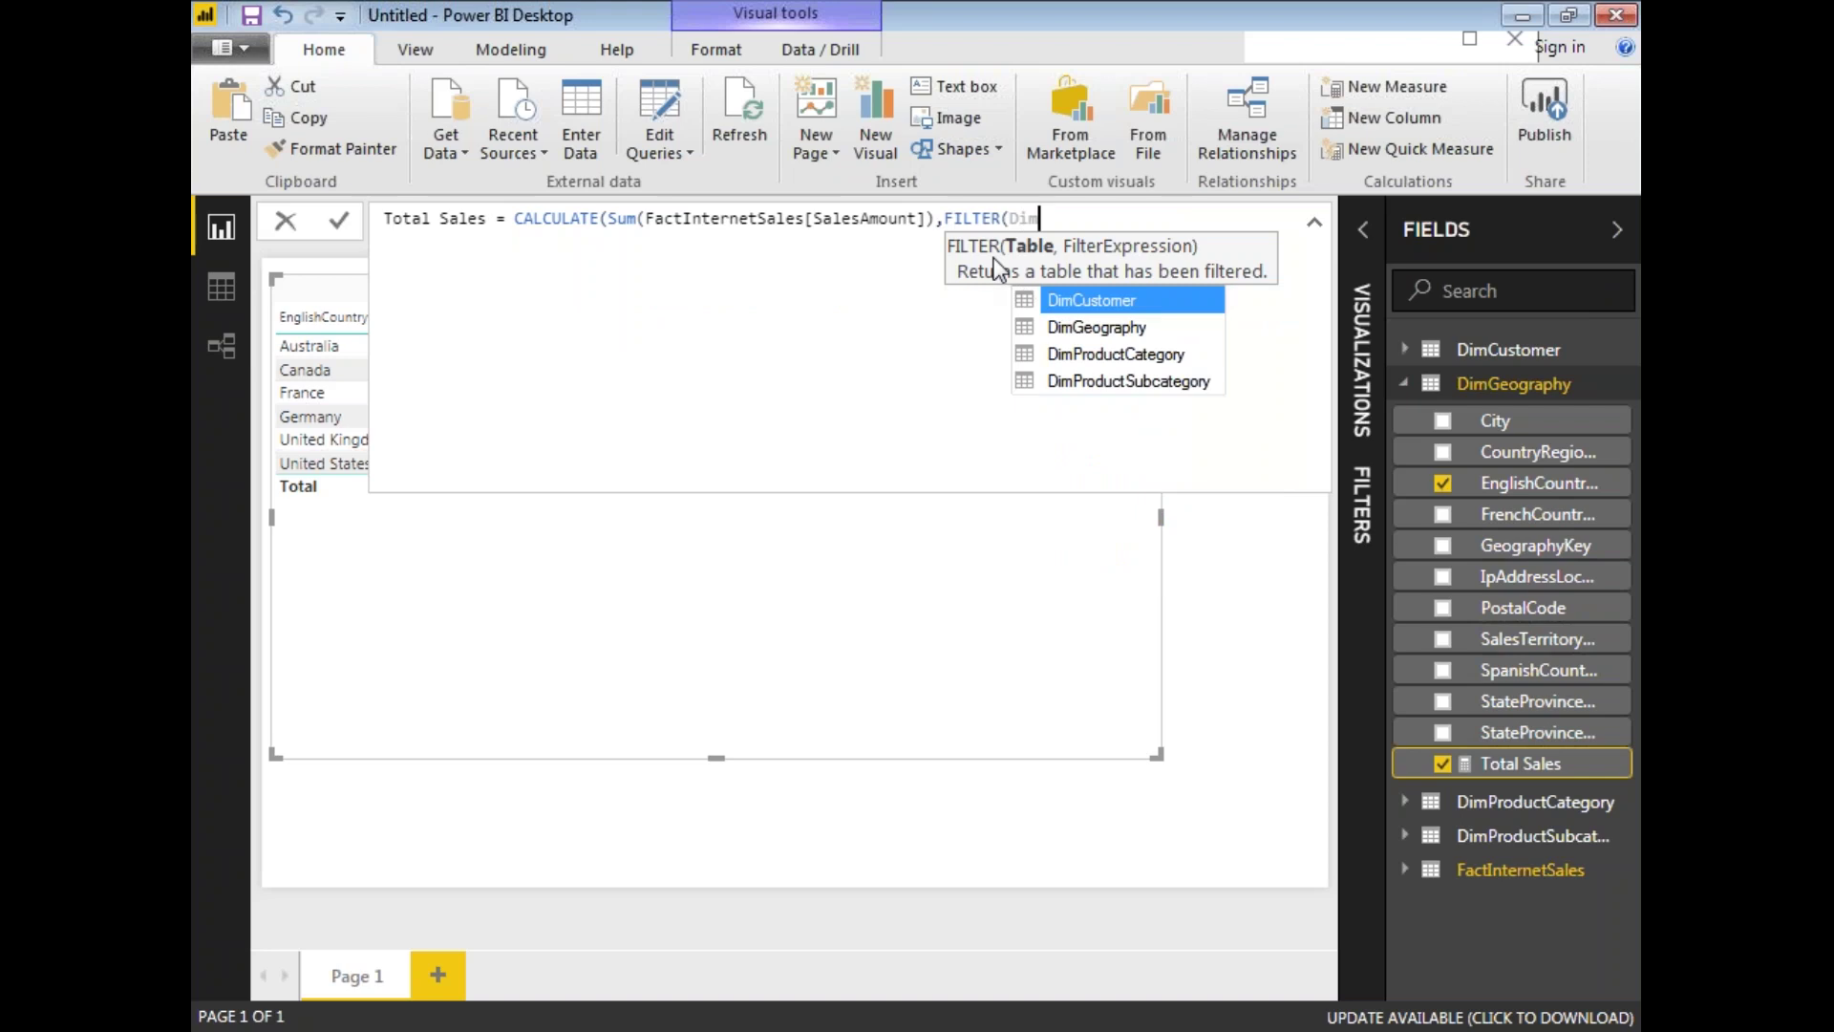
pyautogui.doubleClick(1075, 332)
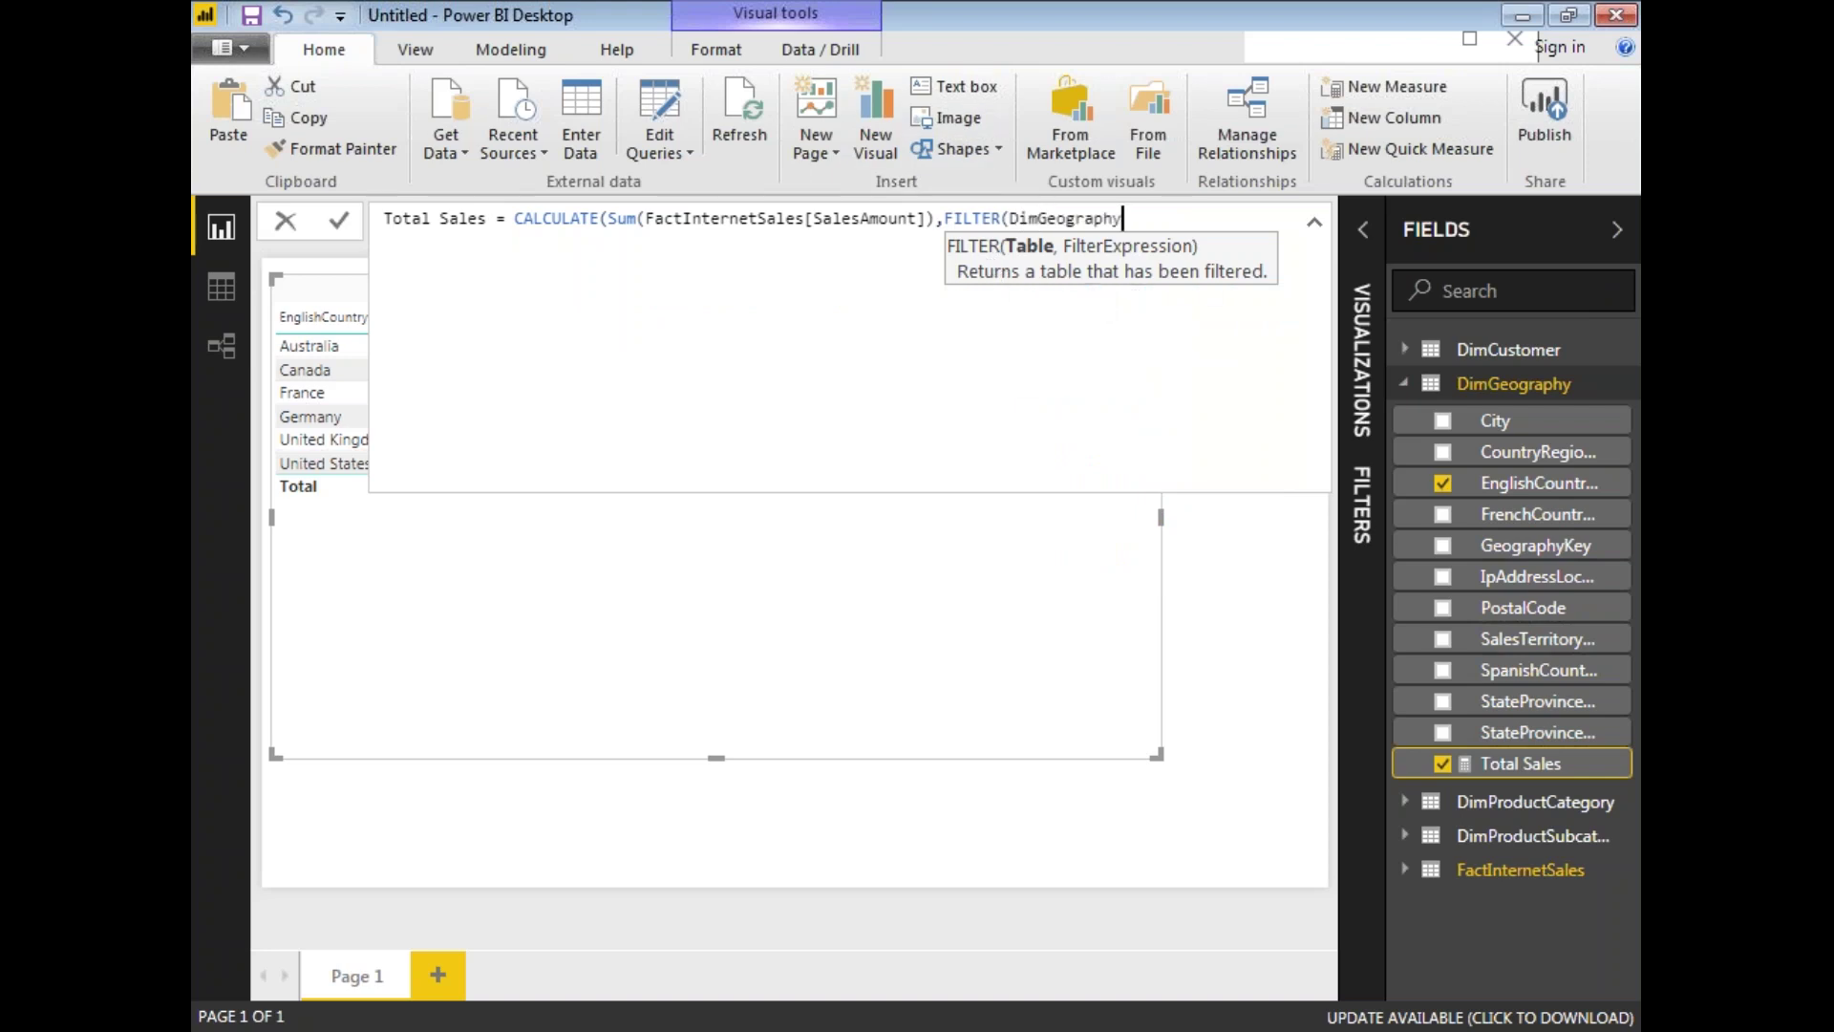
pyautogui.write(',')
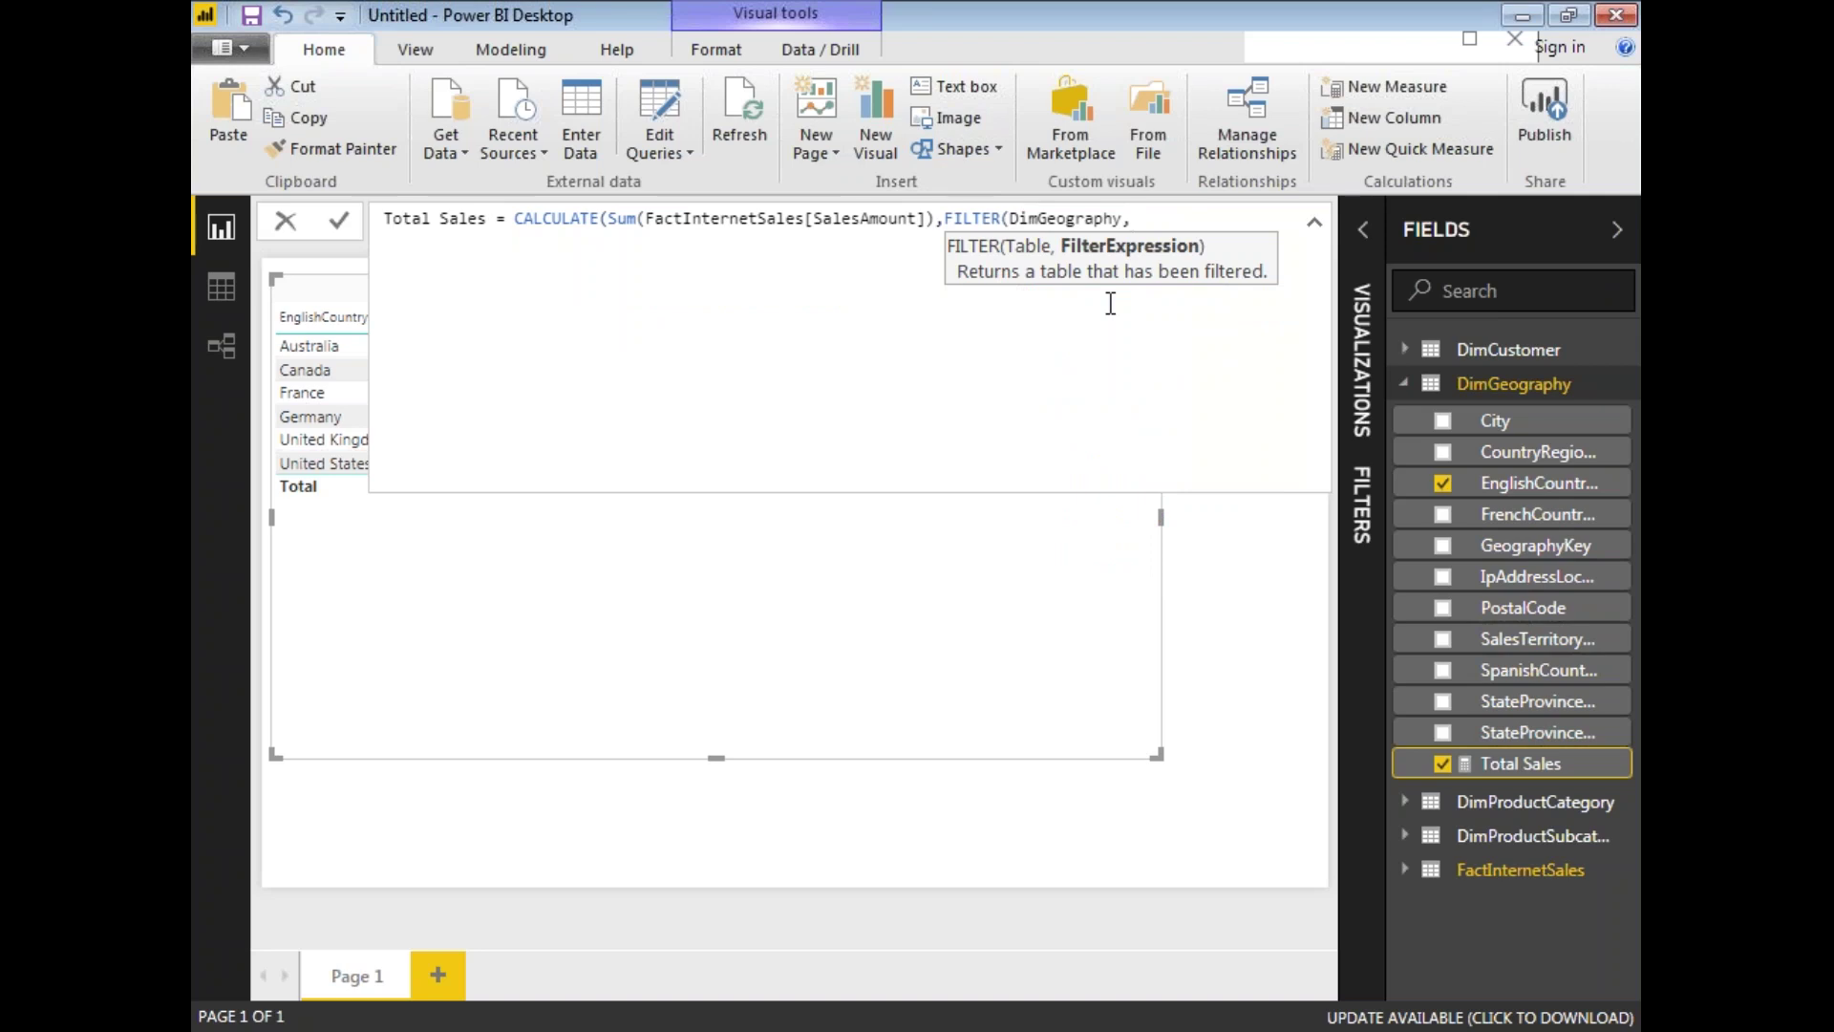
# Add the condition DimGeography[EnglishCountryRegionName]="Australia" inside the FILTER
pyautogui.write('E')
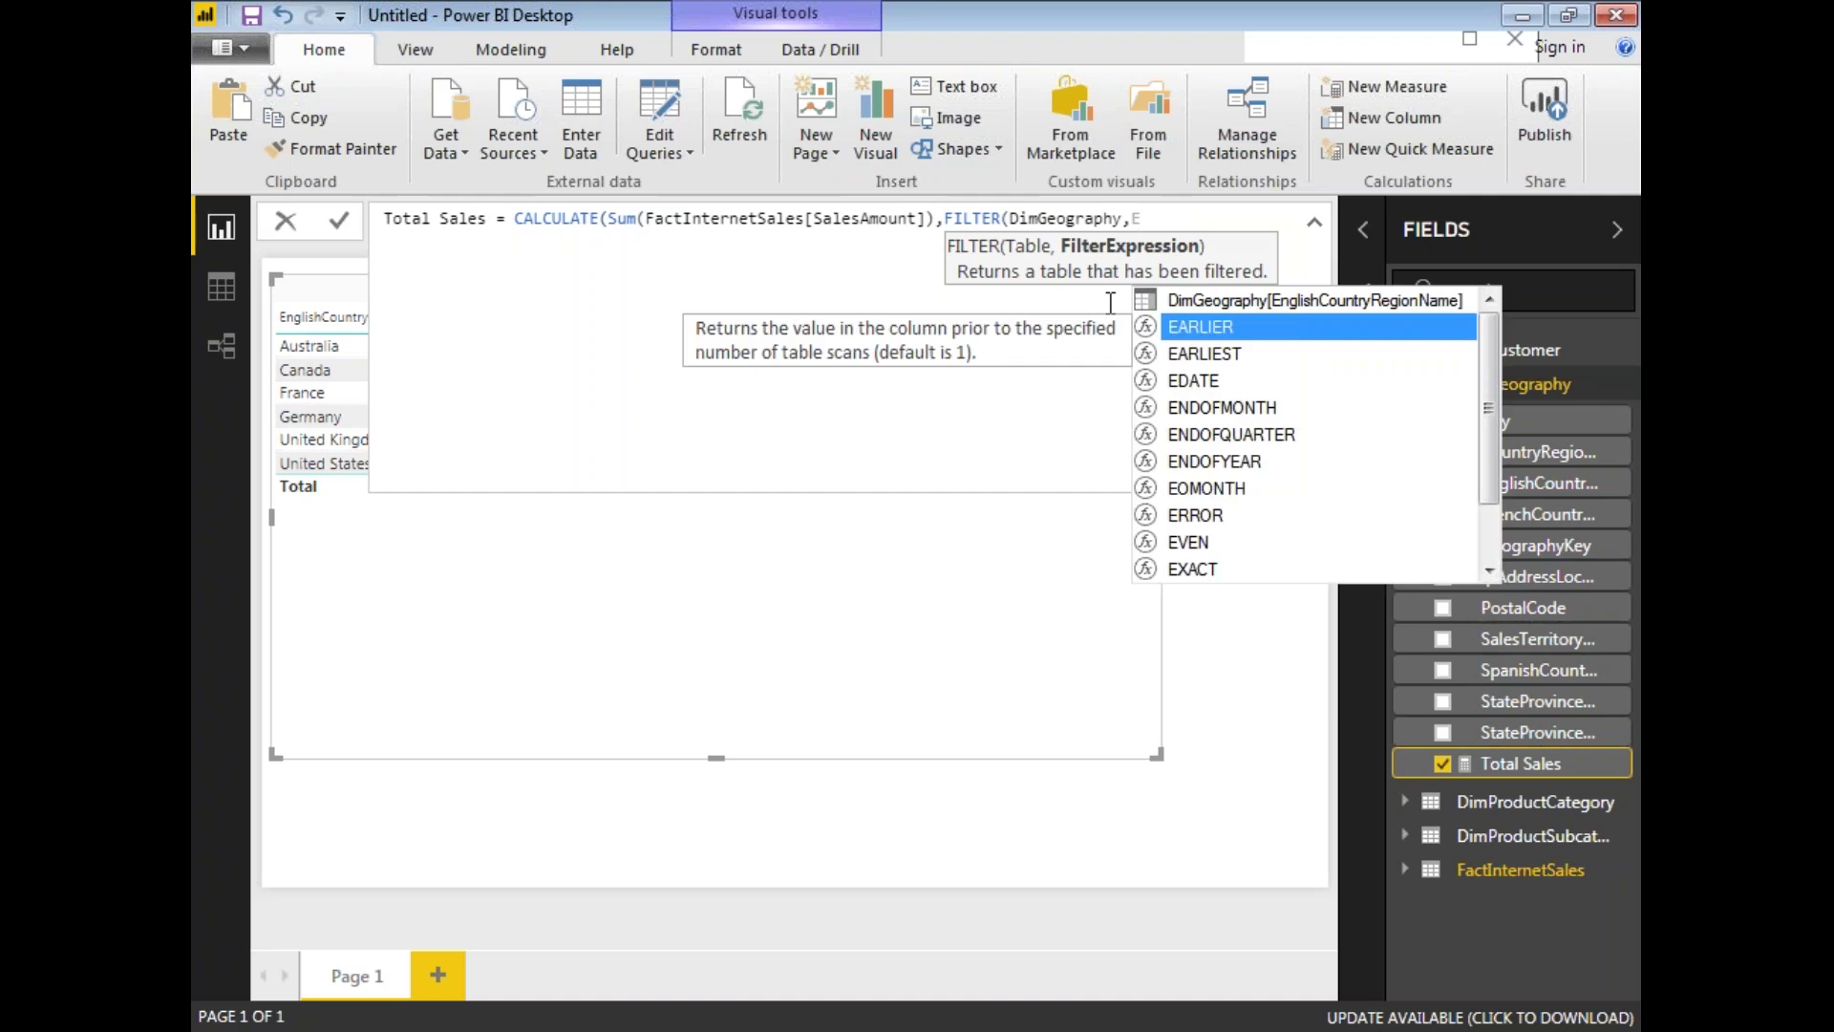
pyautogui.press('BackSpace')
pyautogui.write('Dim')
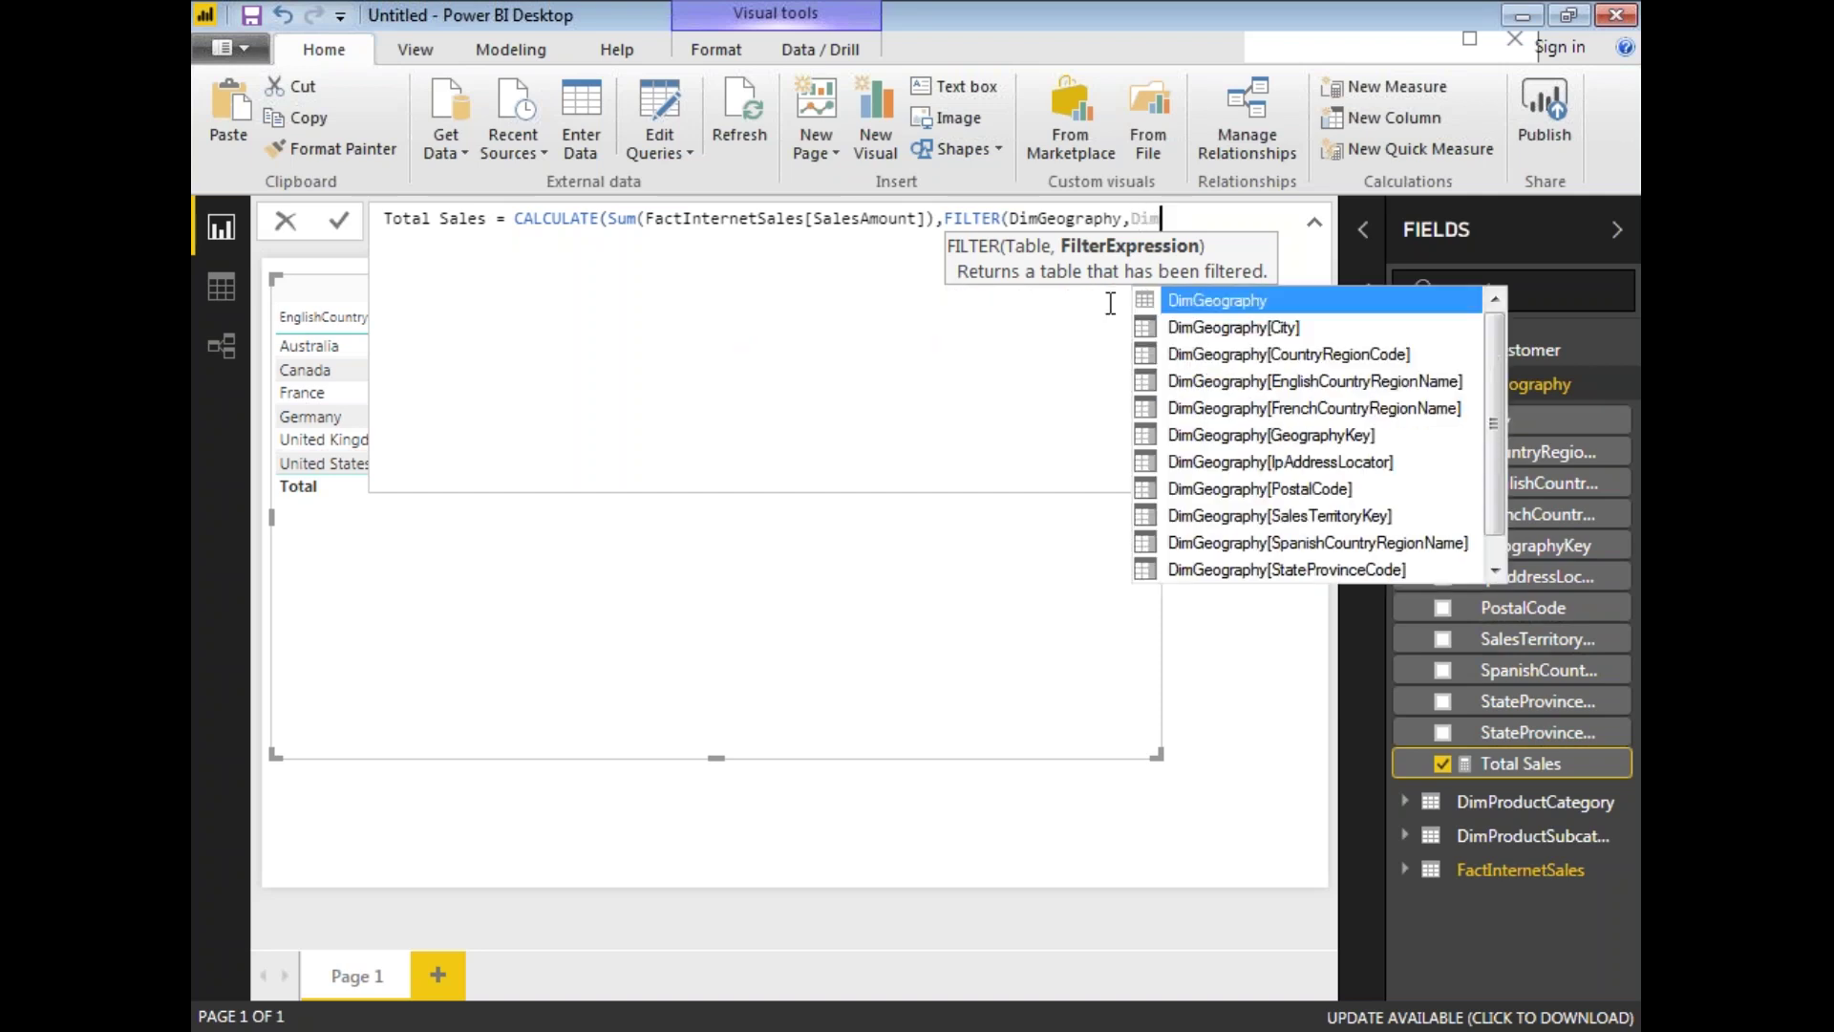
pyautogui.press('Down')
pyautogui.press('Down')
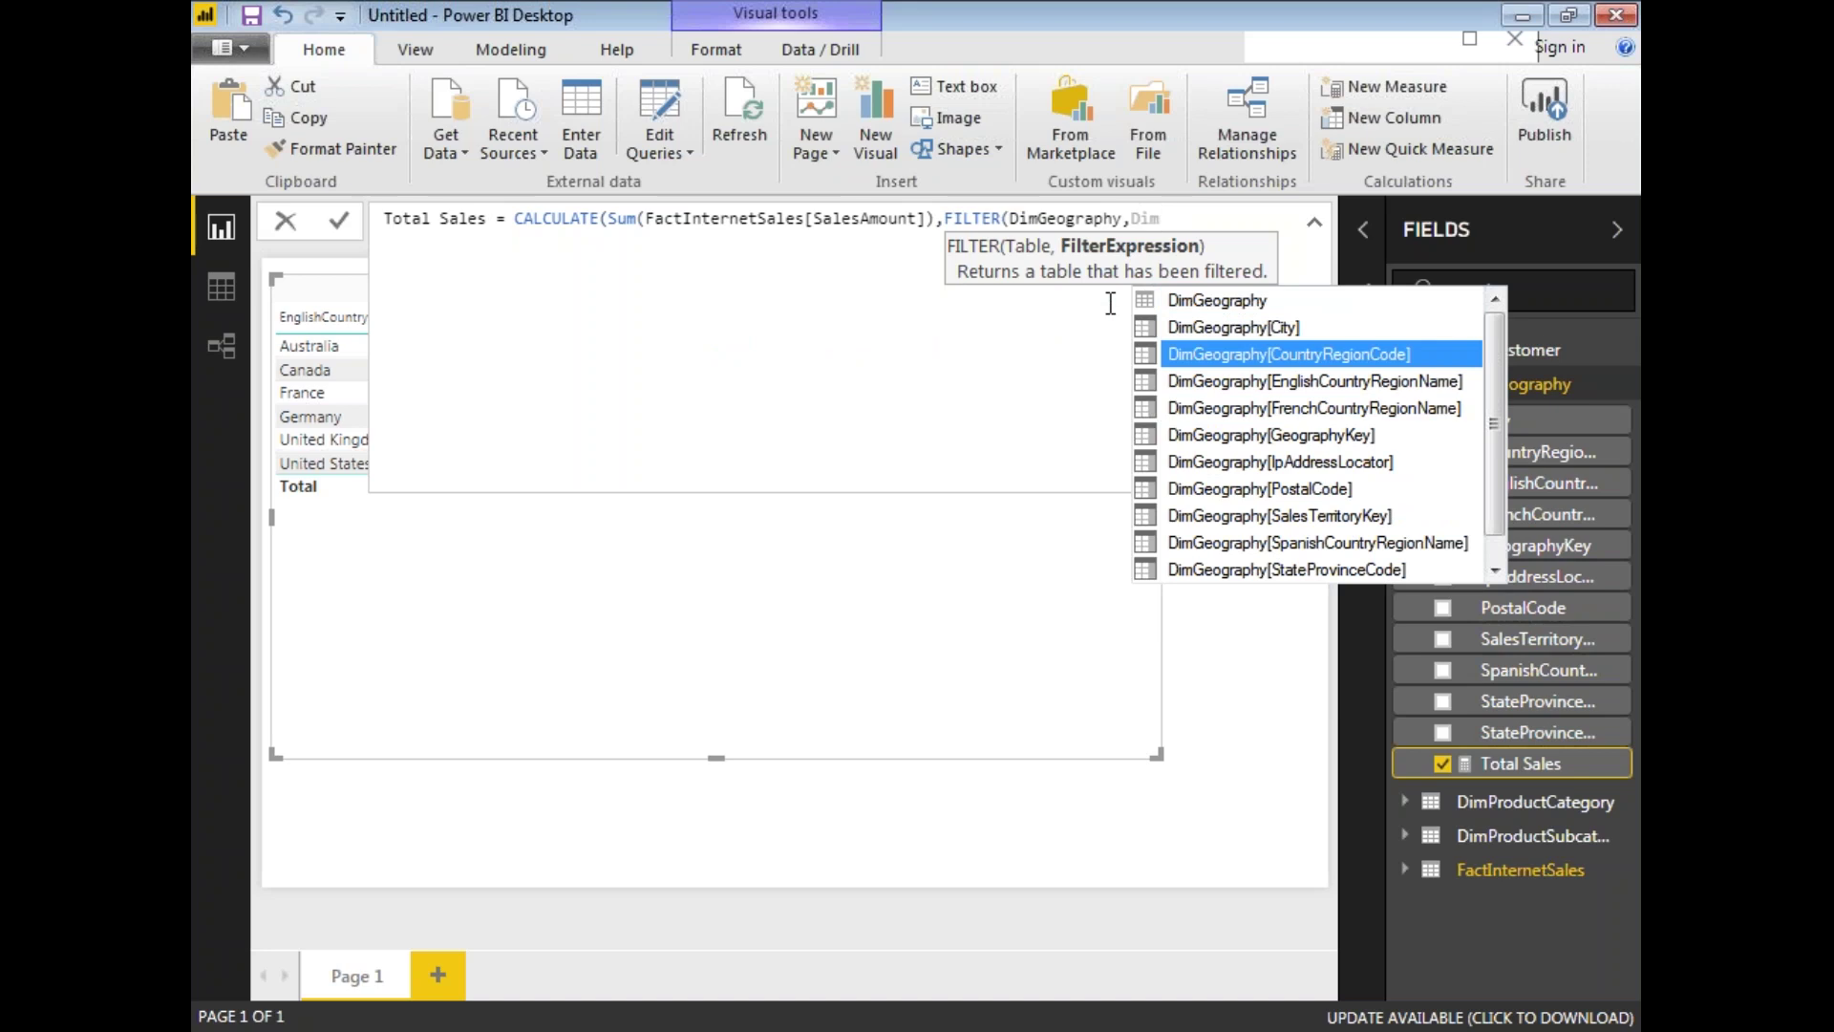
pyautogui.press('Down')
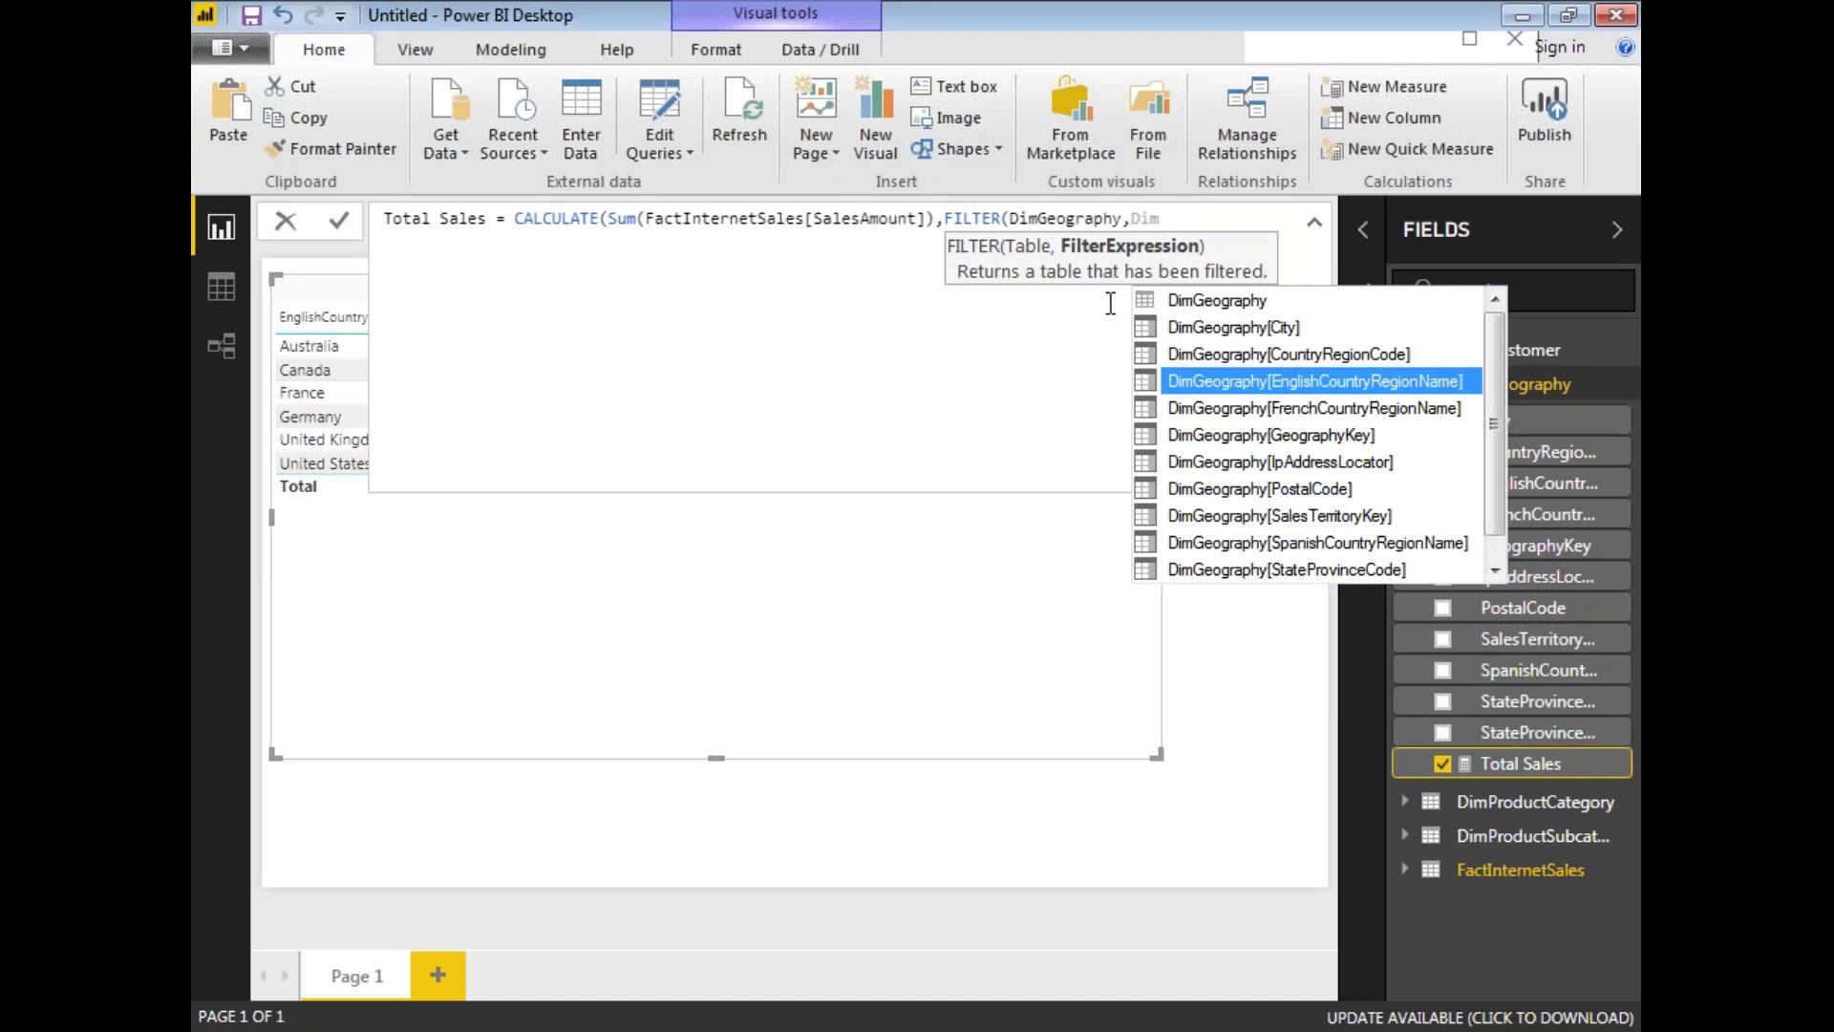
pyautogui.press('Escape')
pyautogui.hotkey('ctrl', 'space')
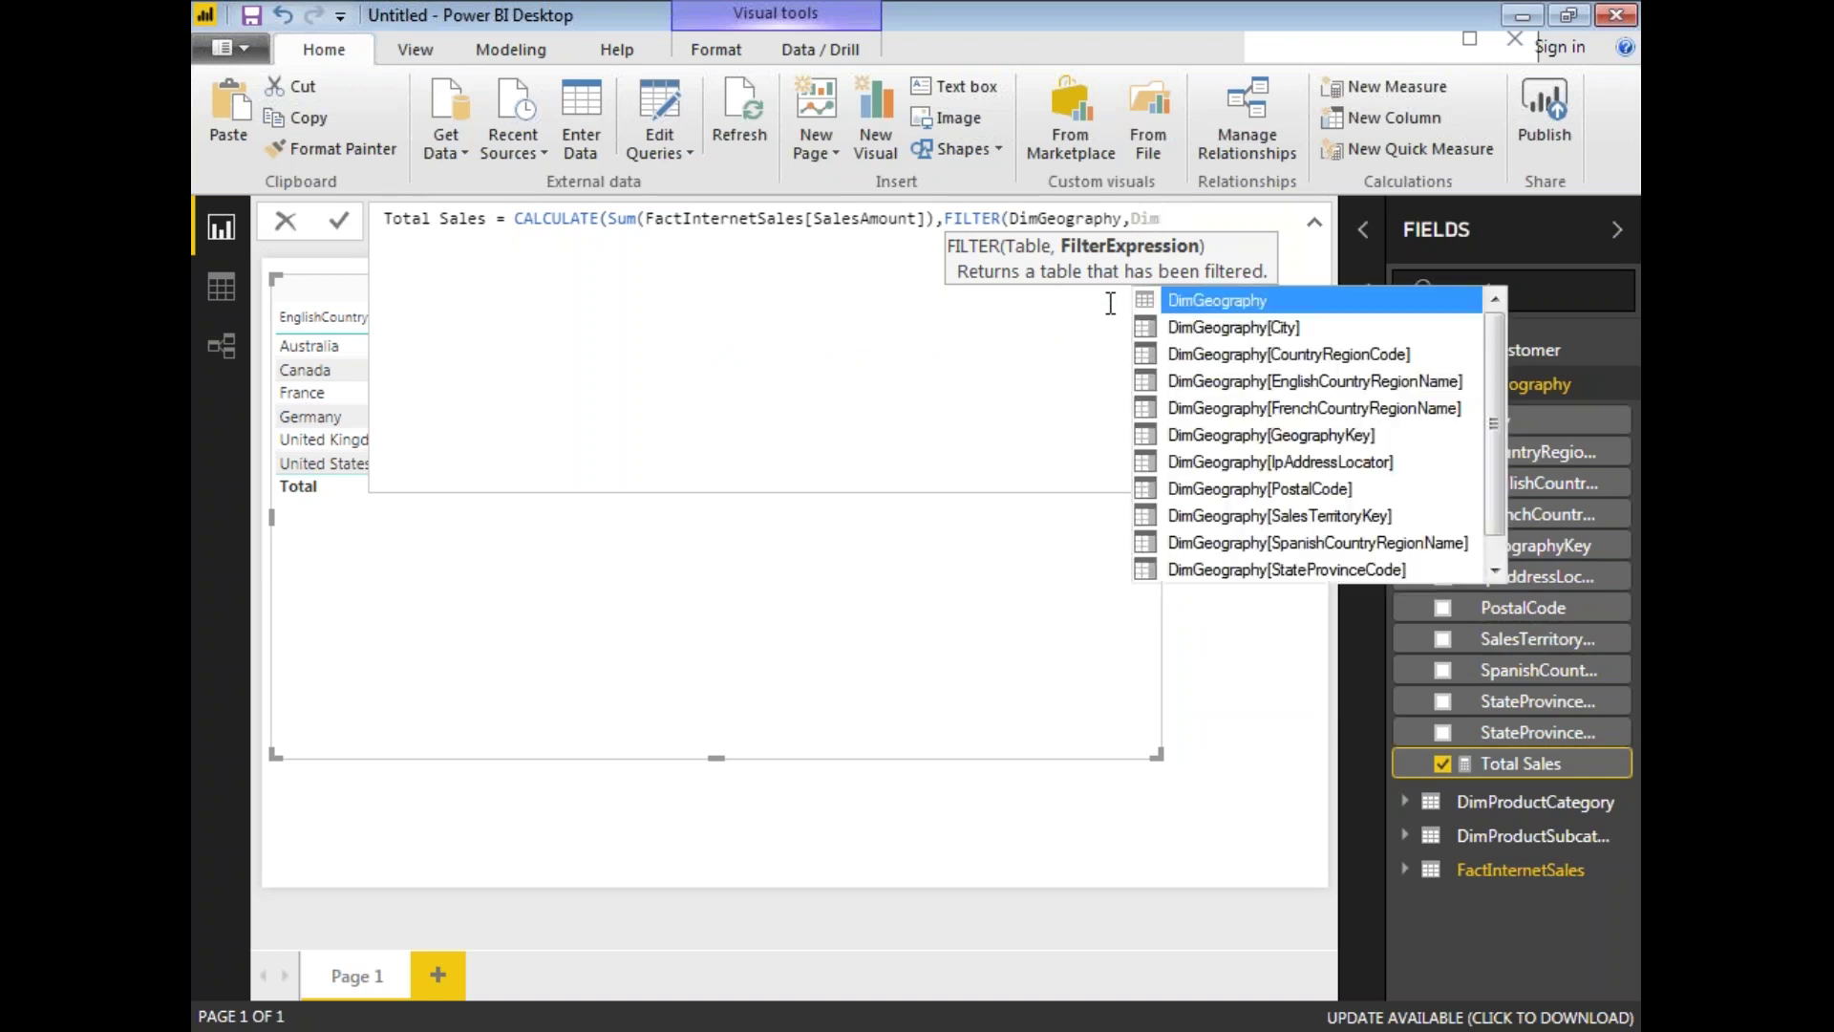
pyautogui.doubleClick(1390, 384)
pyautogui.write('="')
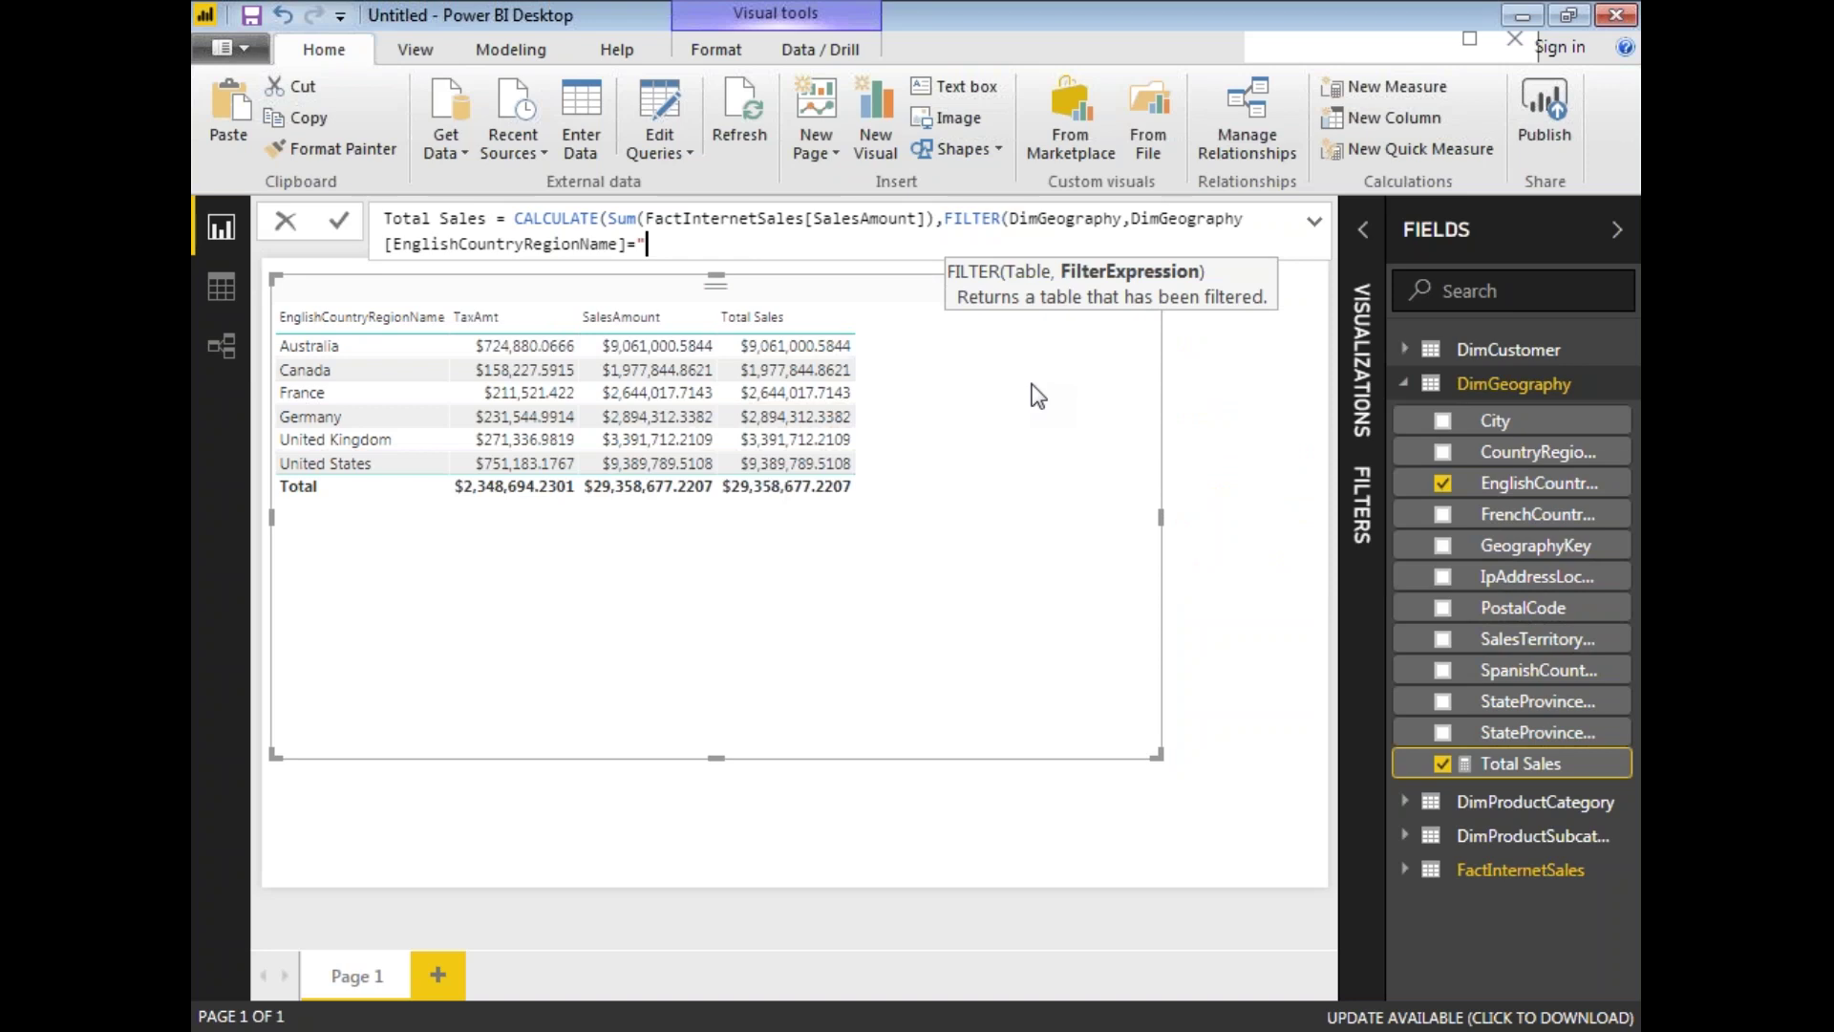
pyautogui.write('Australia")')
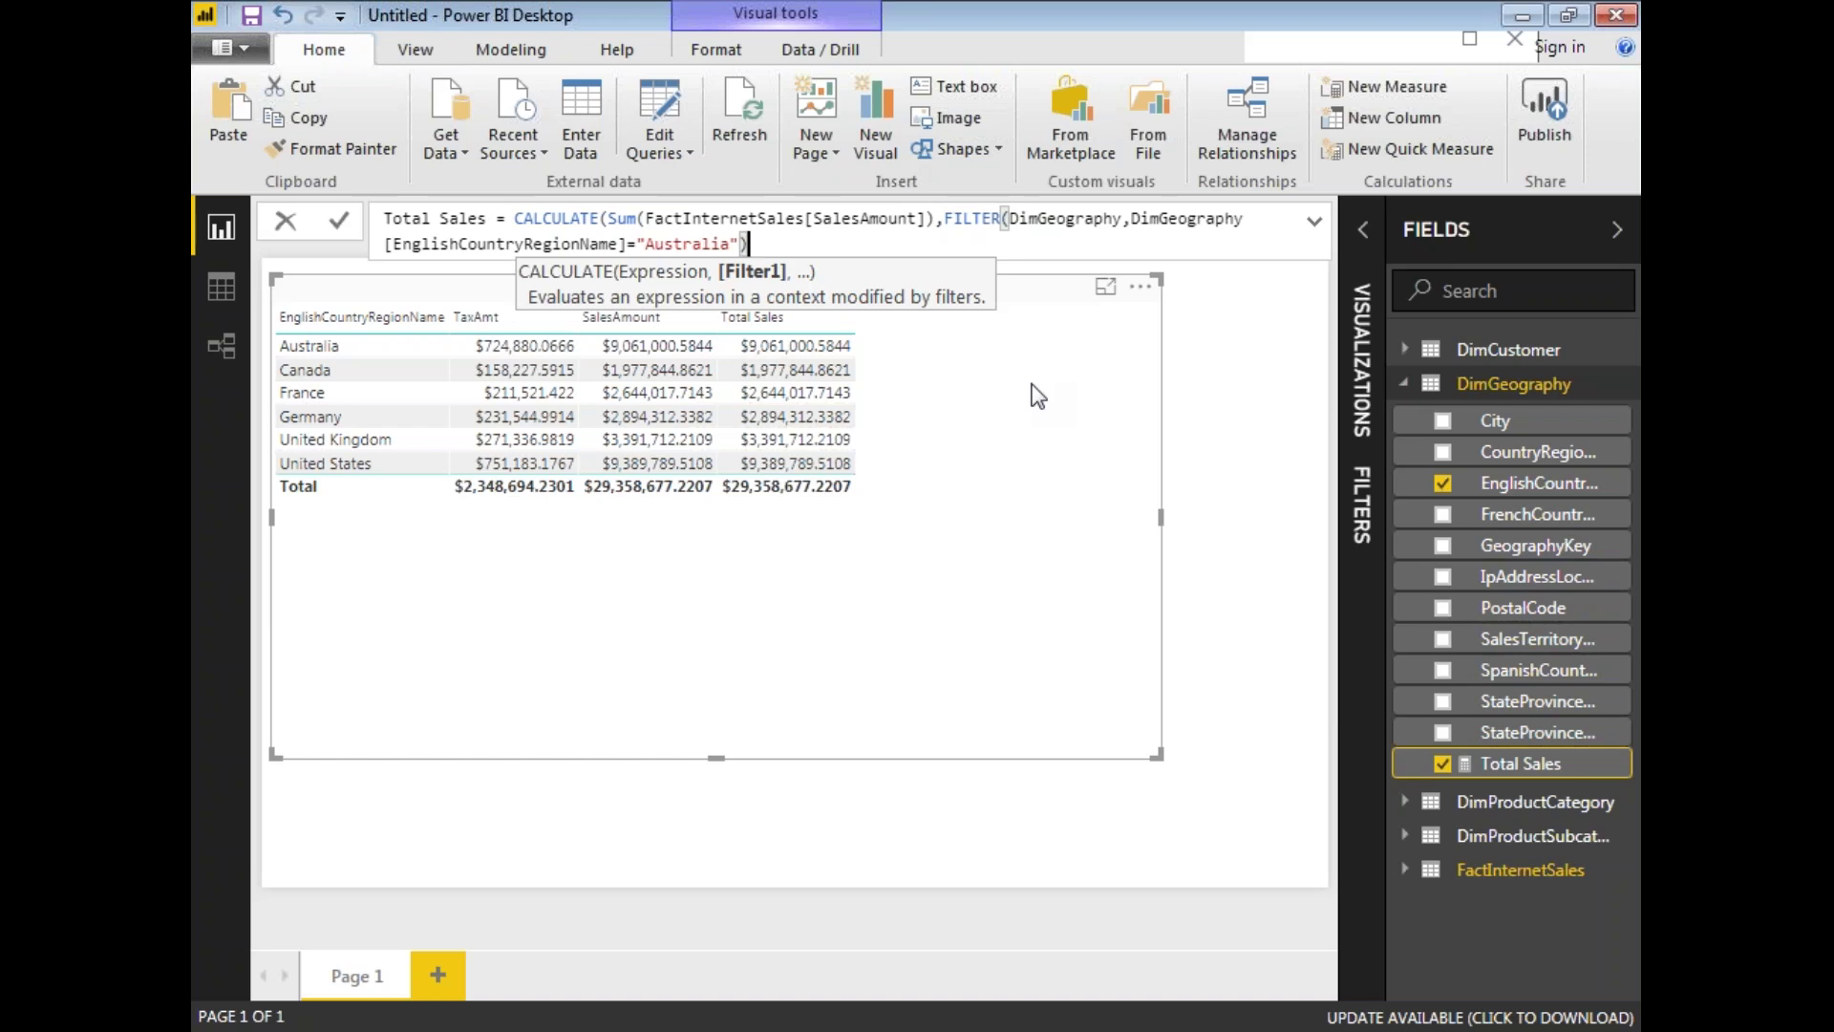
# Close and commit the measure so only Australia shows Total Sales of $9,061,000.5844
pyautogui.write(')')
pyautogui.press('Return')
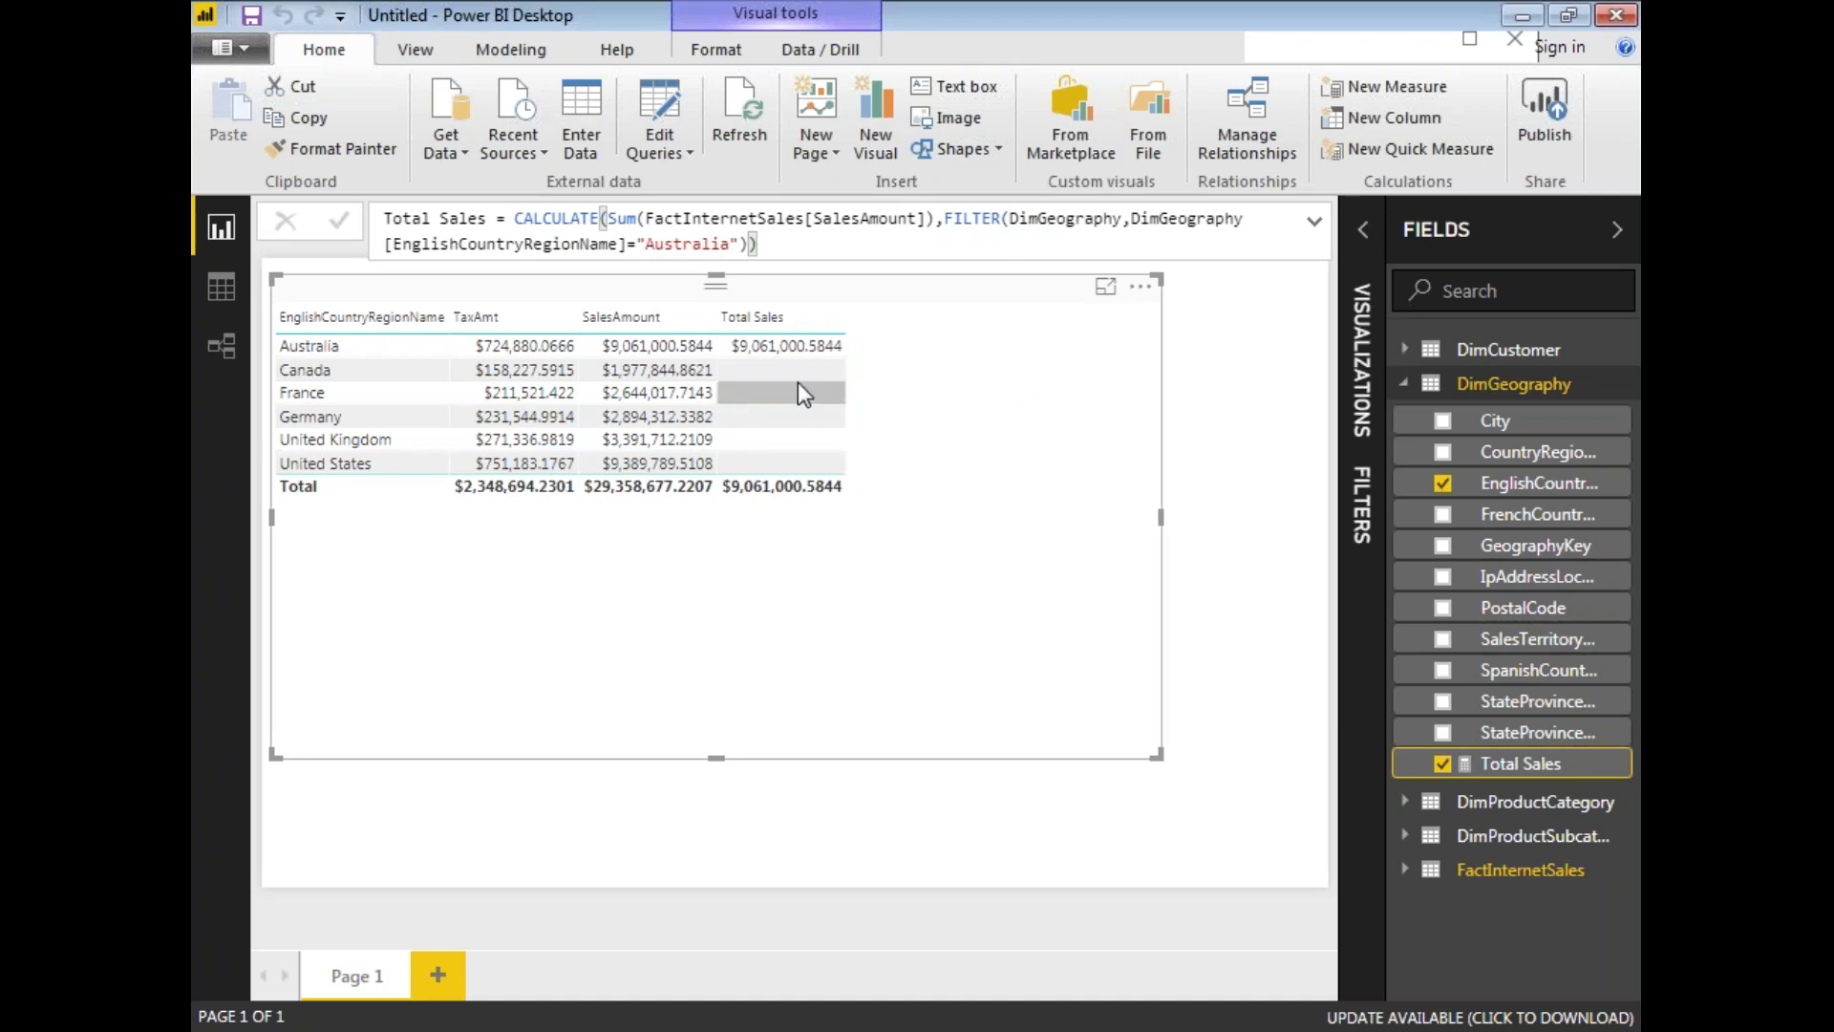
pyautogui.click(771, 349)
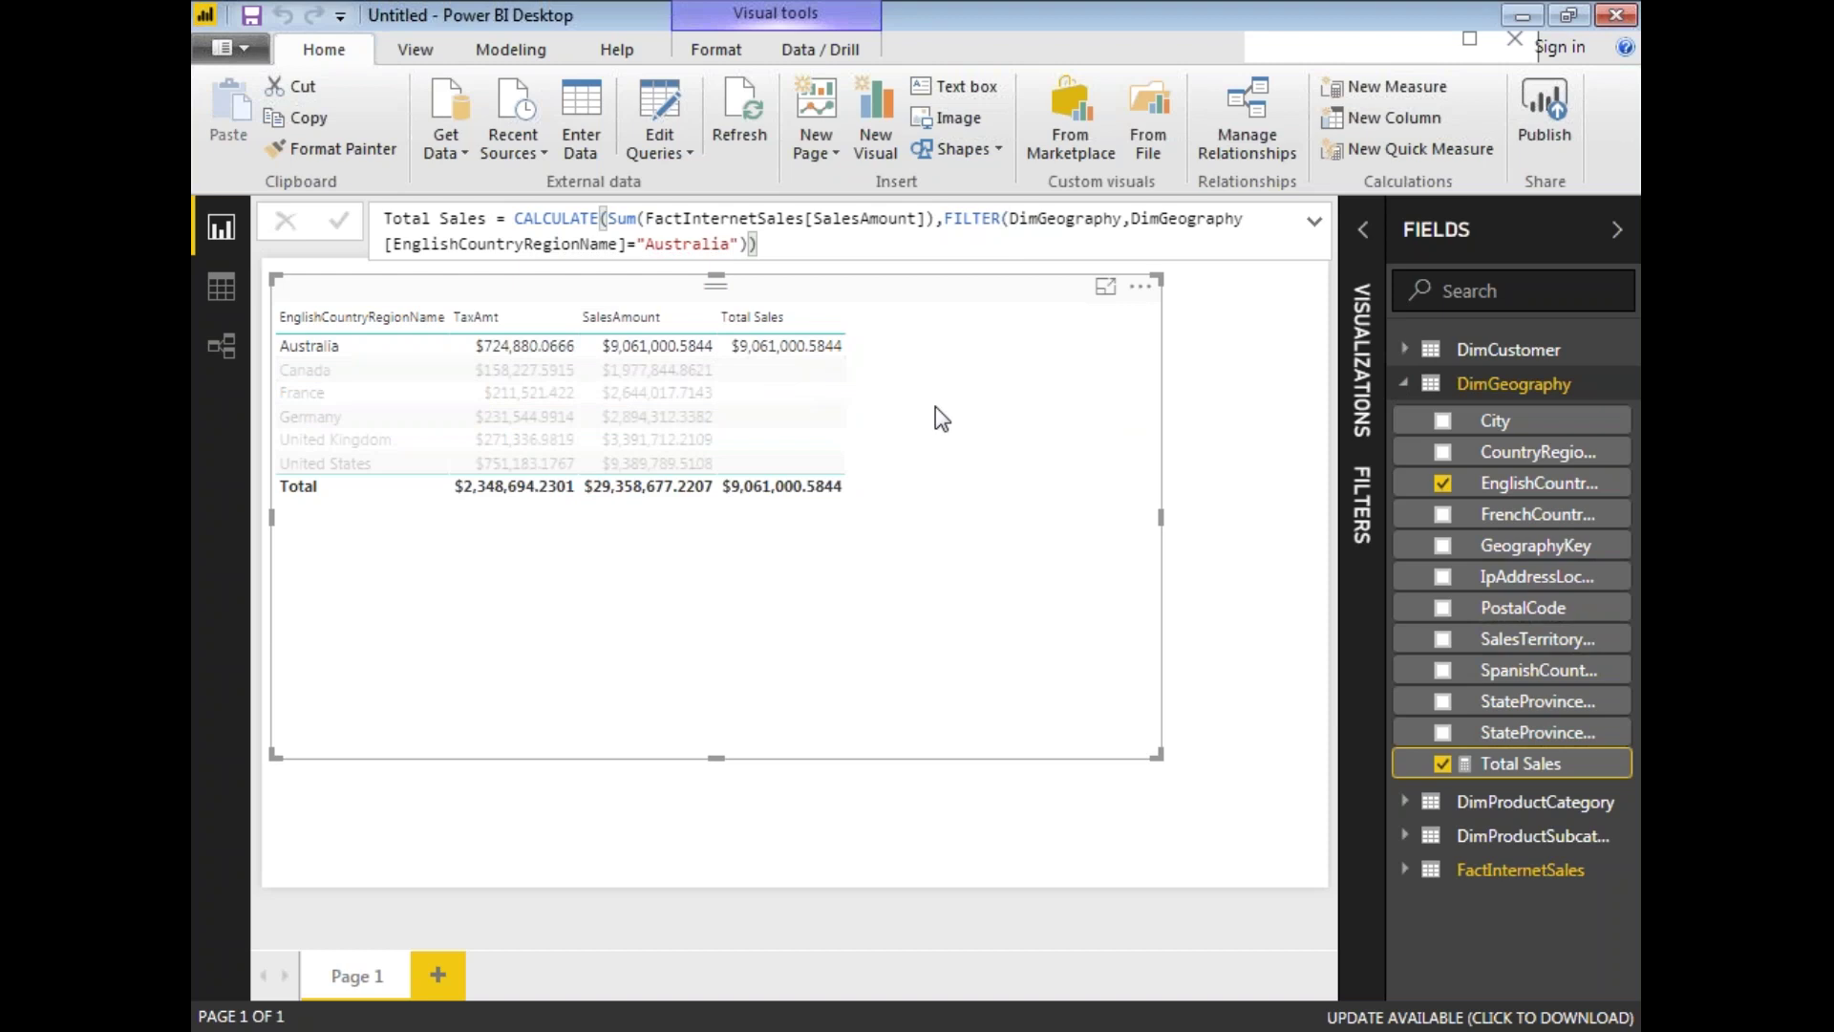
pyautogui.click(989, 458)
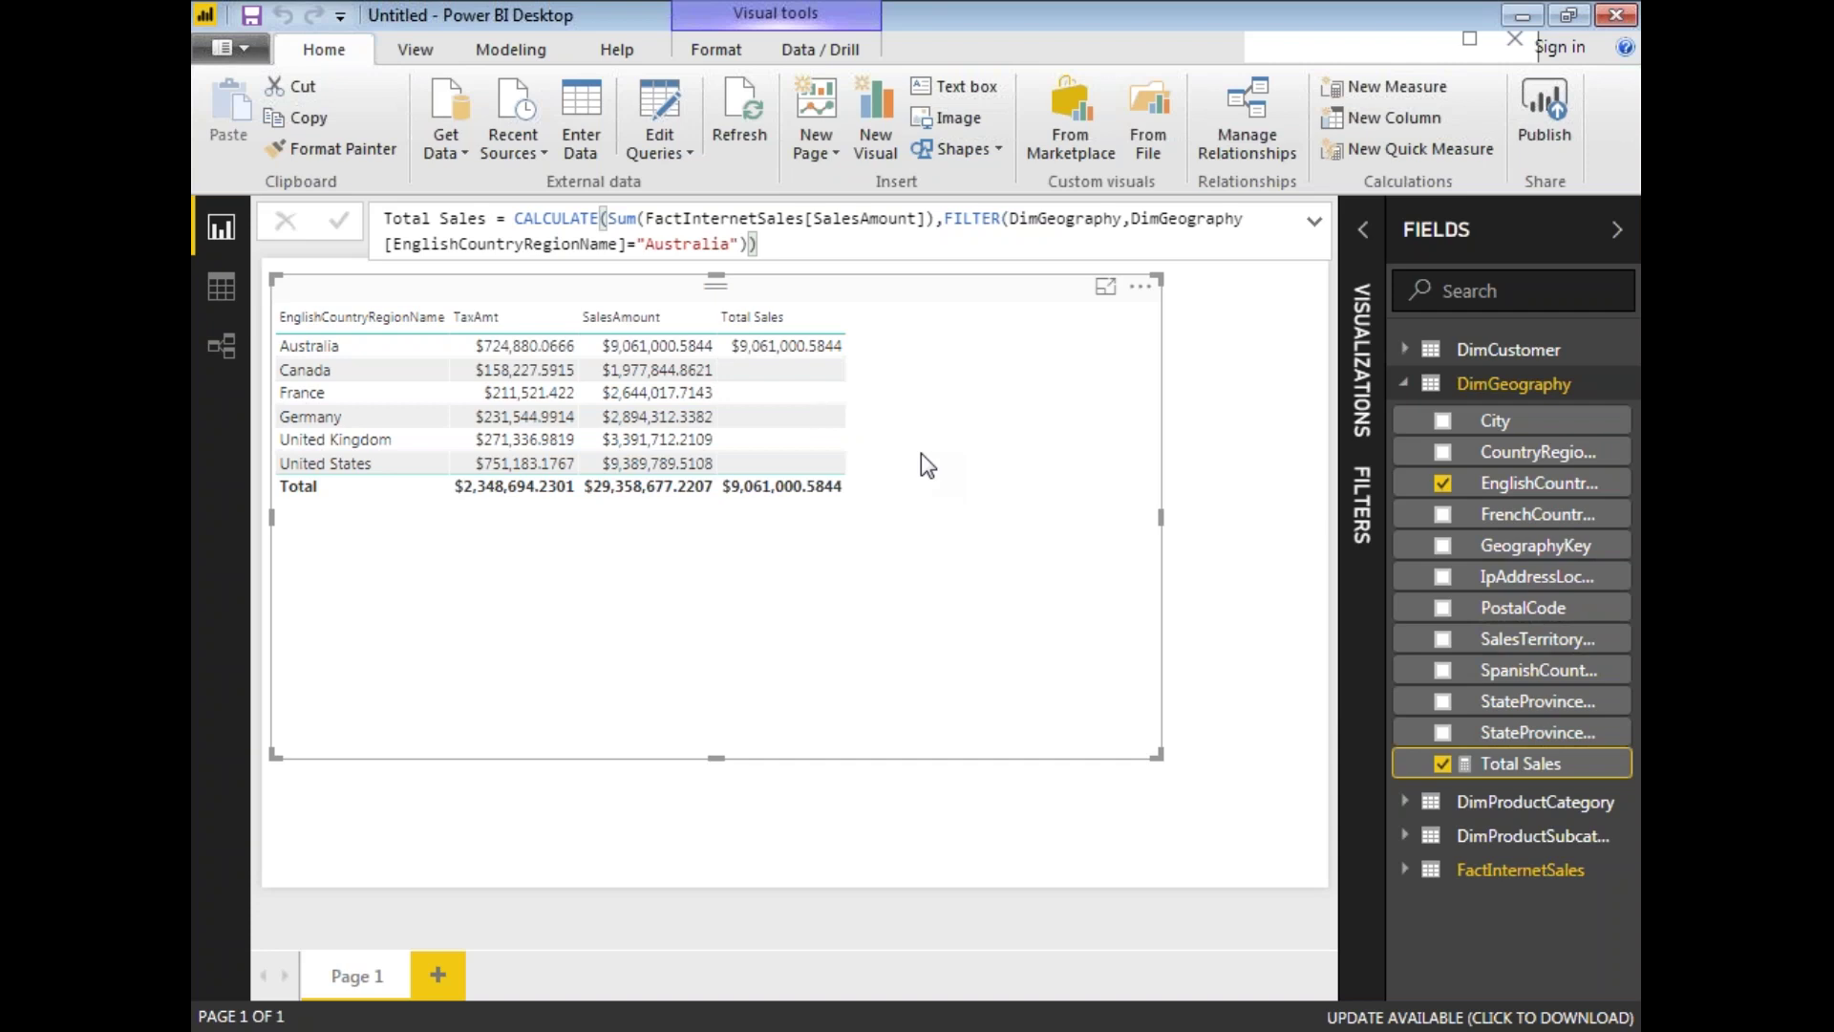
pyautogui.click(405, 221)
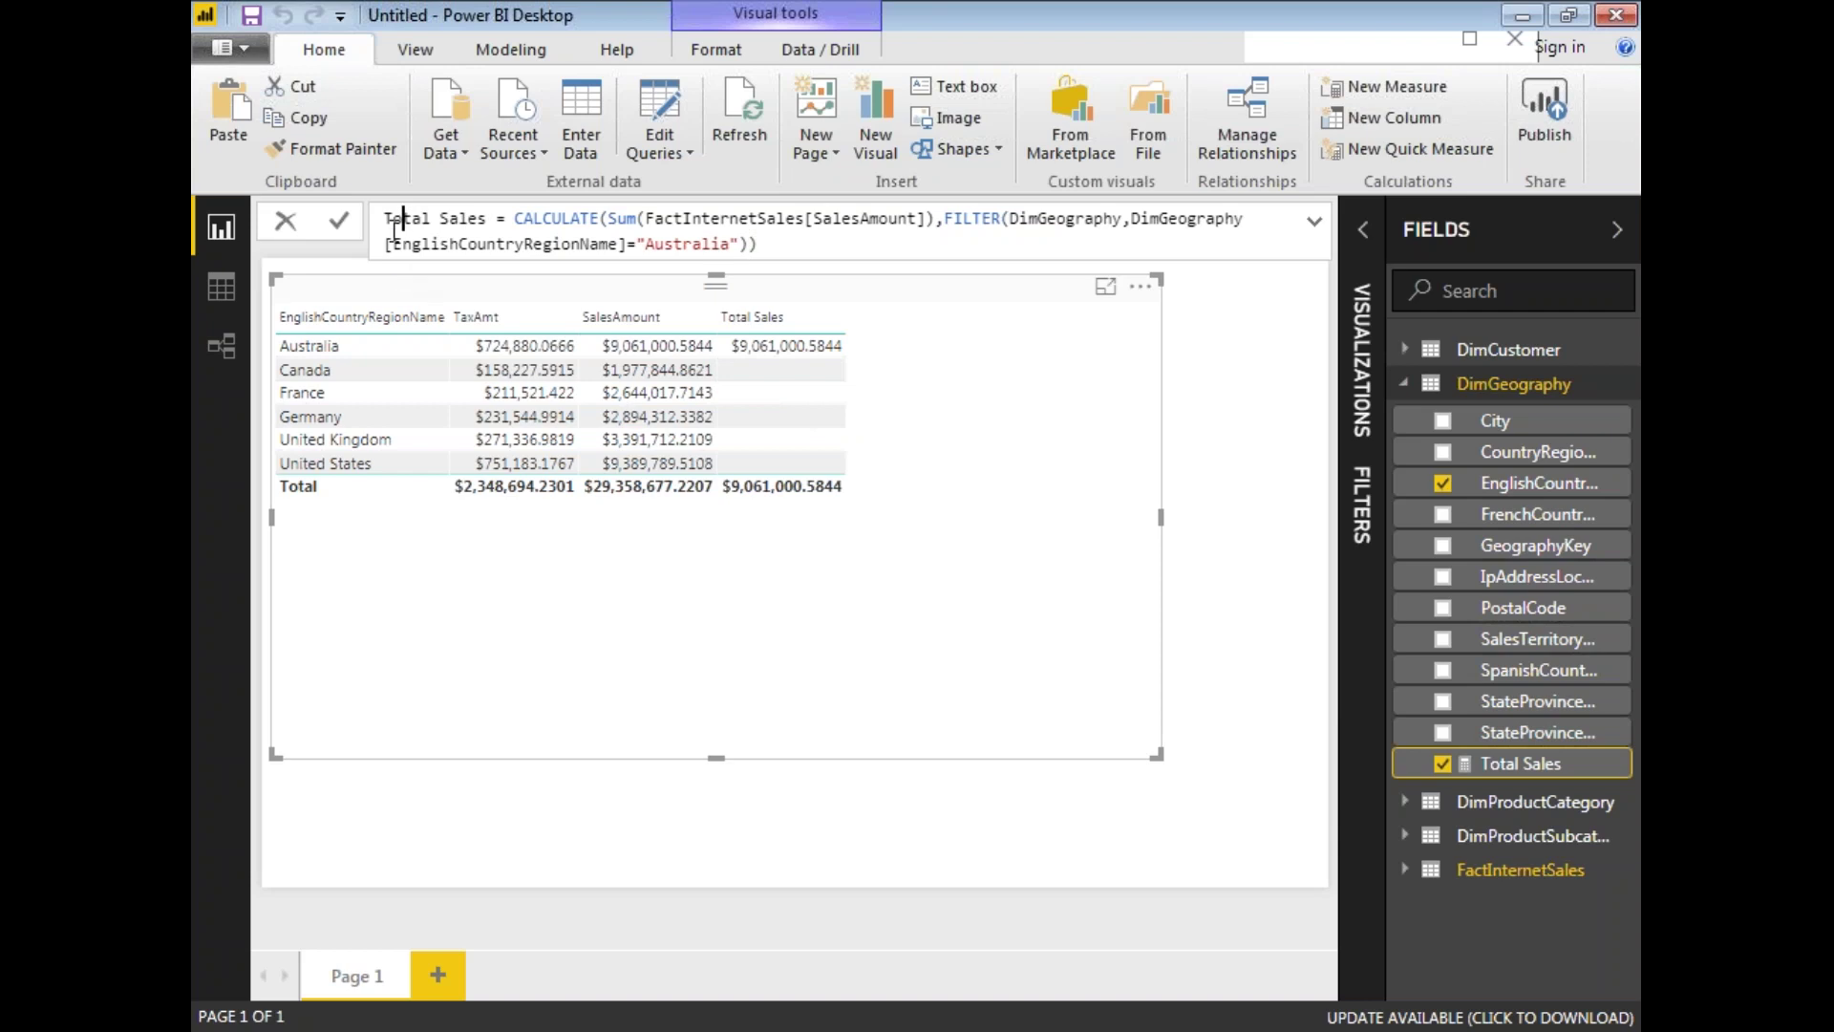
# Replace 'Total' with 'Australia' in the measure name to make it Australia Sales
pyautogui.doubleClick(398, 220)
pyautogui.write('Australia')
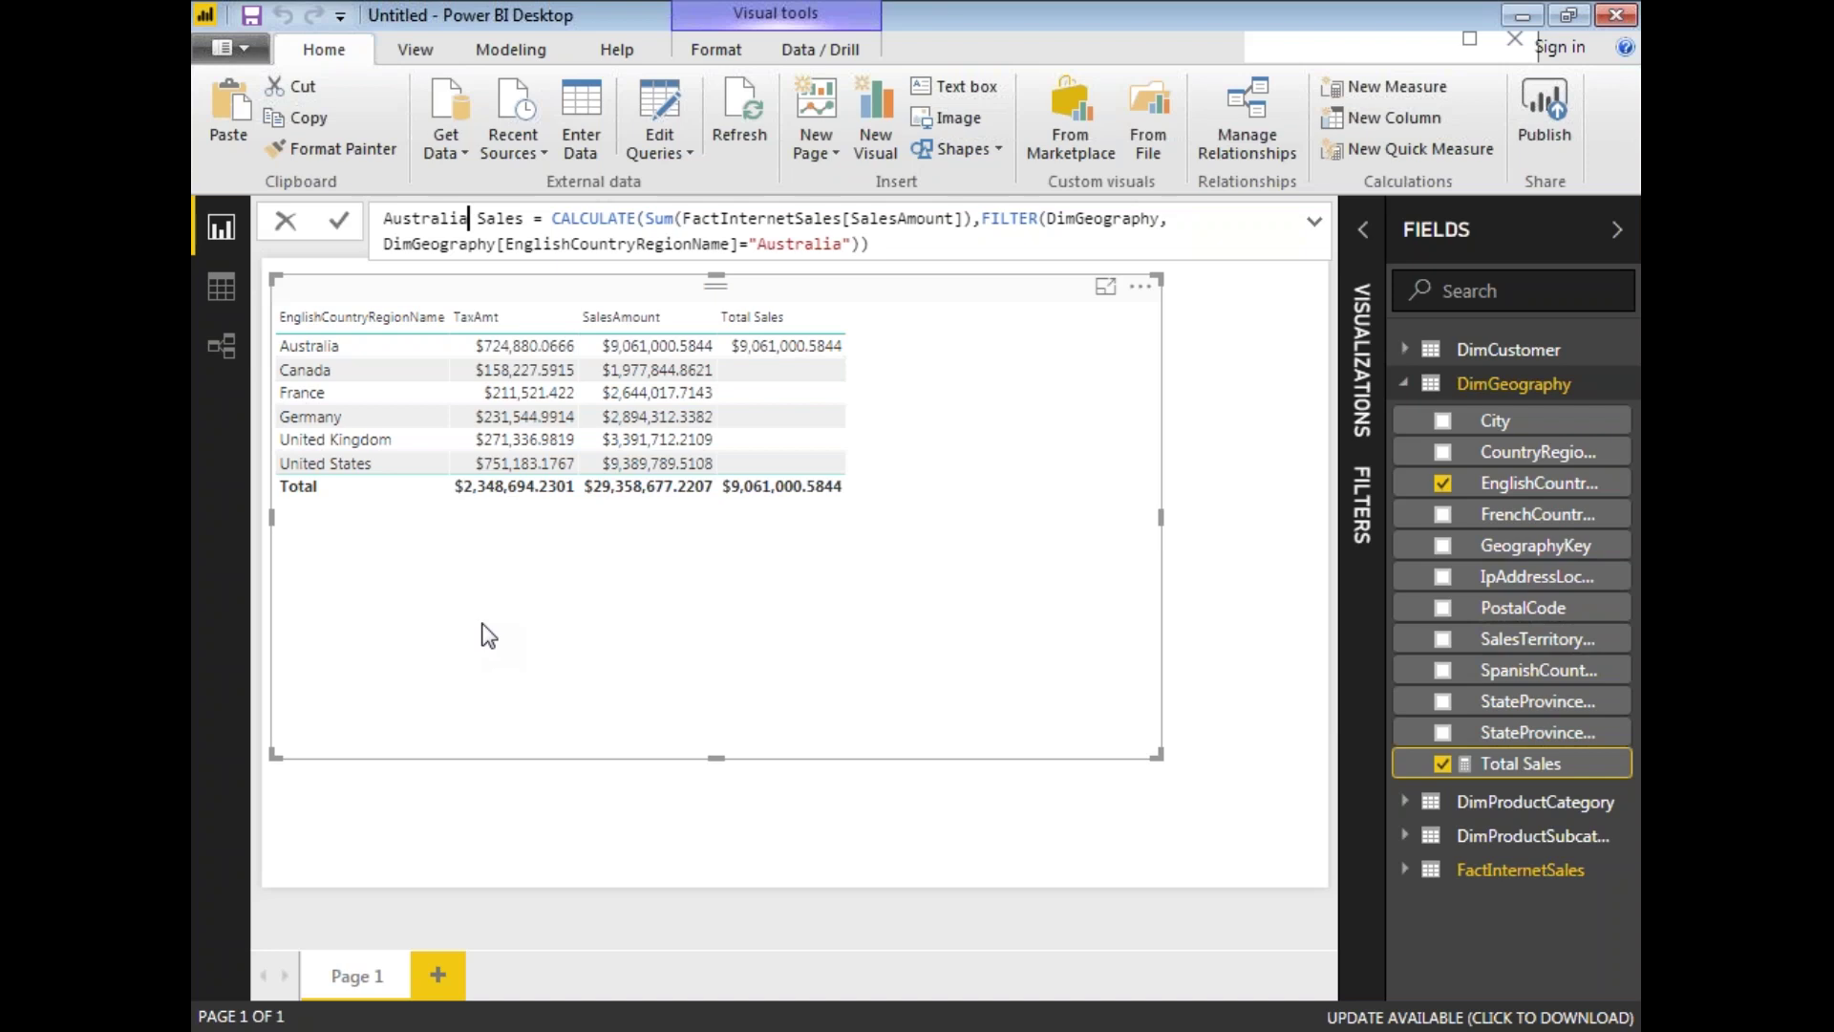
pyautogui.press('Return')
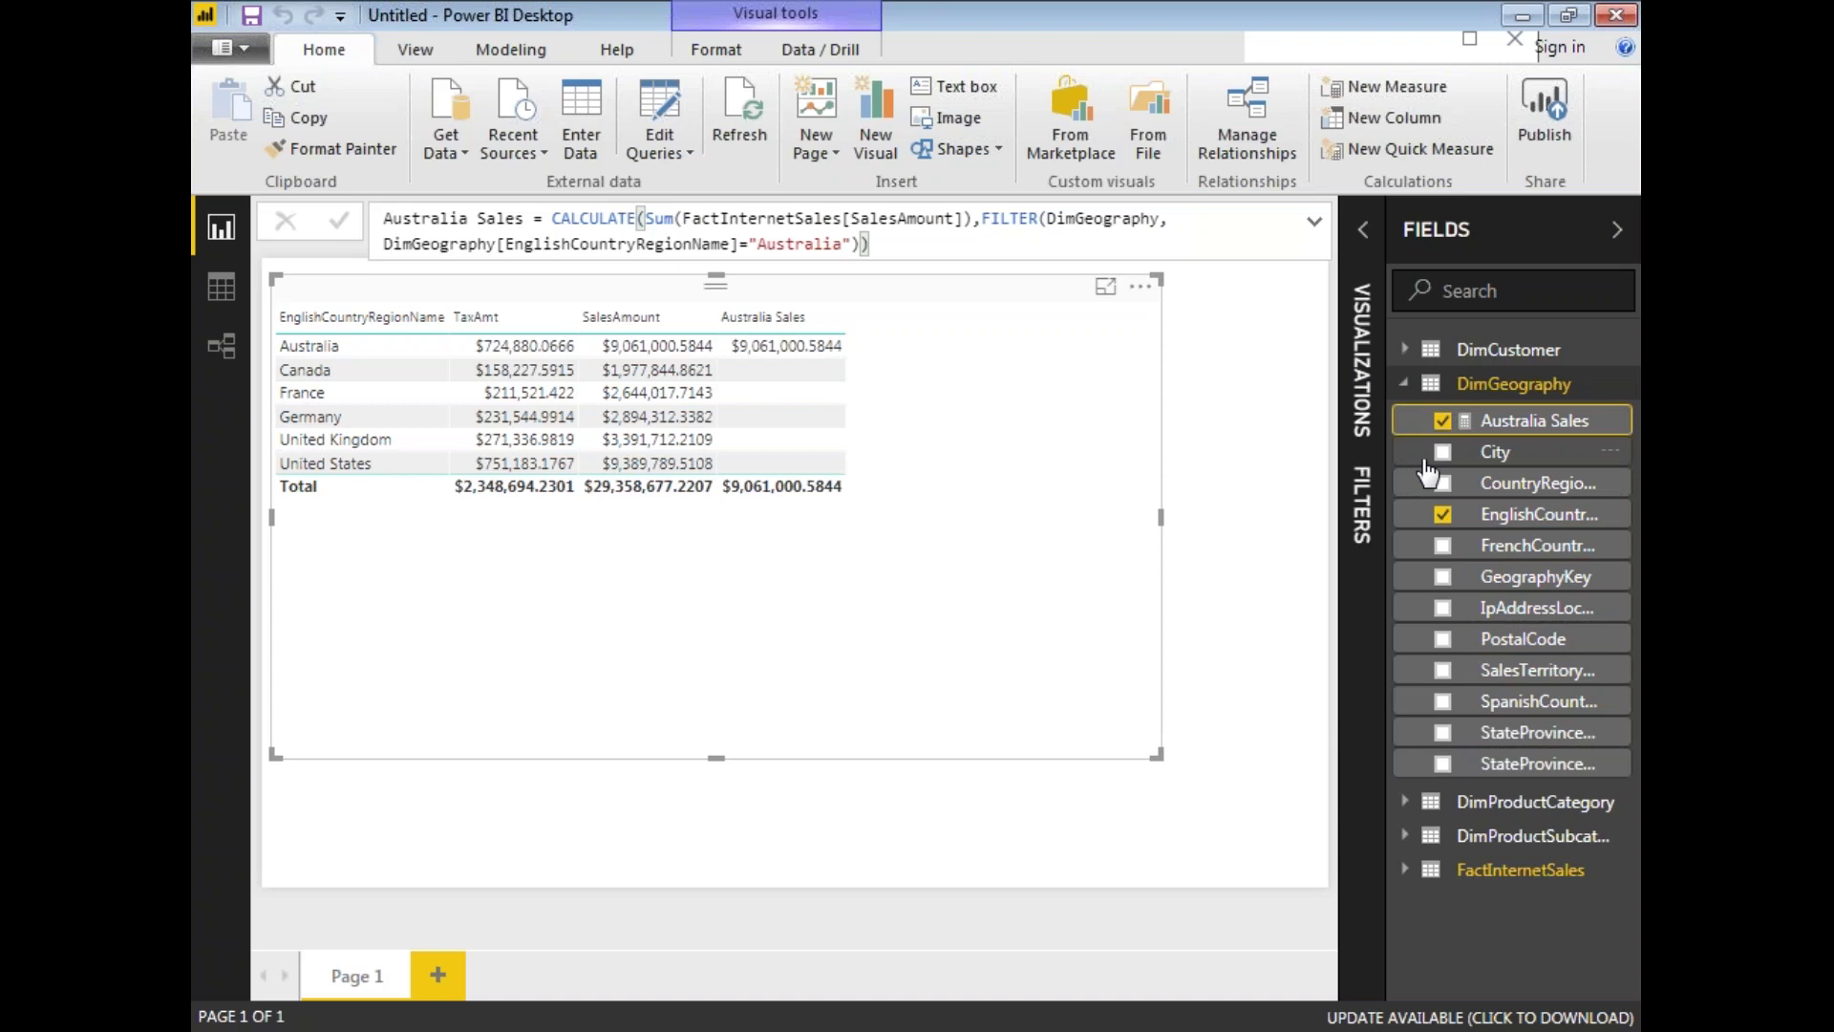
# Expand the formula bar and append a closing parenthesis to the Australia Sales formula
pyautogui.doubleClick(1520, 438)
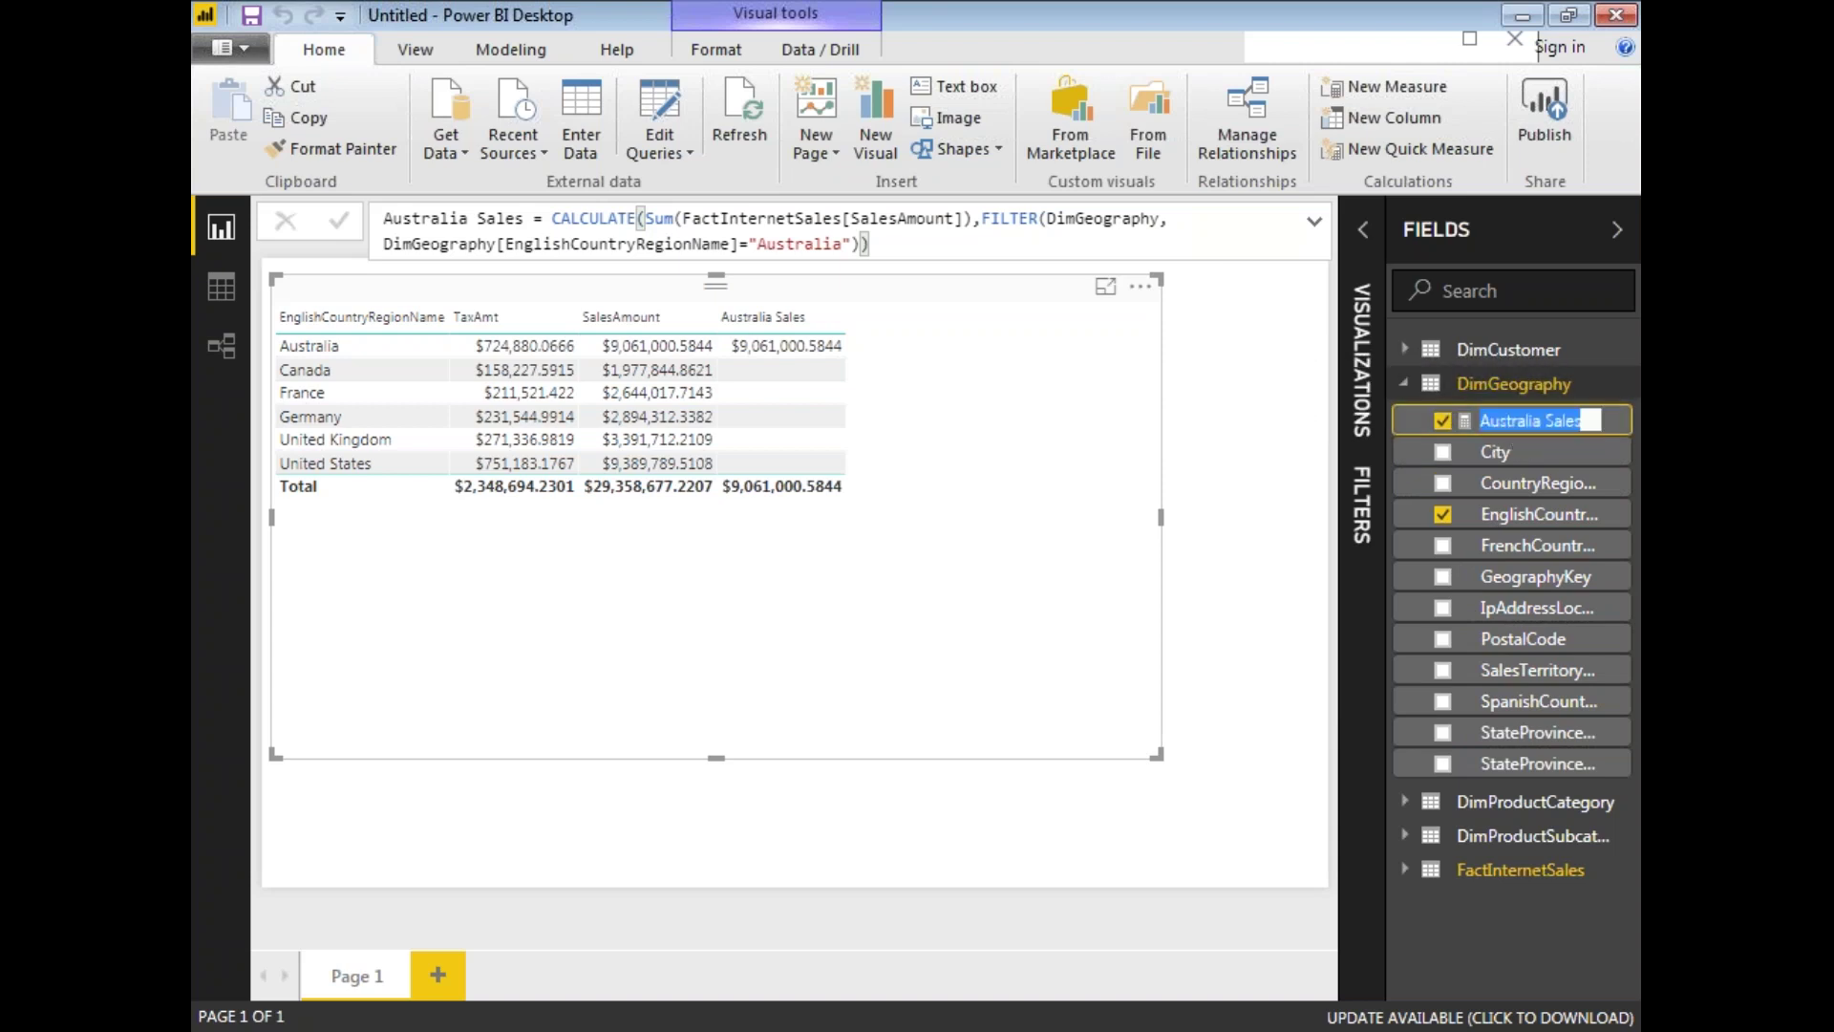
pyautogui.click(1314, 229)
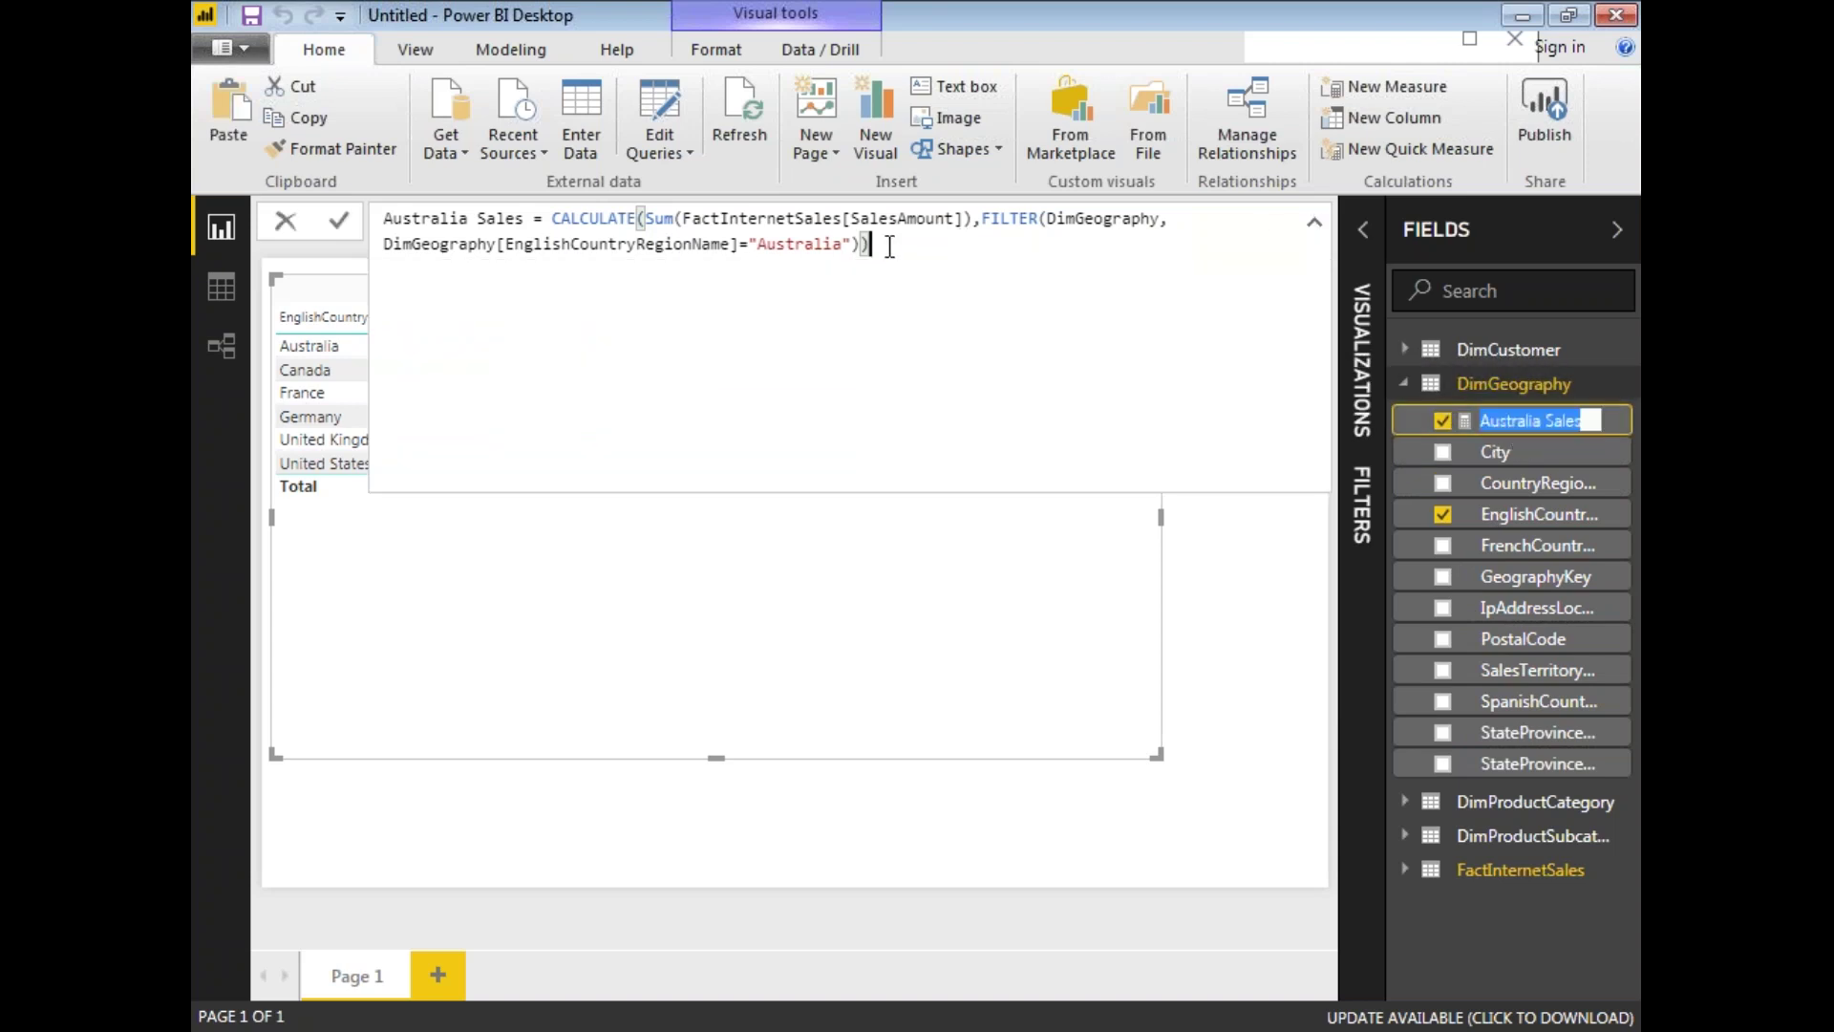
pyautogui.press('Return')
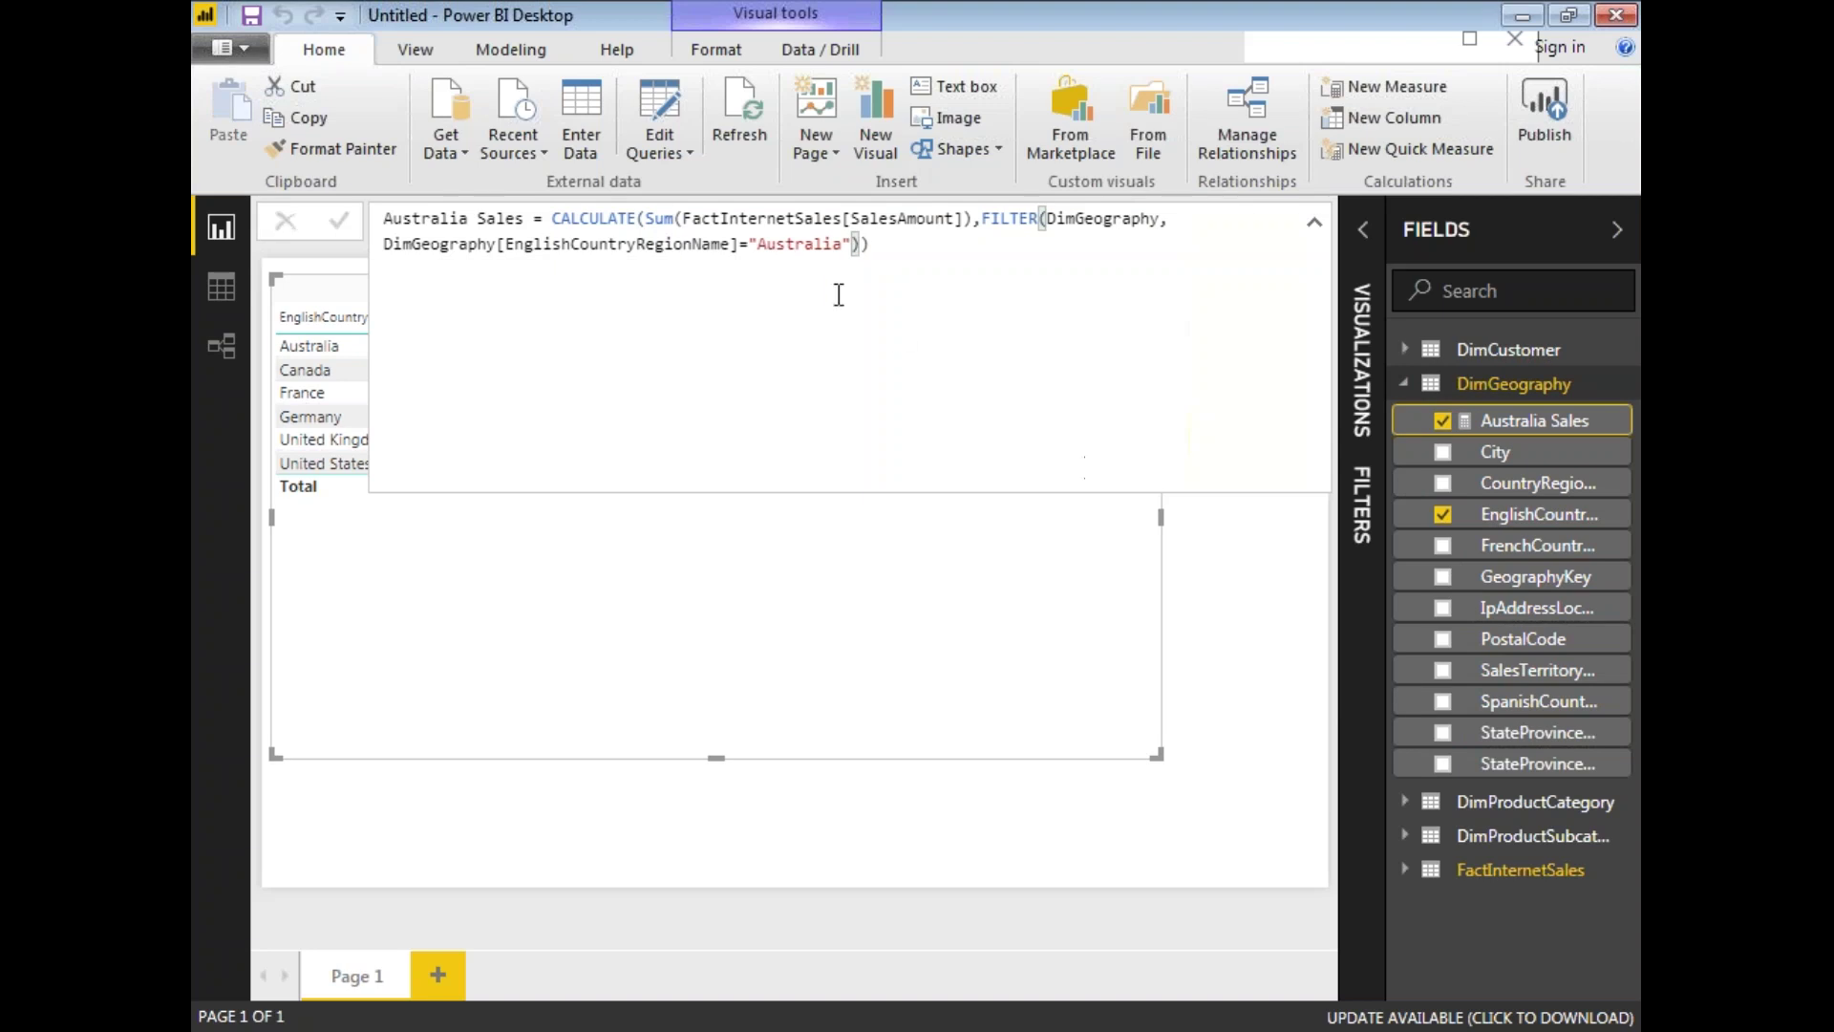
pyautogui.click(858, 246)
pyautogui.write(')')
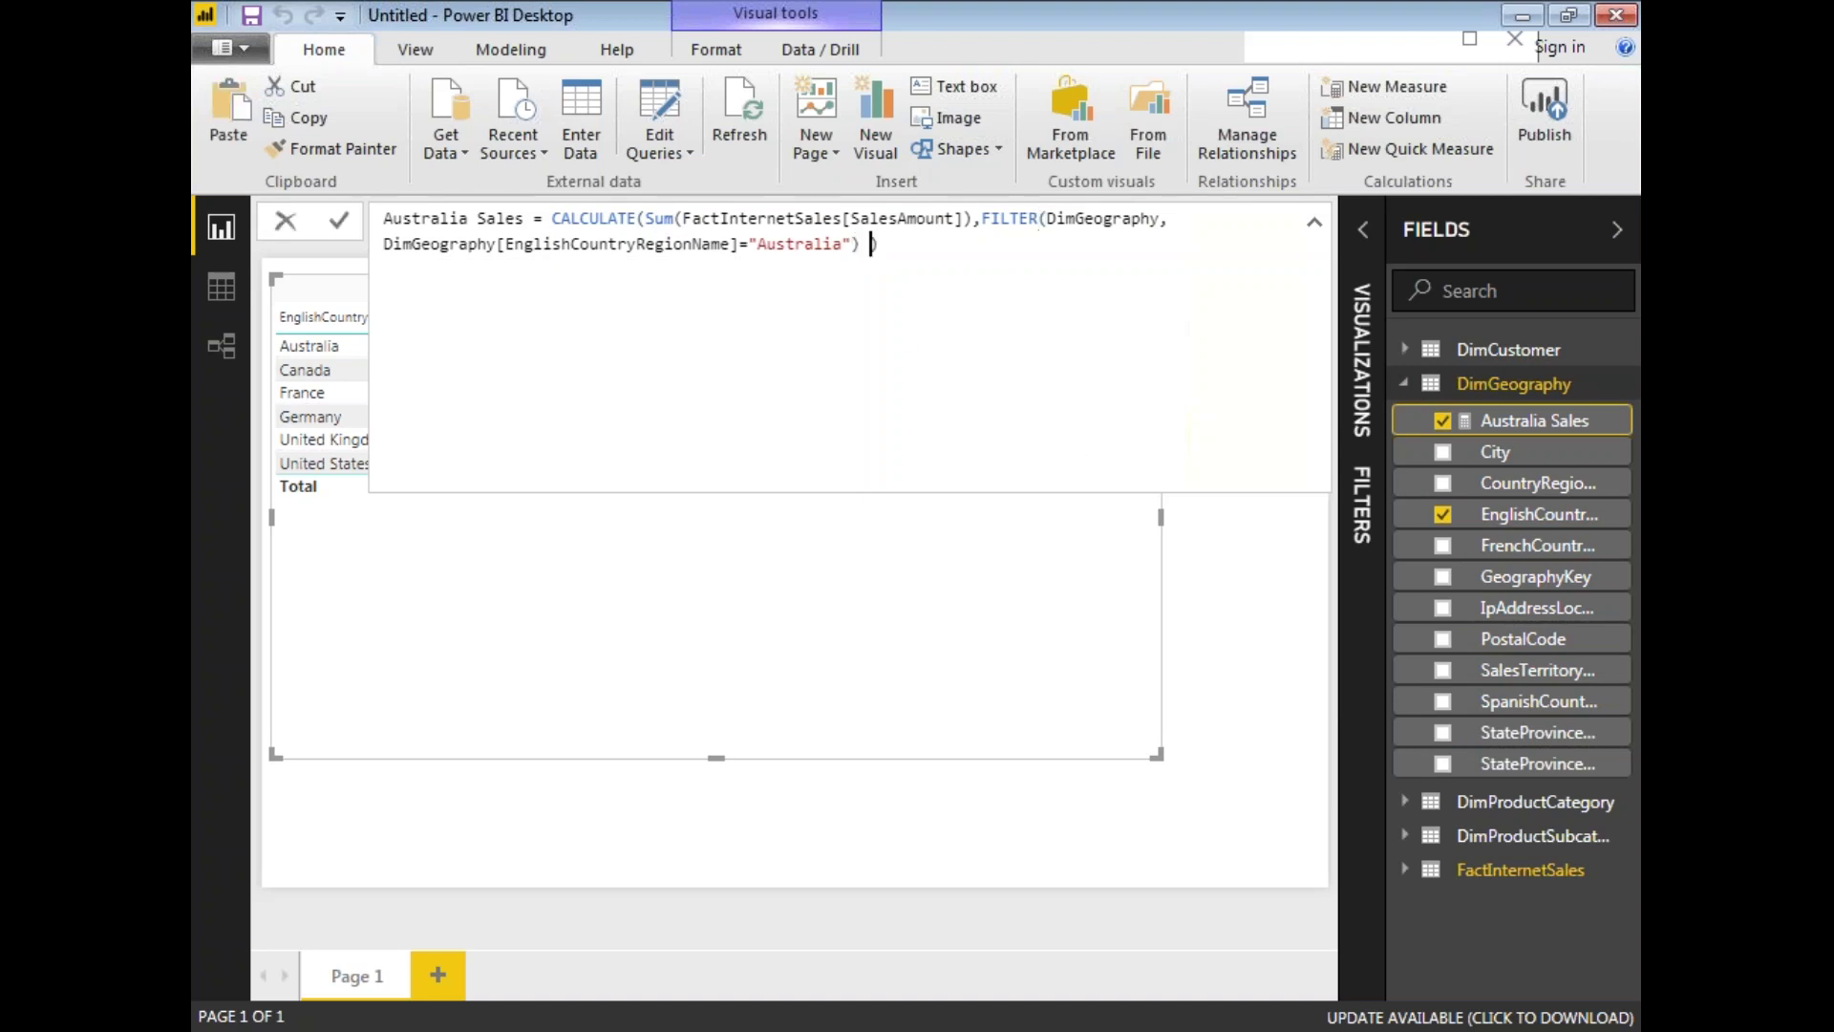
pyautogui.press('Return')
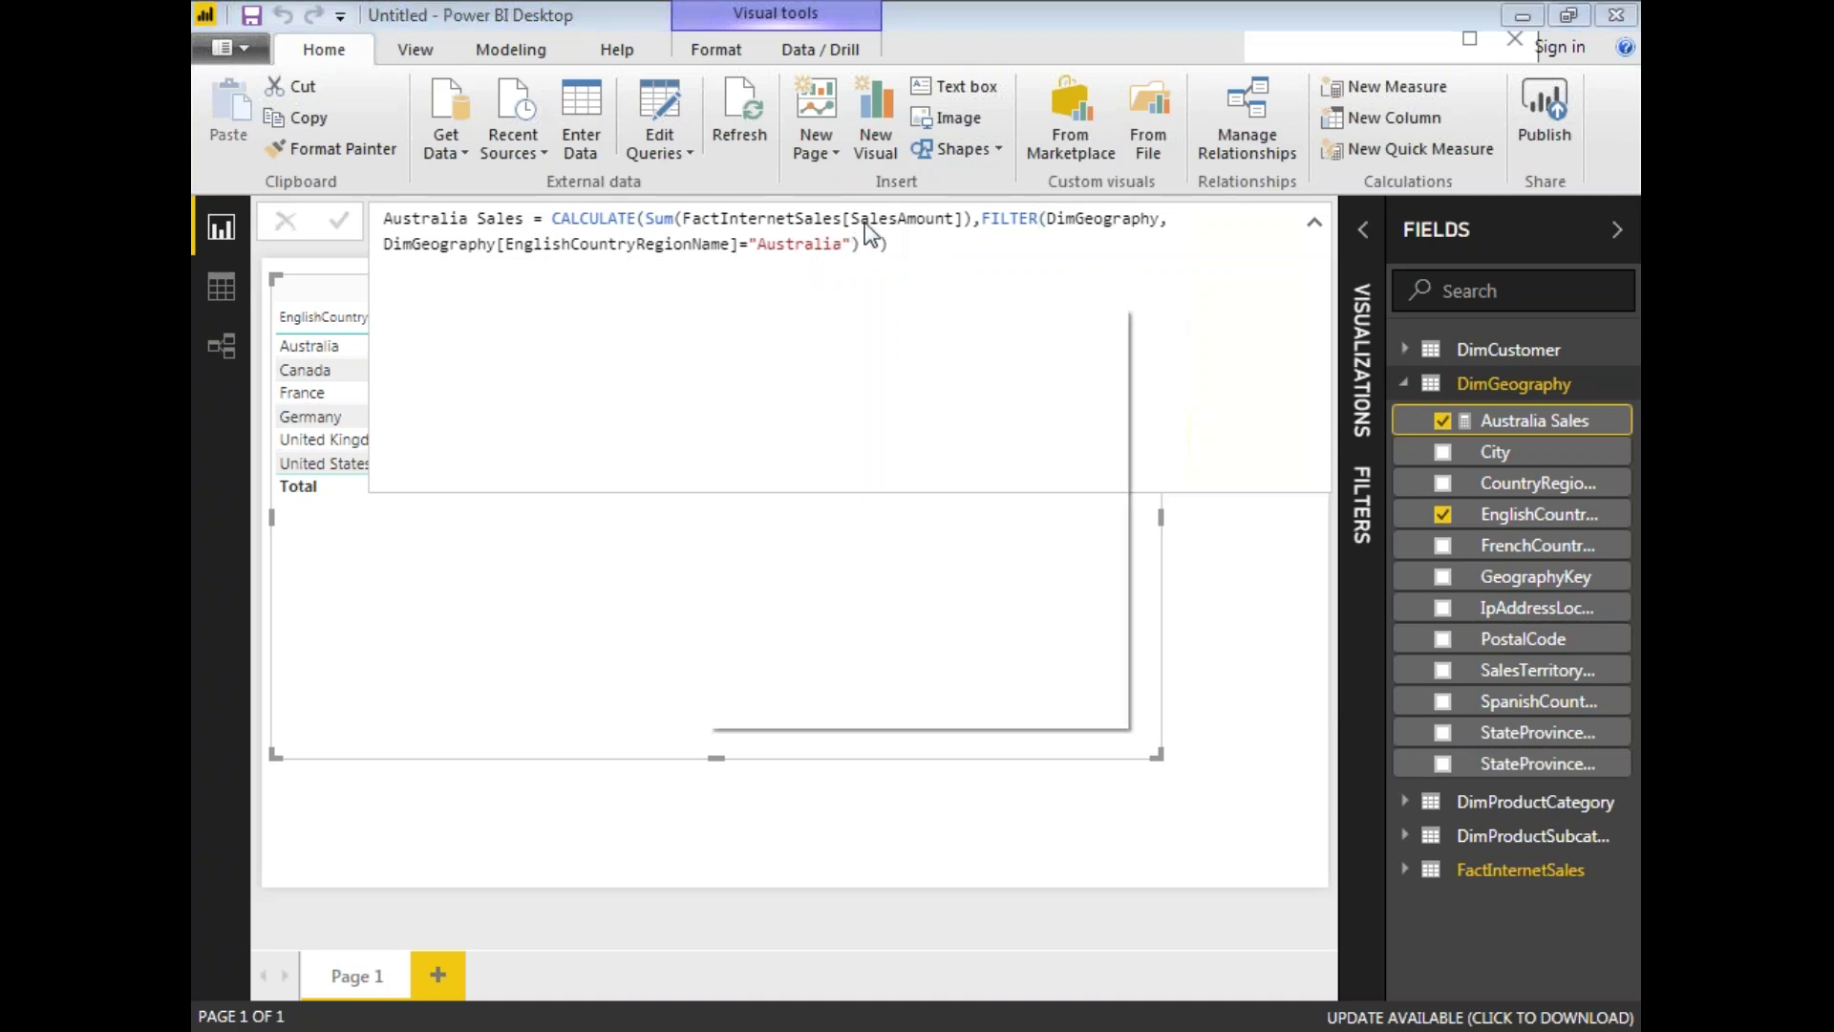
# Add || DimGeography[EnglishCountryRegionName]="Canada" after the Australia condition and commit
pyautogui.click(869, 244)
pyautogui.press('Left')
pyautogui.press('Left')
pyautogui.press('Left')
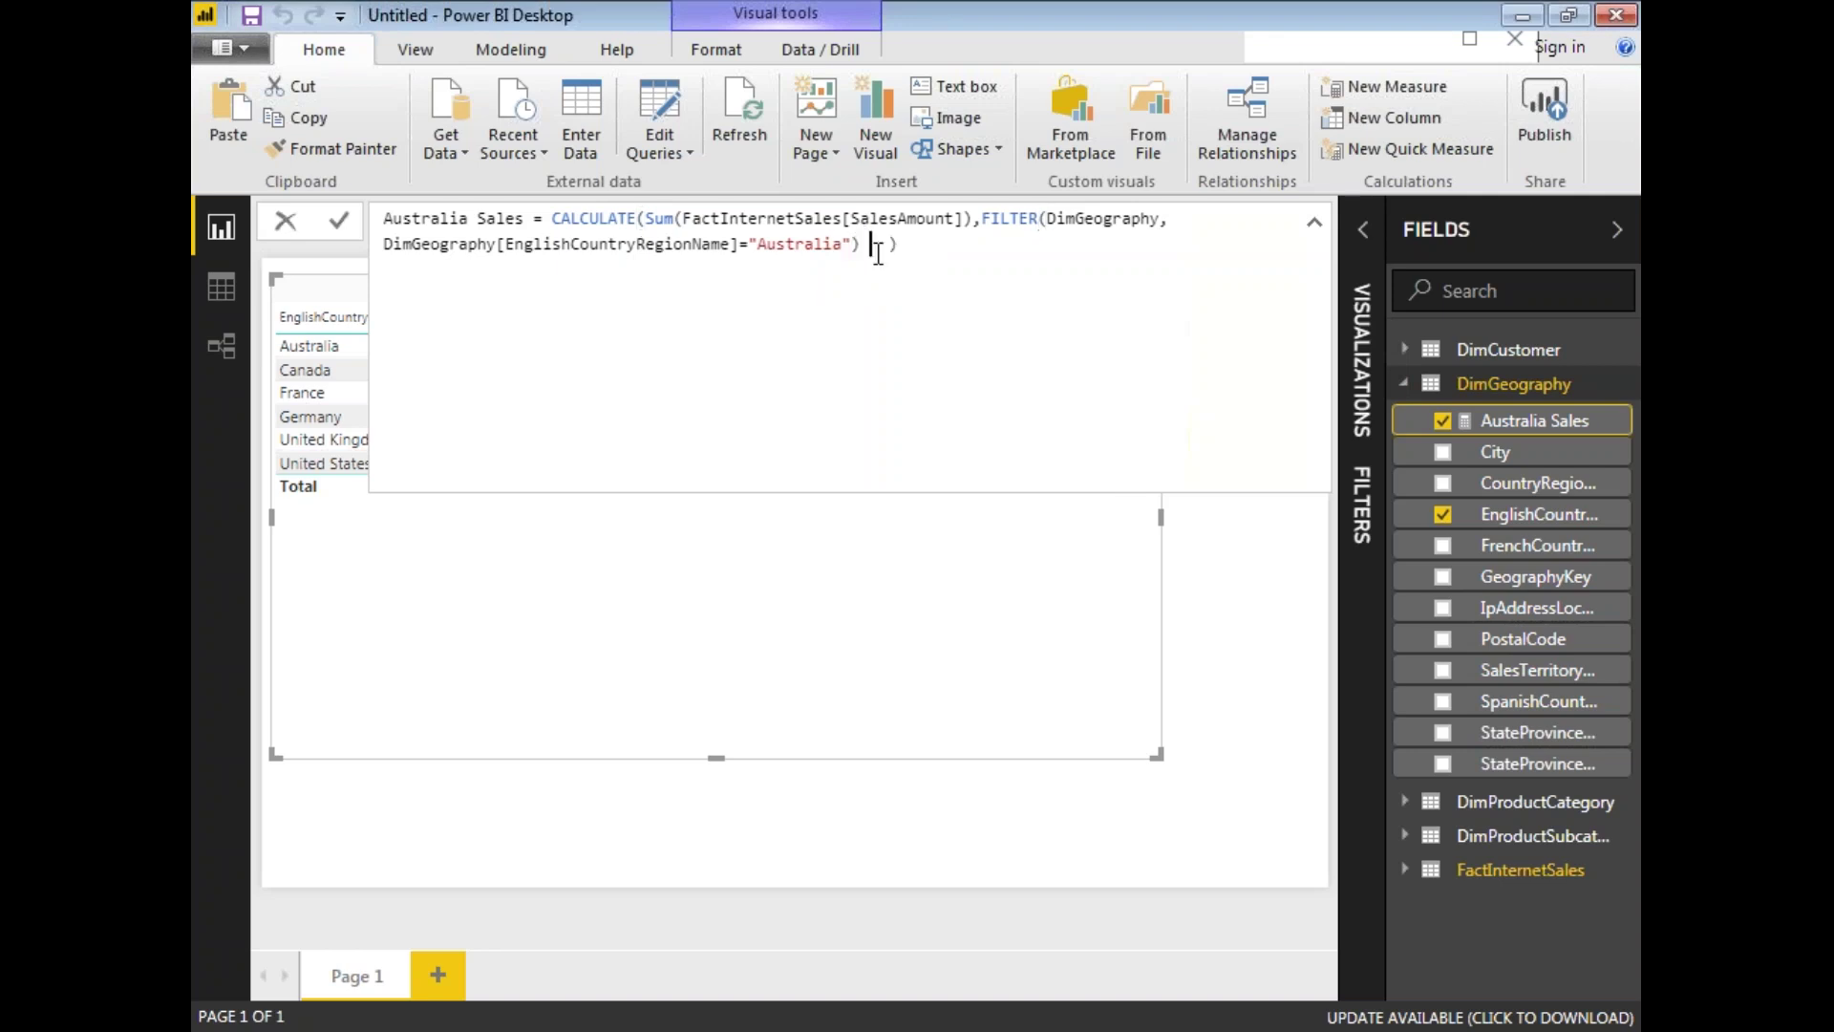
pyautogui.write('|| Dim  ')
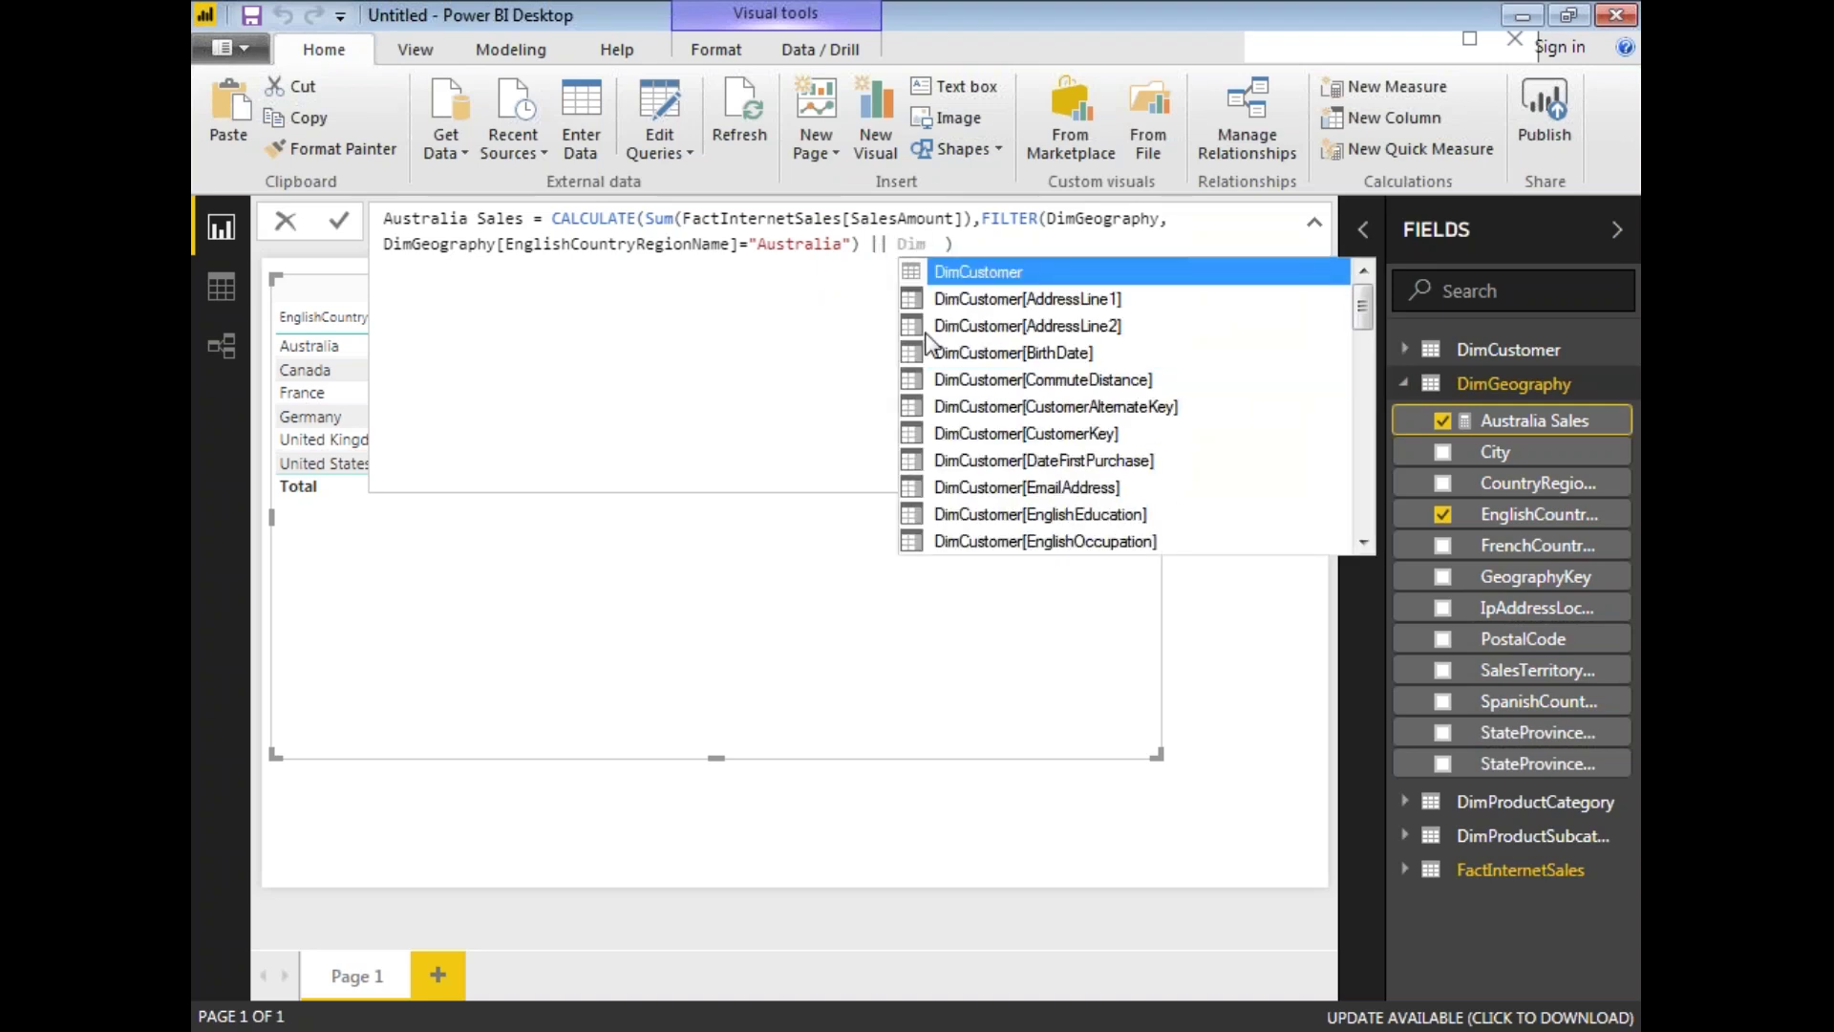
pyautogui.write('G')
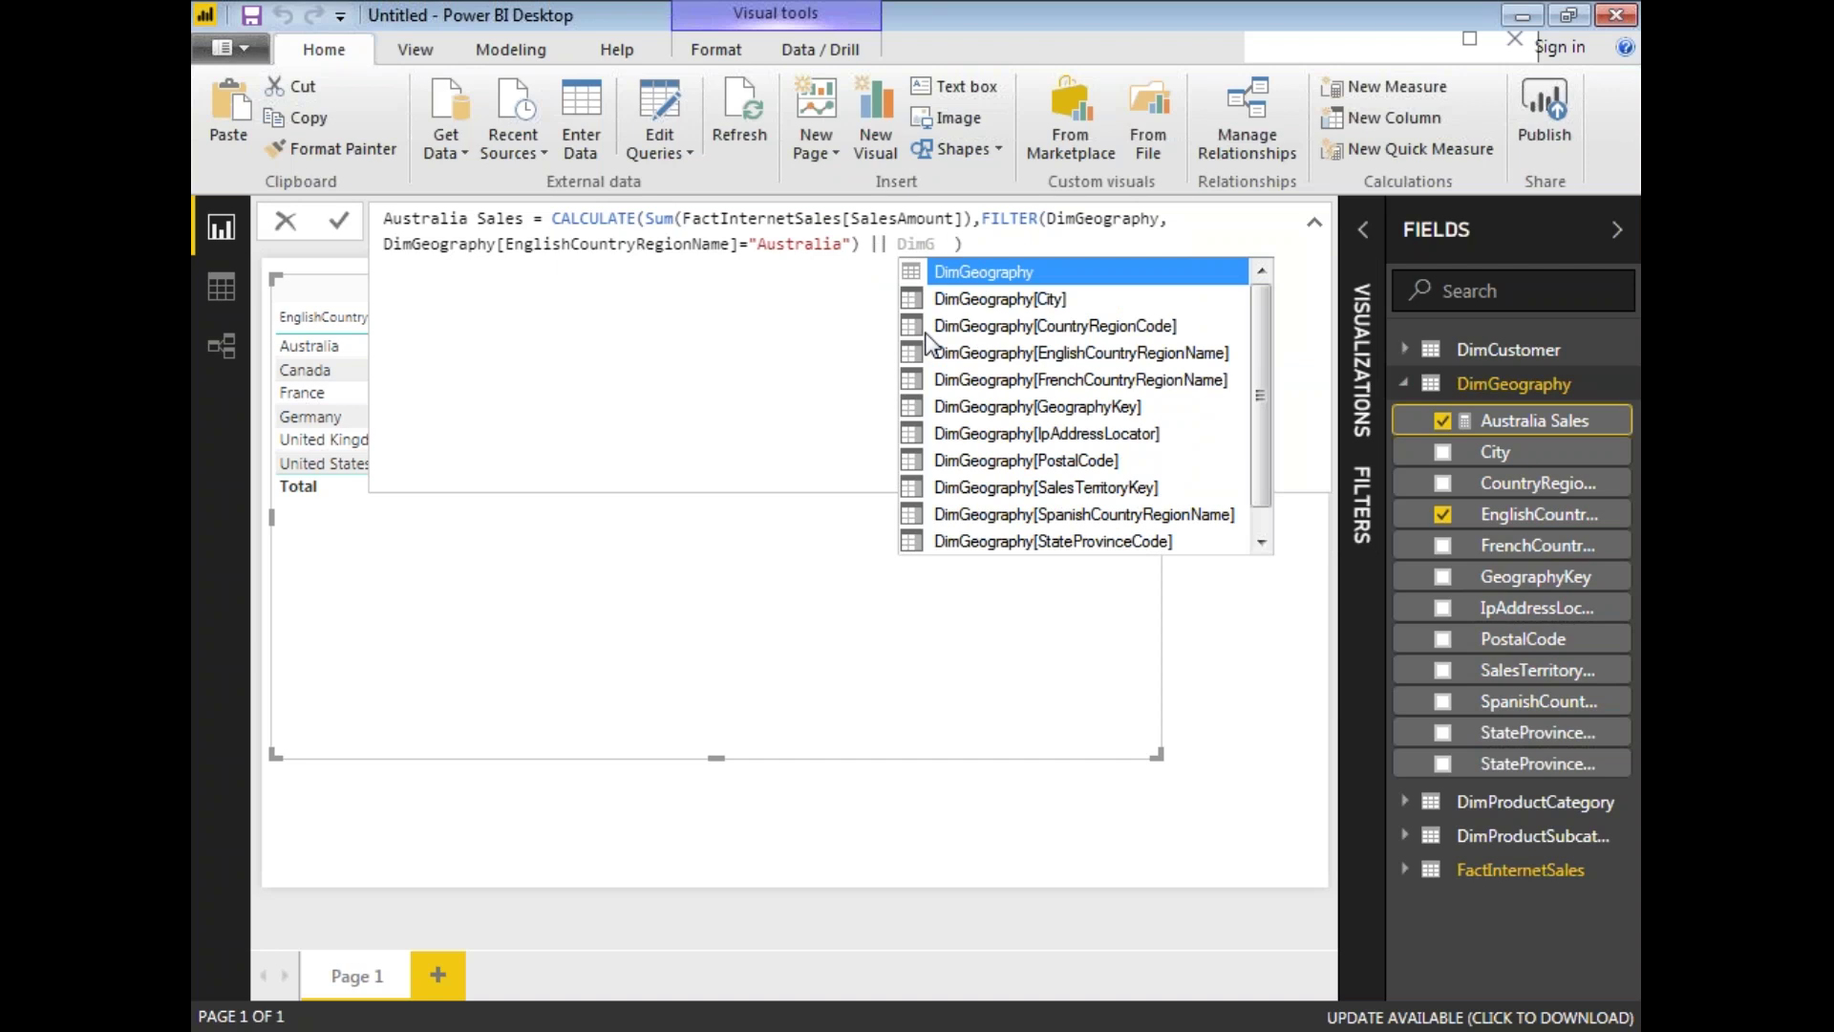
pyautogui.doubleClick(1075, 351)
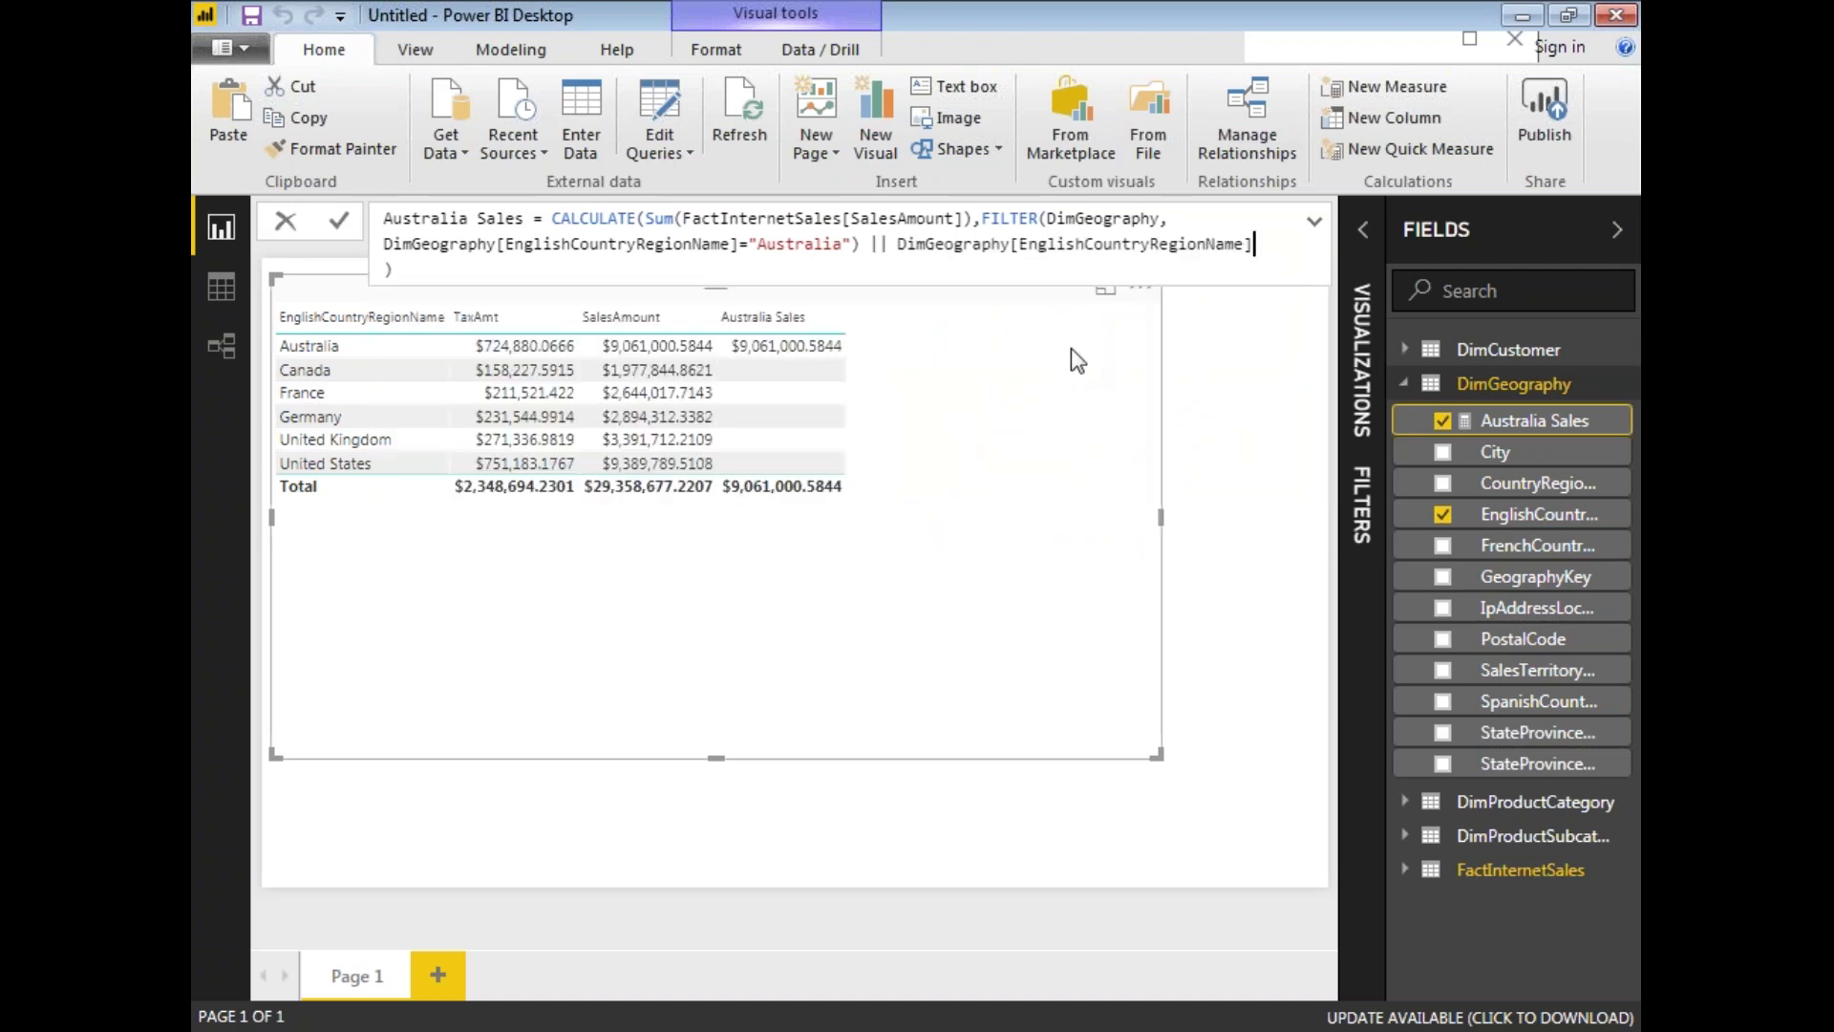
pyautogui.write('="Cabada')
pyautogui.press('BackSpace')
pyautogui.press('BackSpace')
pyautogui.press('BackSpace')
pyautogui.press('BackSpace')
pyautogui.write('anada"')
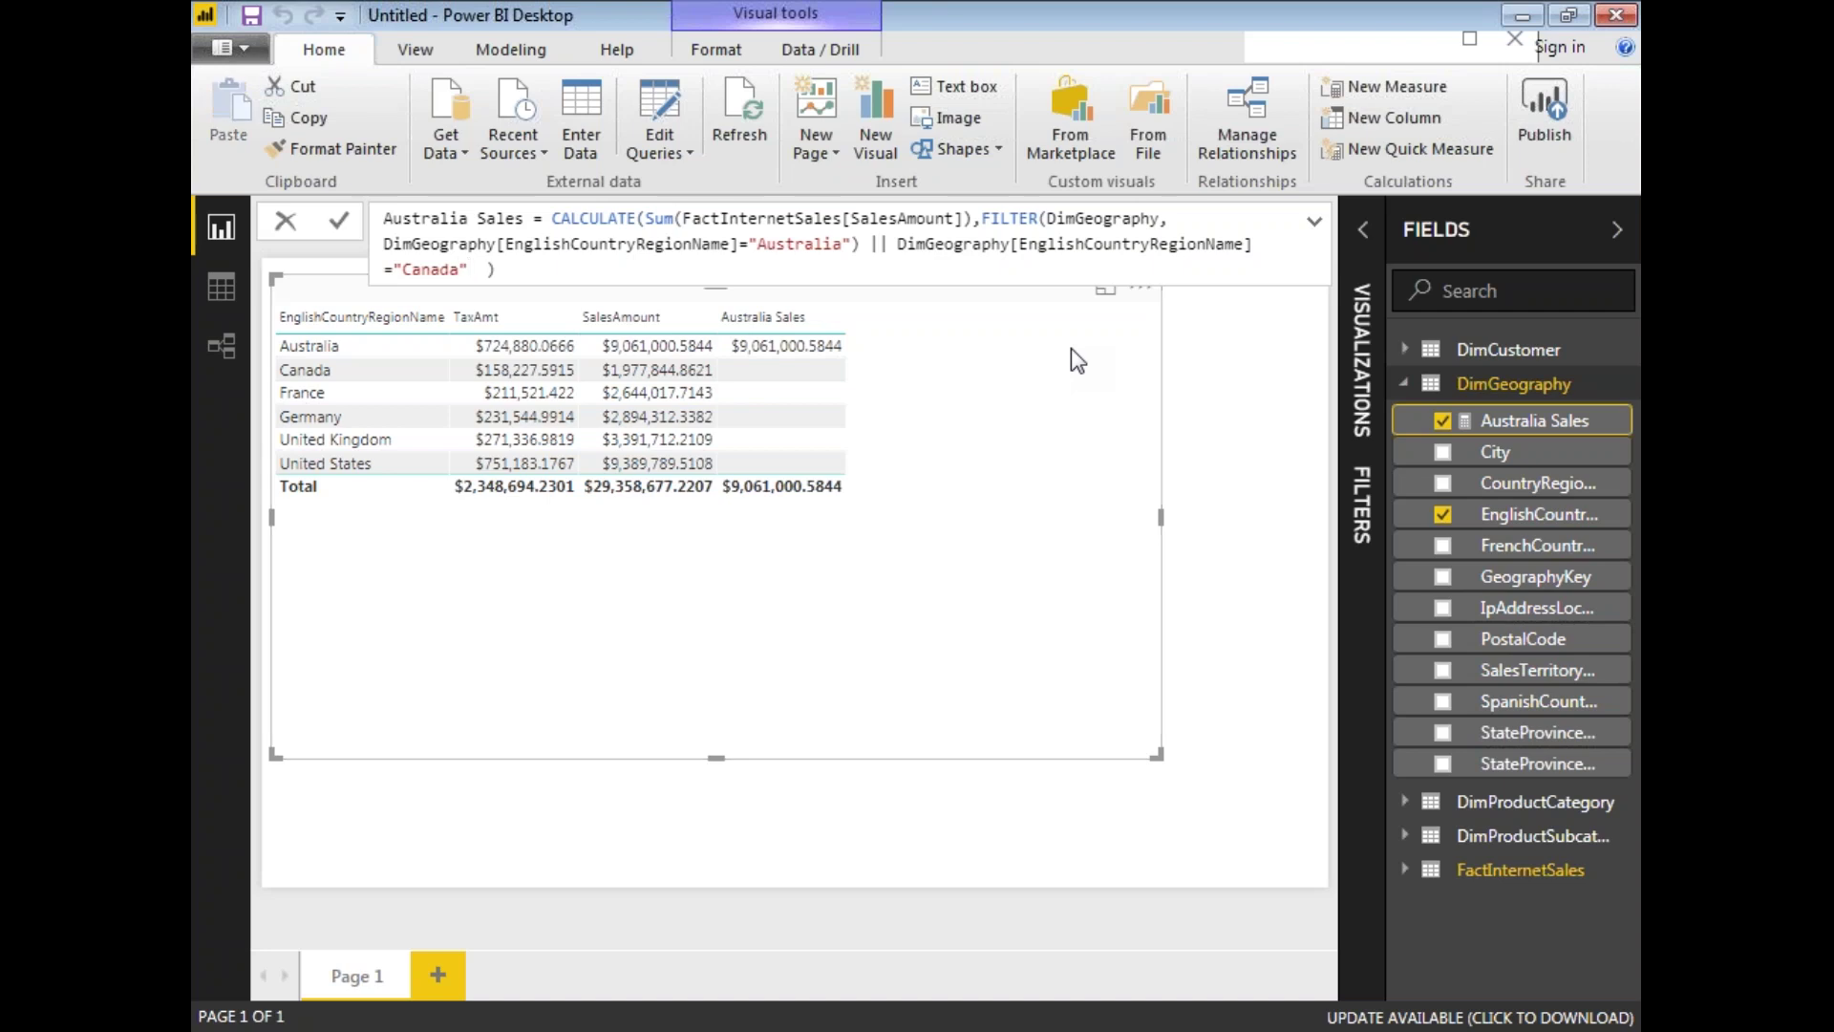
pyautogui.press('Return')
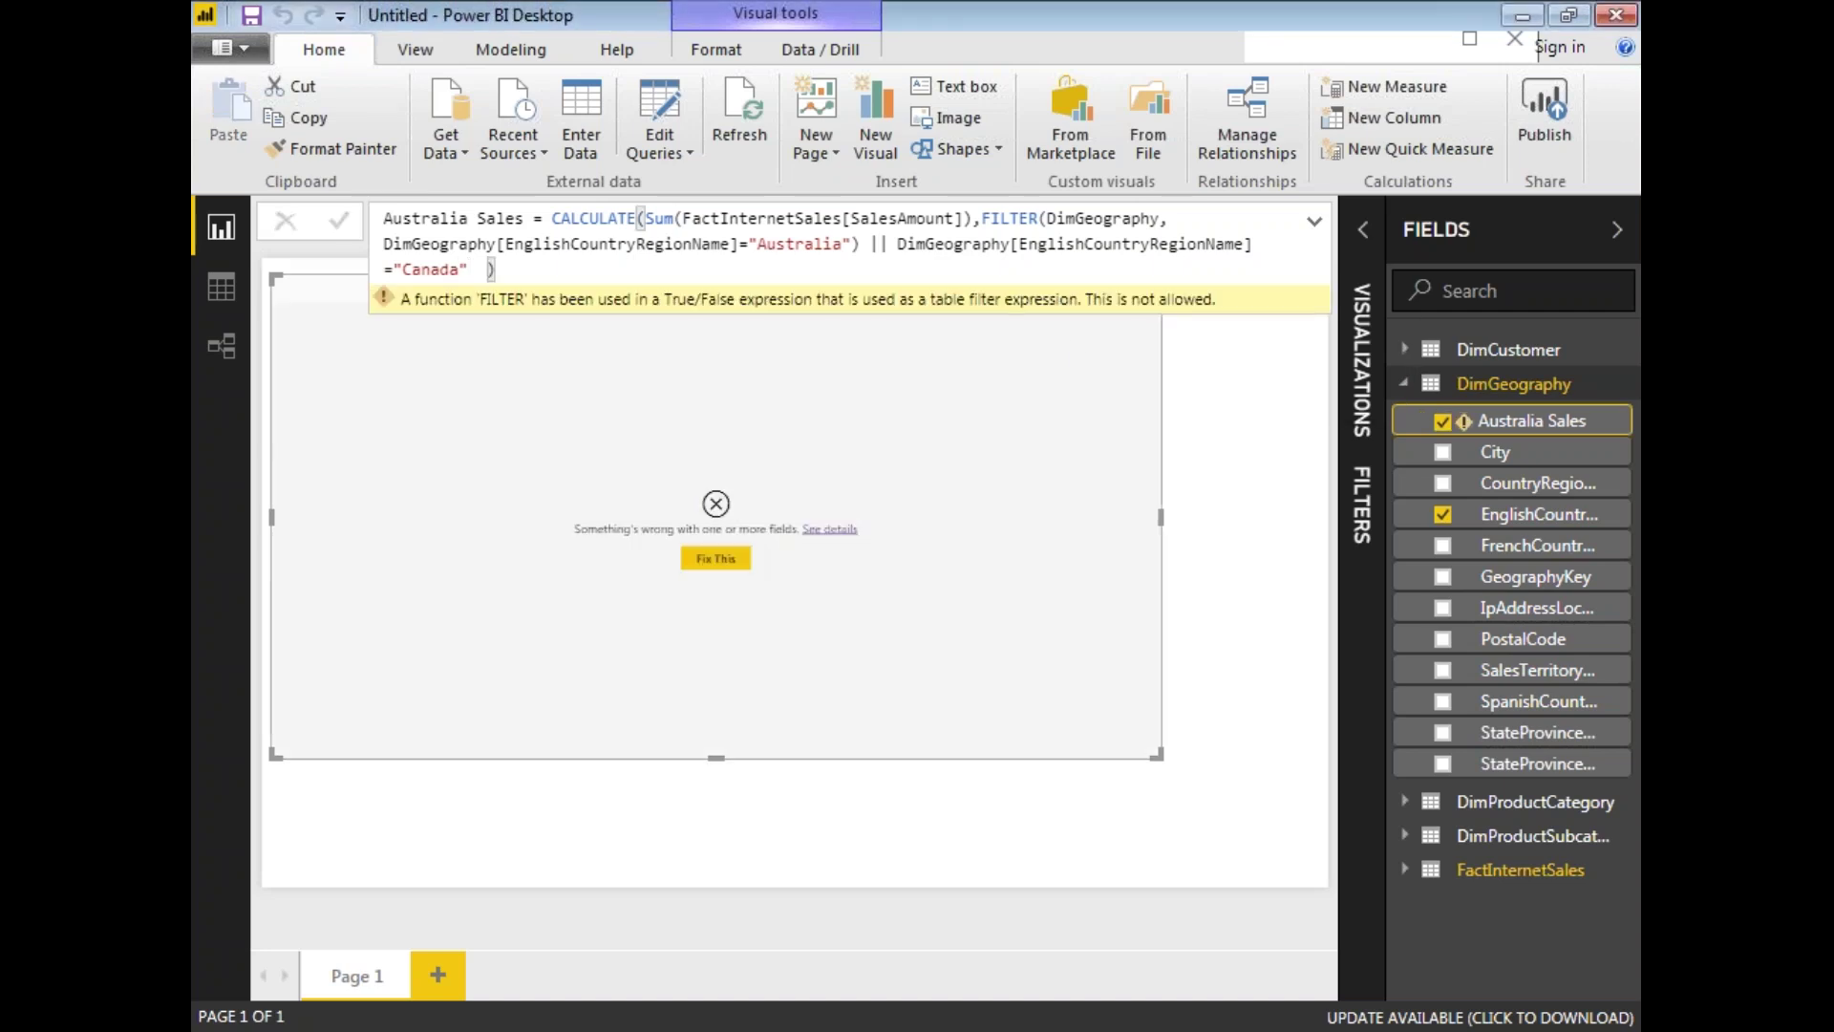
# Move the extra parenthesis from after "Australia" to the formula's end, giving Canada $1,977,844.8621
pyautogui.click(717, 275)
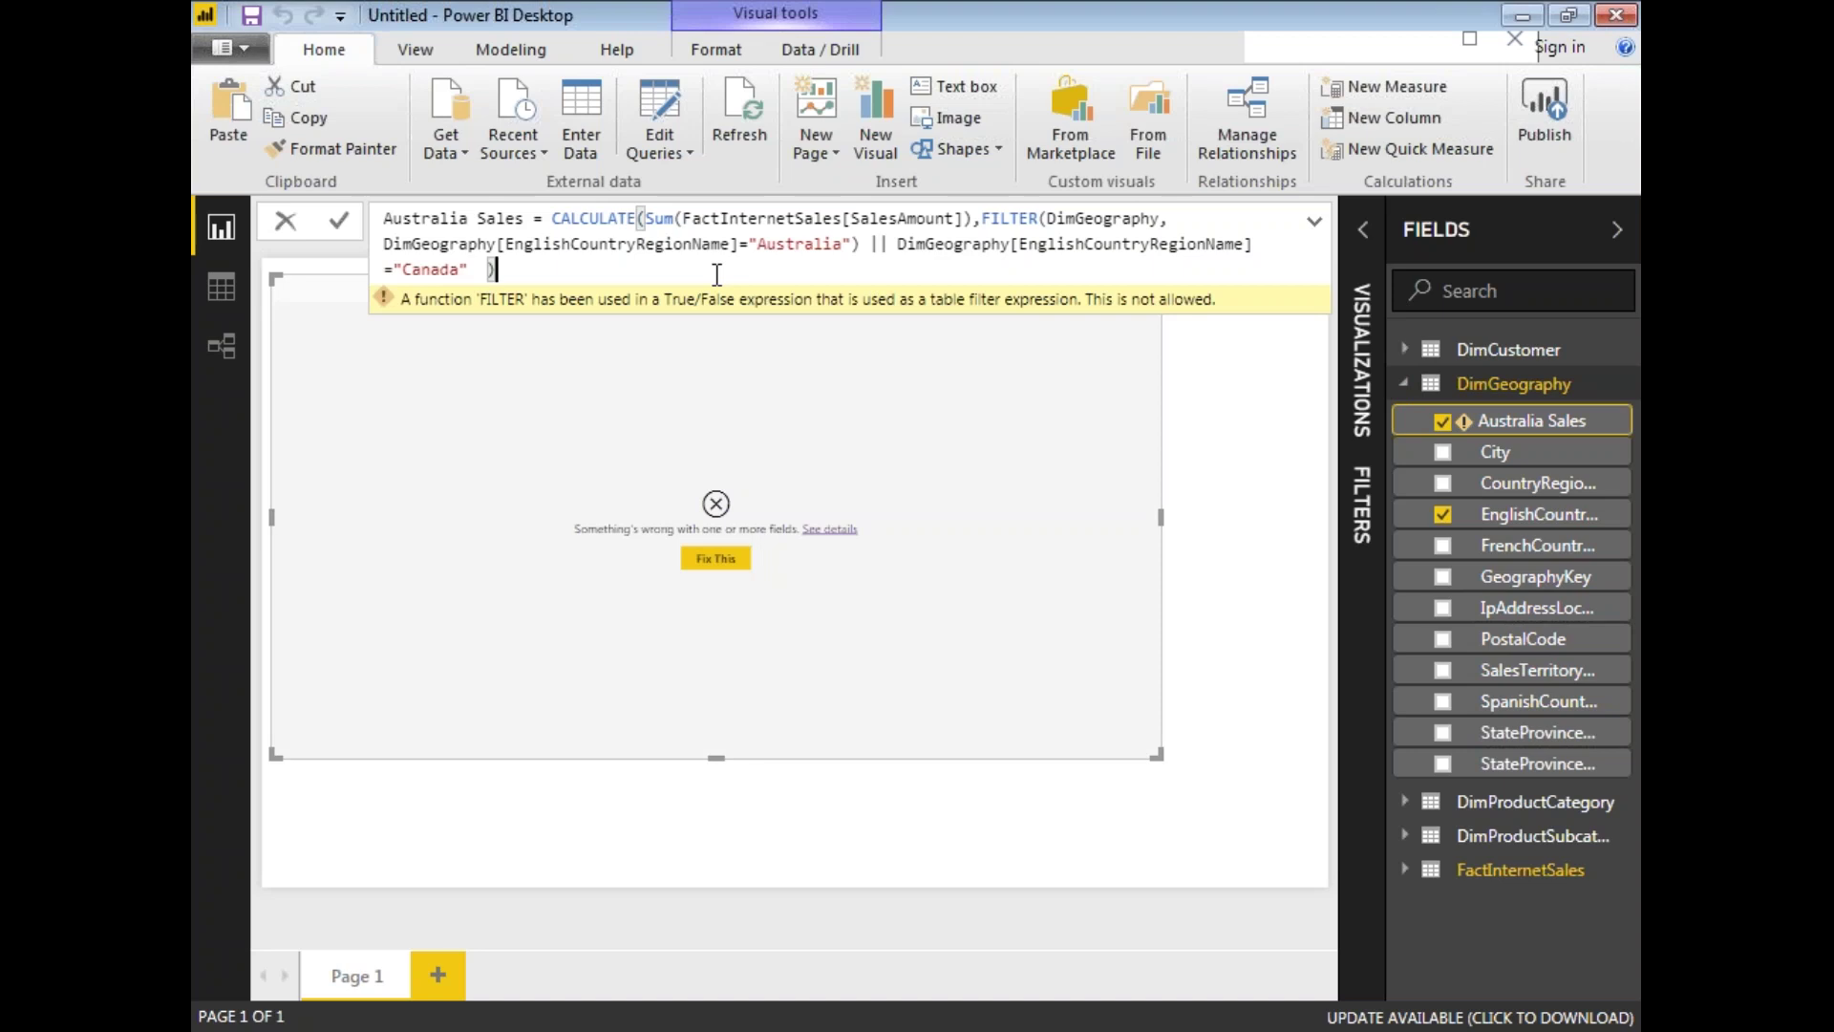
pyautogui.write(')')
pyautogui.click(855, 243)
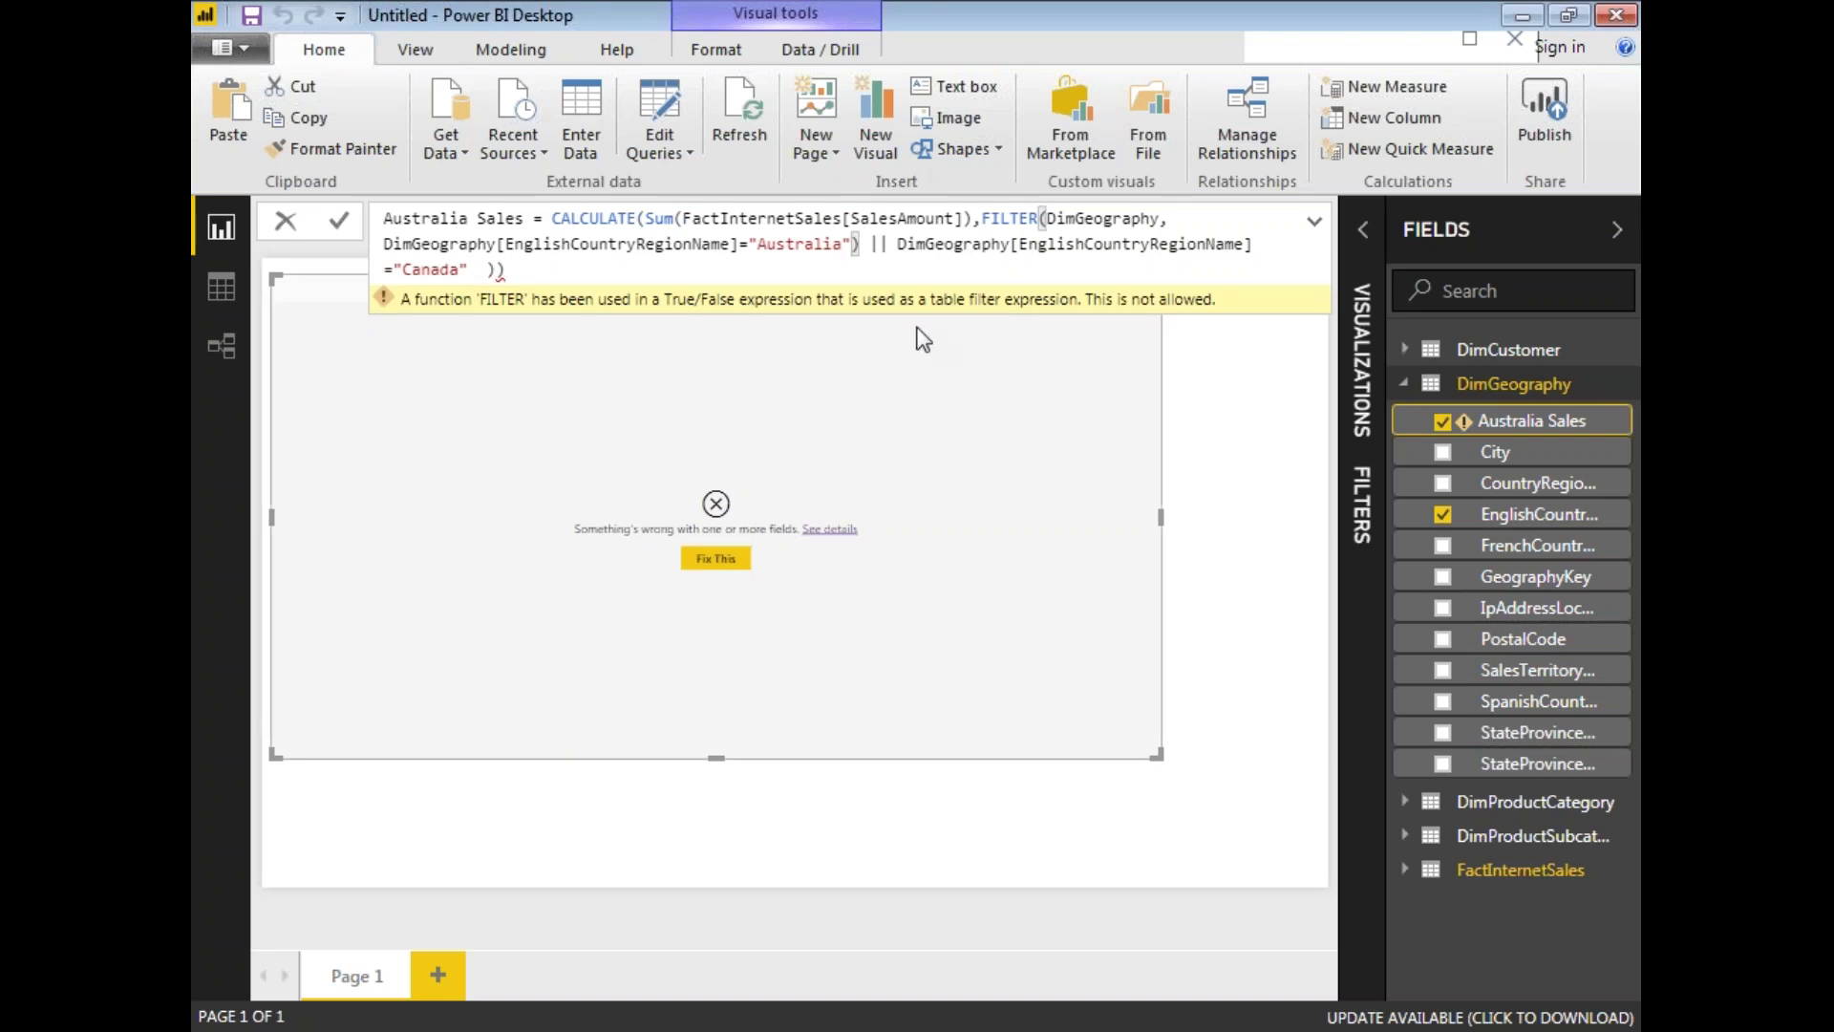
pyautogui.press('Delete')
pyautogui.click(654, 267)
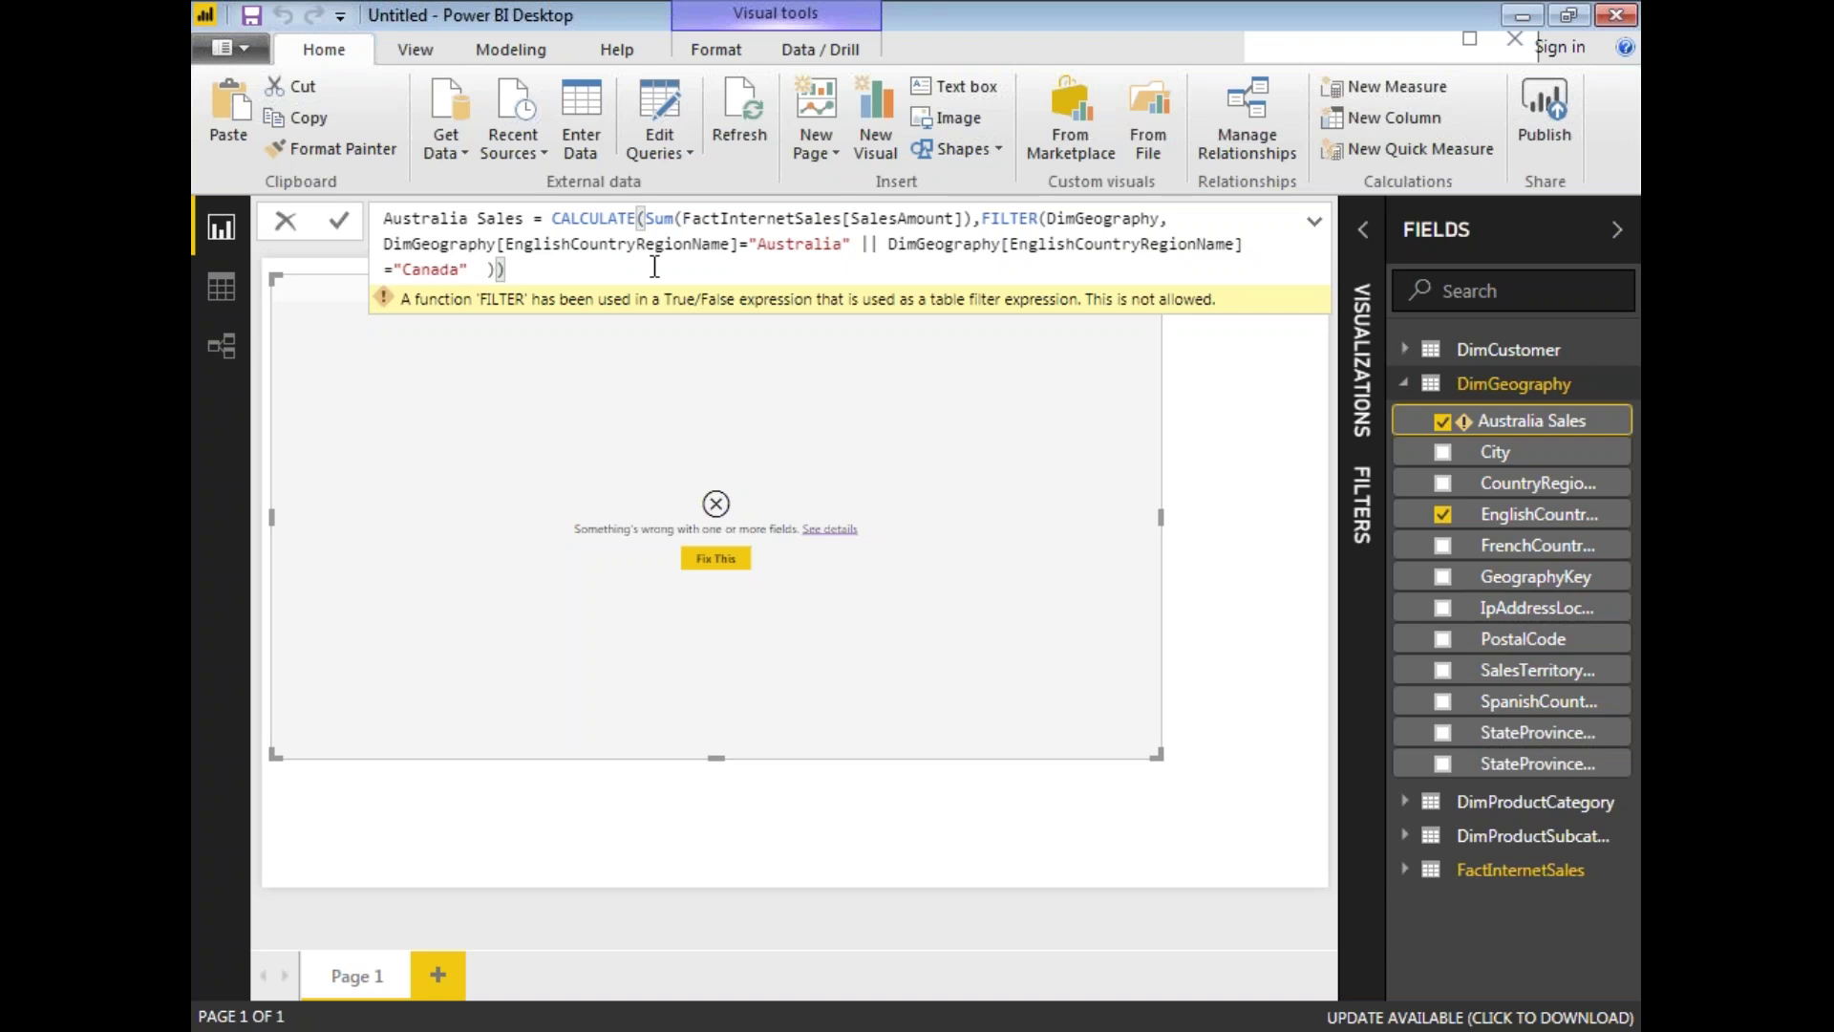
pyautogui.press('Return')
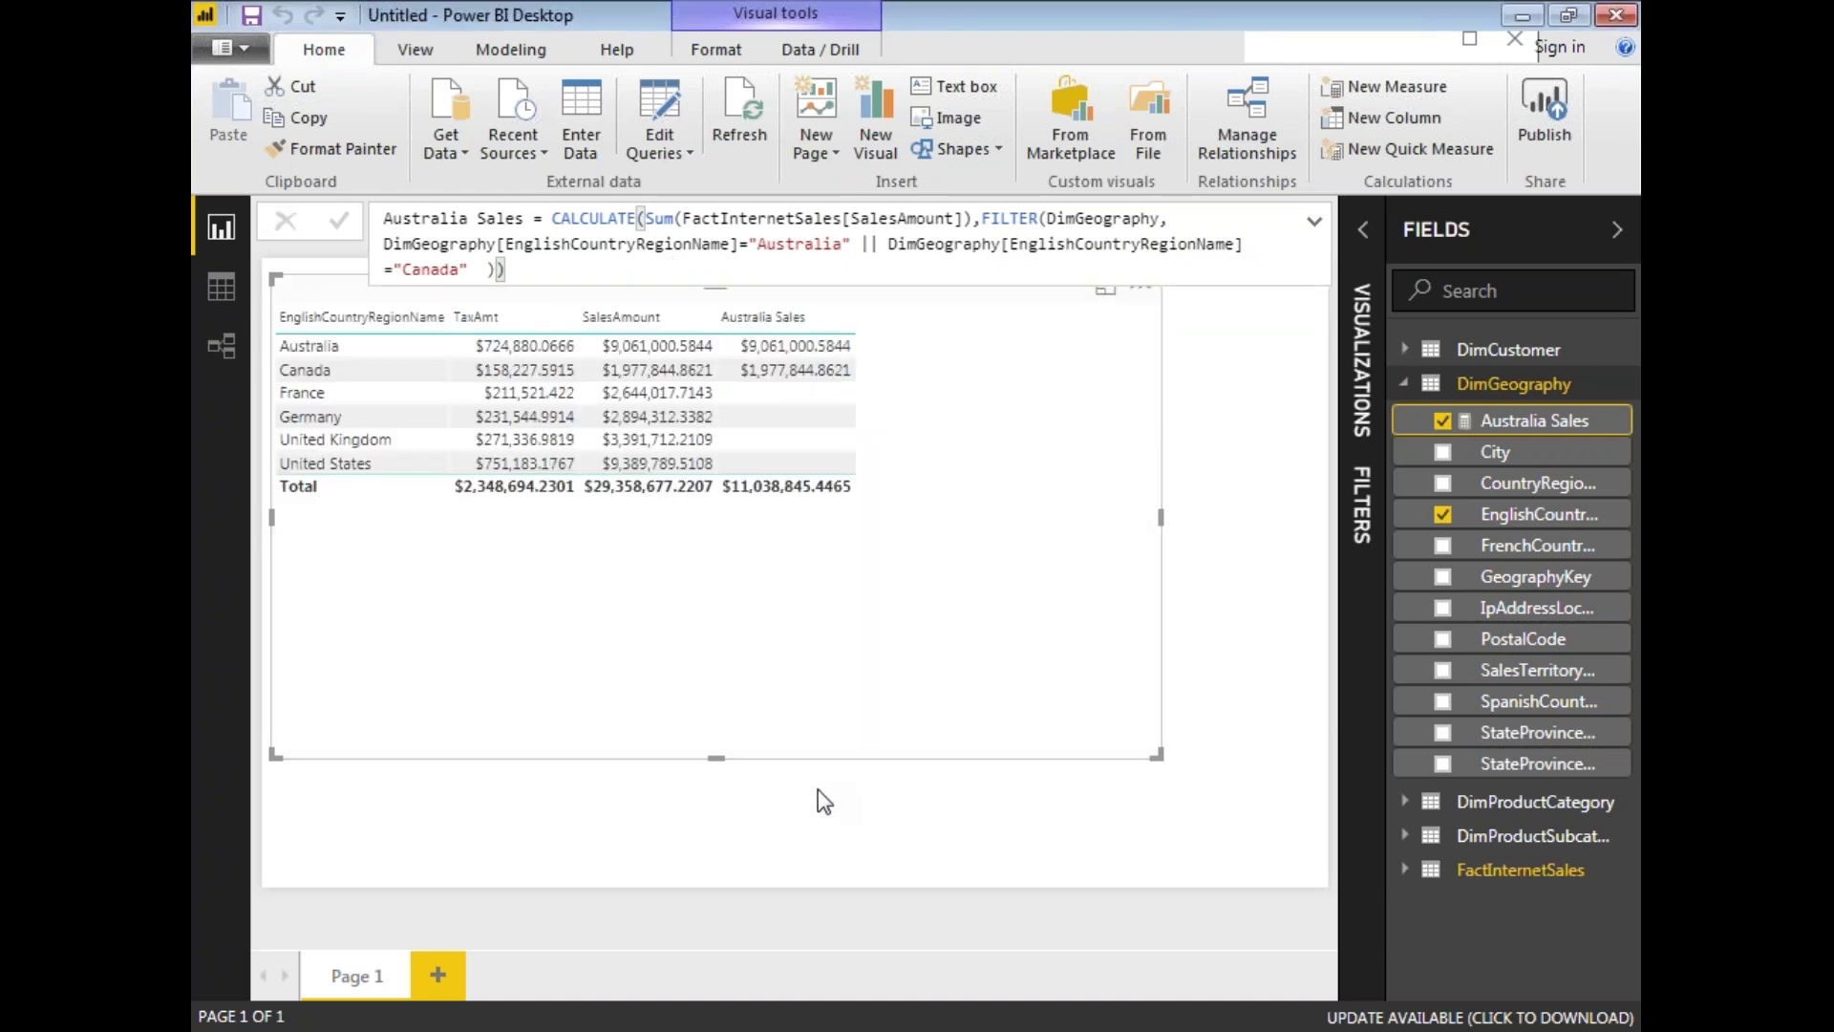
# Insert '/Canada' after Australia in the measure name, making it Australia/Canada Sales
pyautogui.click(1226, 610)
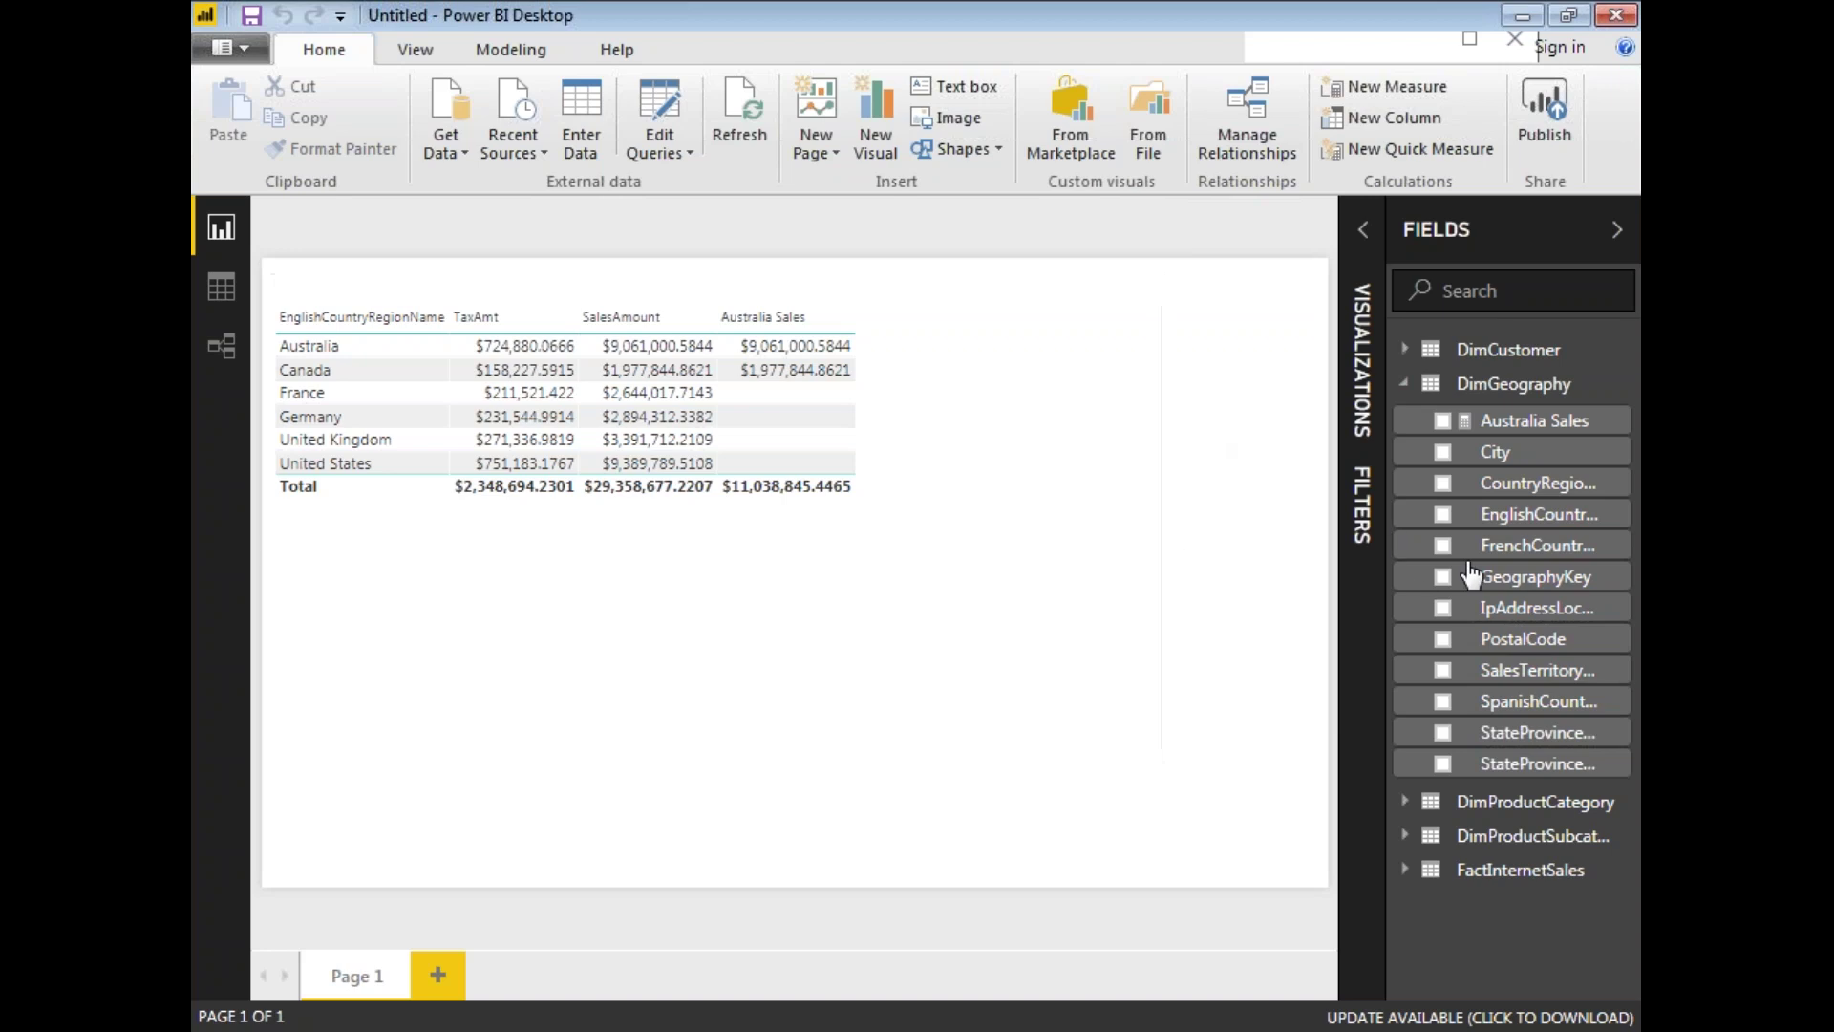
pyautogui.click(1521, 421)
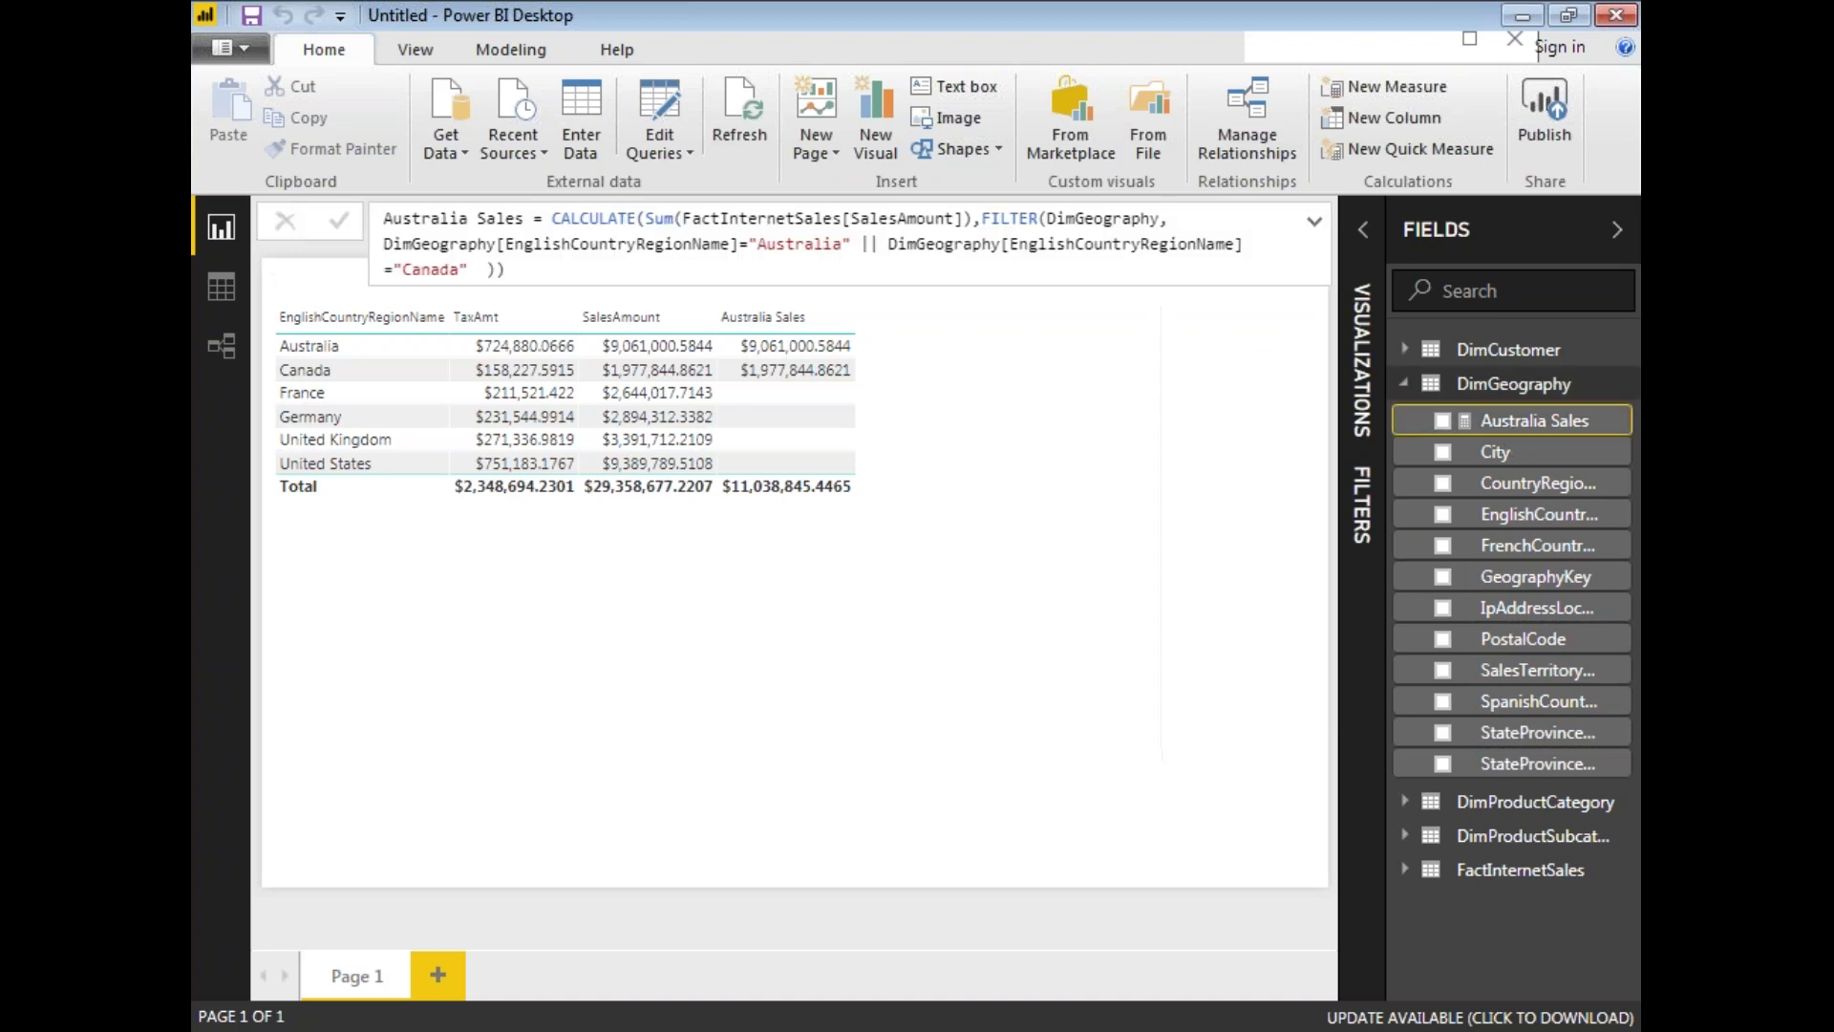
pyautogui.click(467, 219)
pyautogui.write('/Canada')
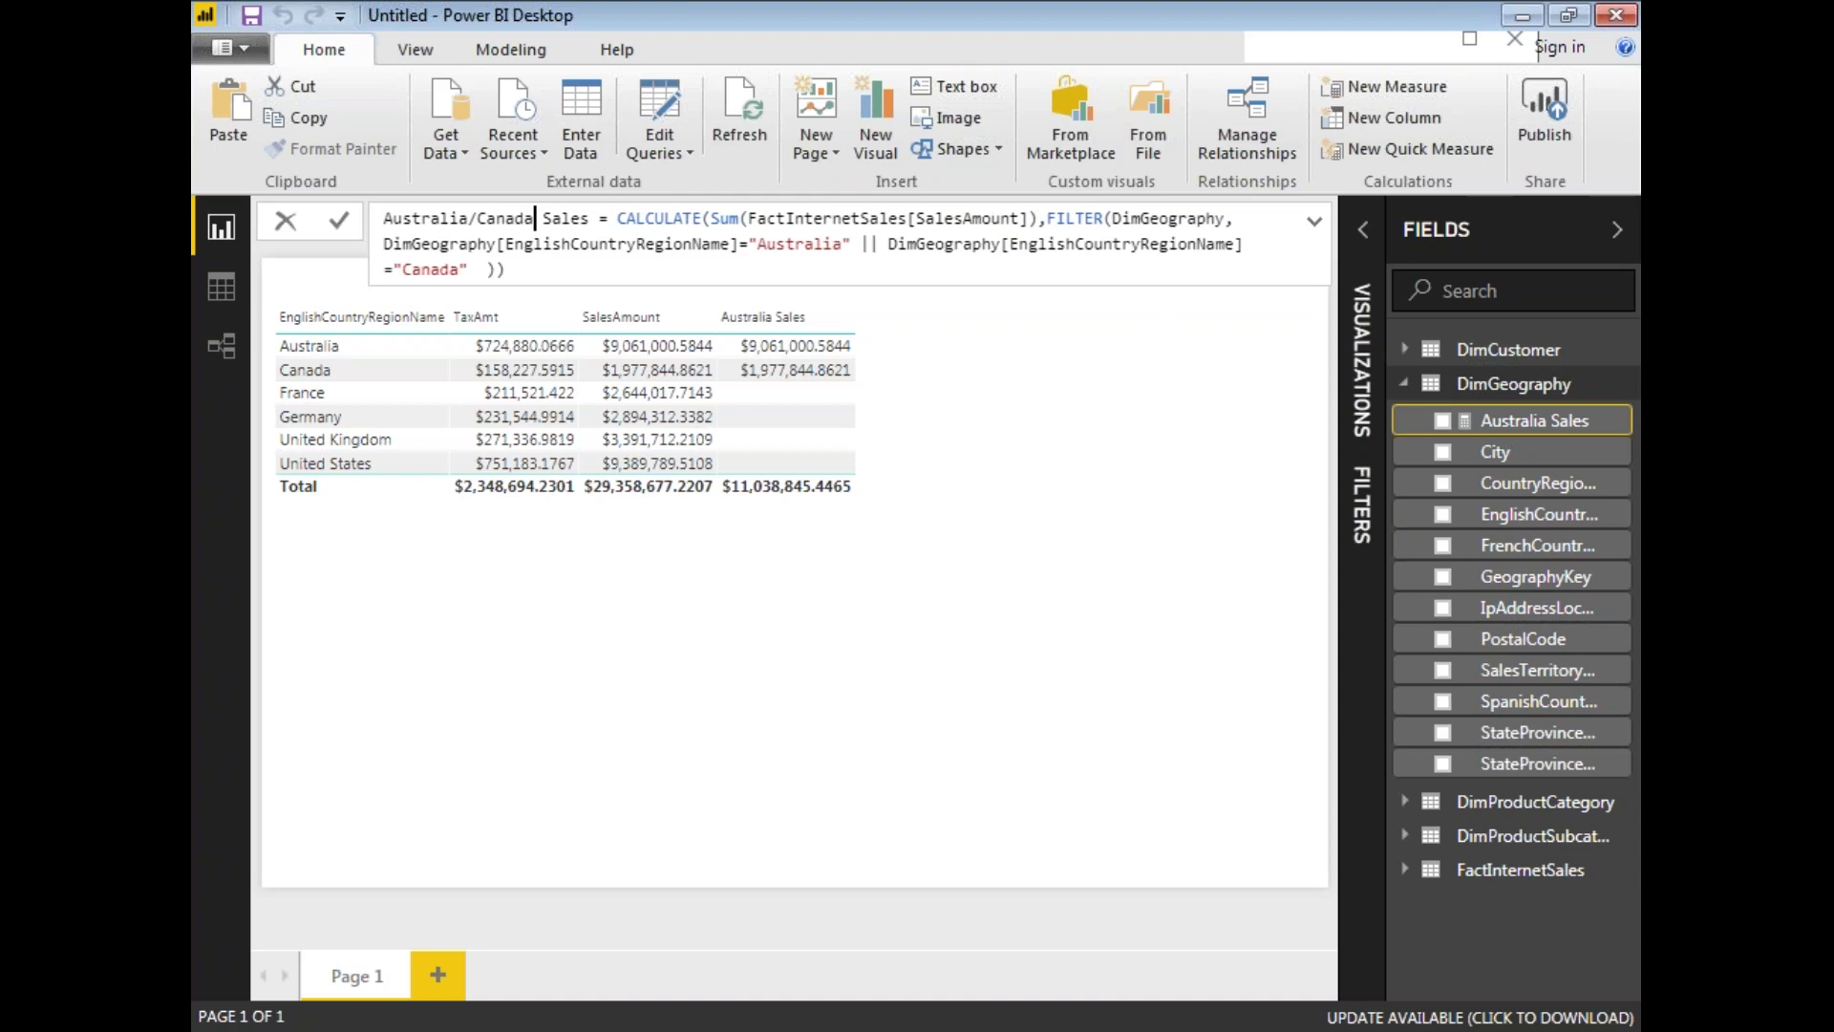
pyautogui.press('Return')
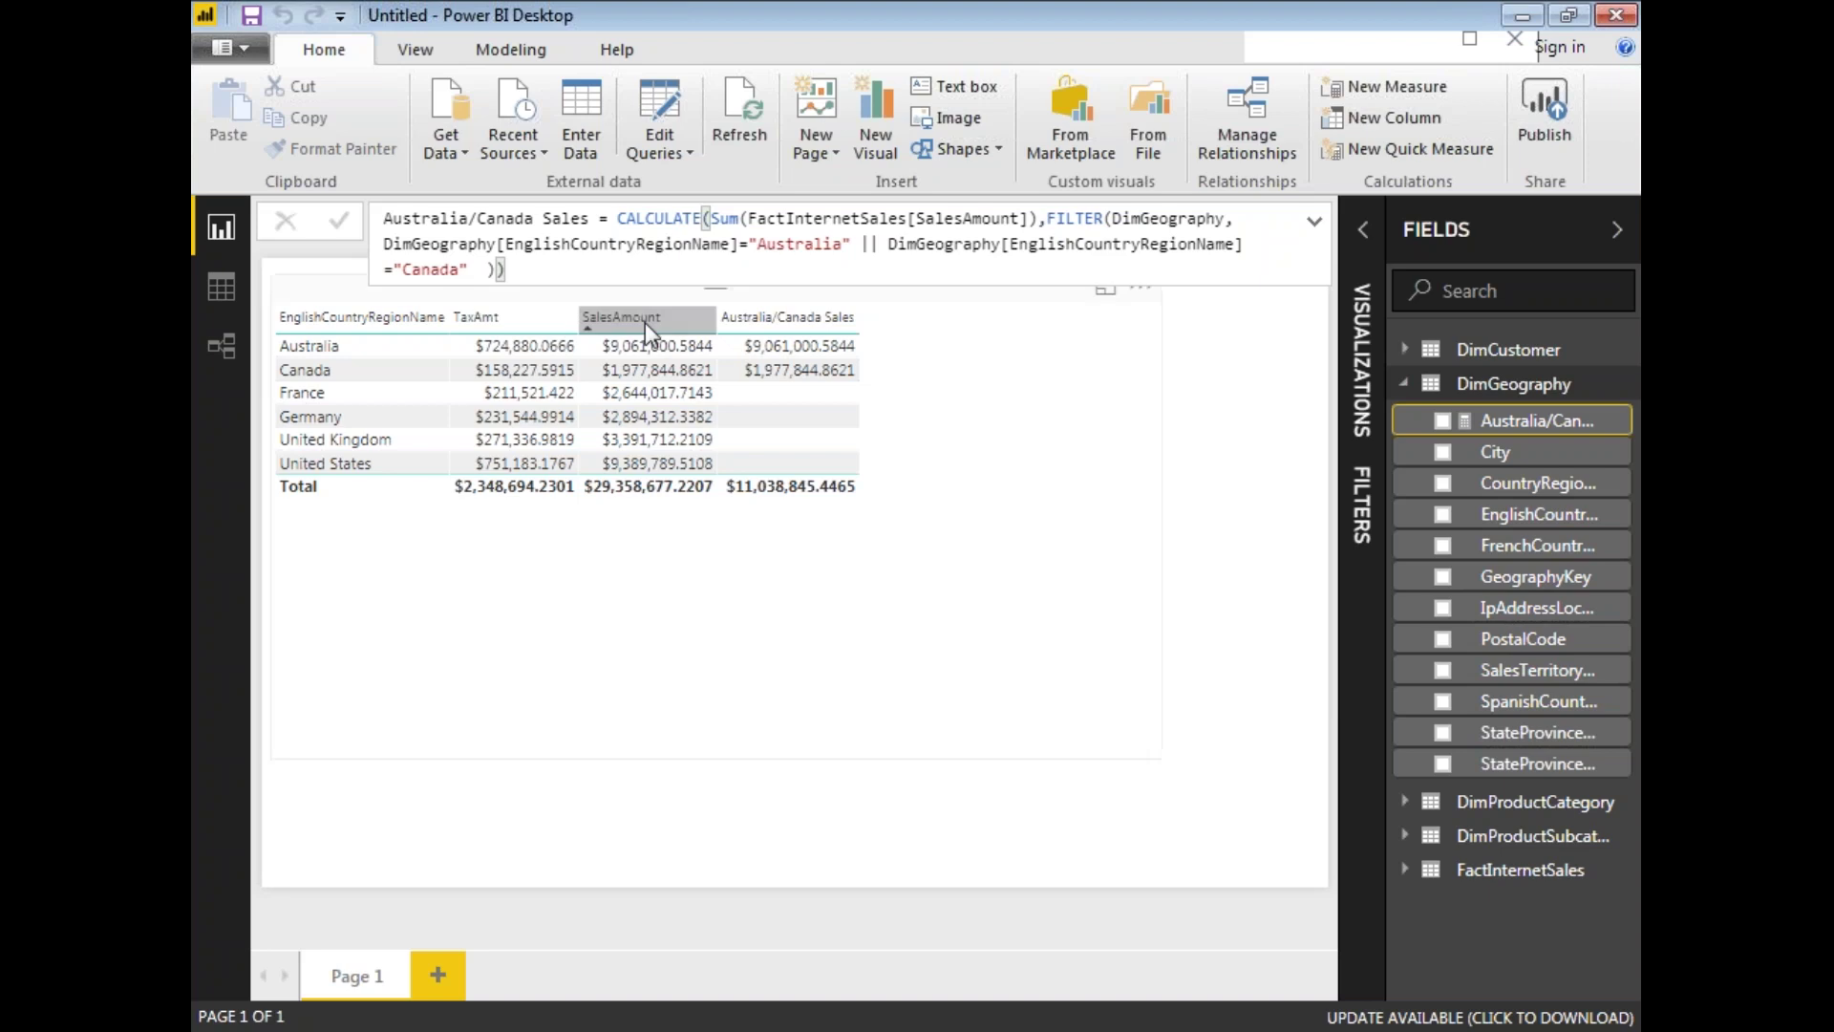
pyautogui.moveTo(863, 244); pyautogui.dragTo(881, 244)
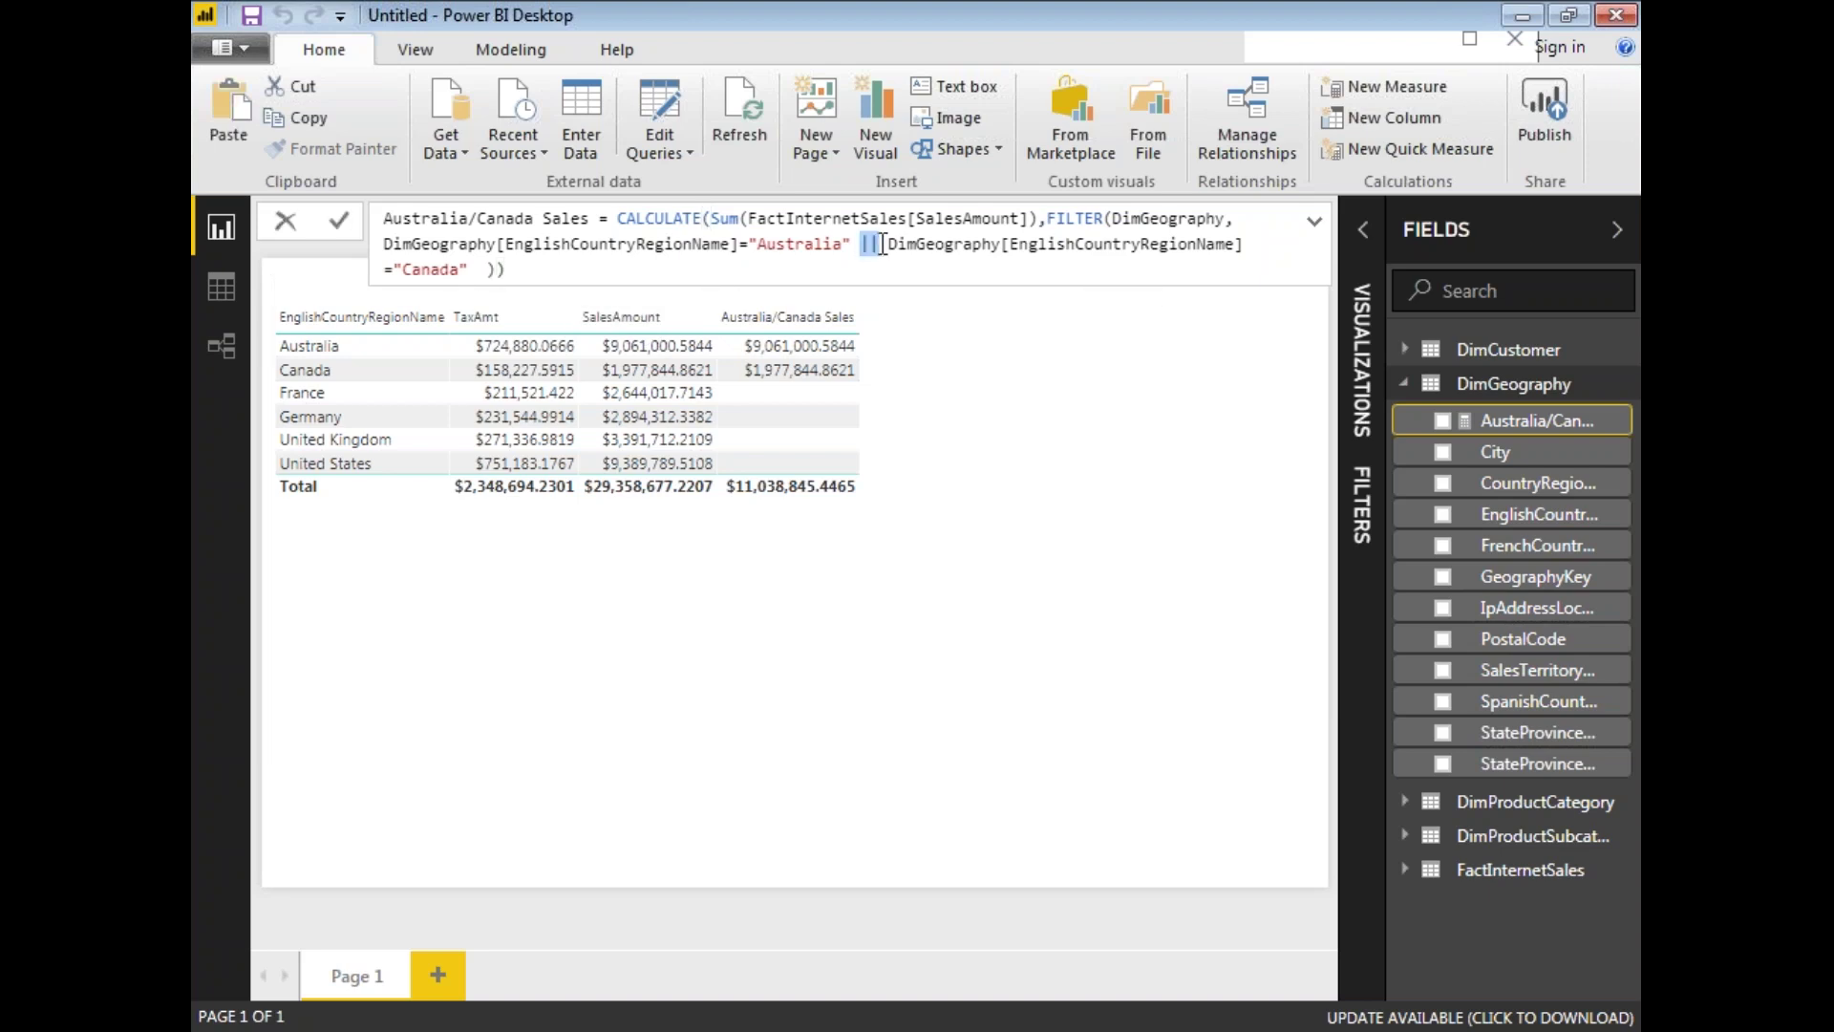